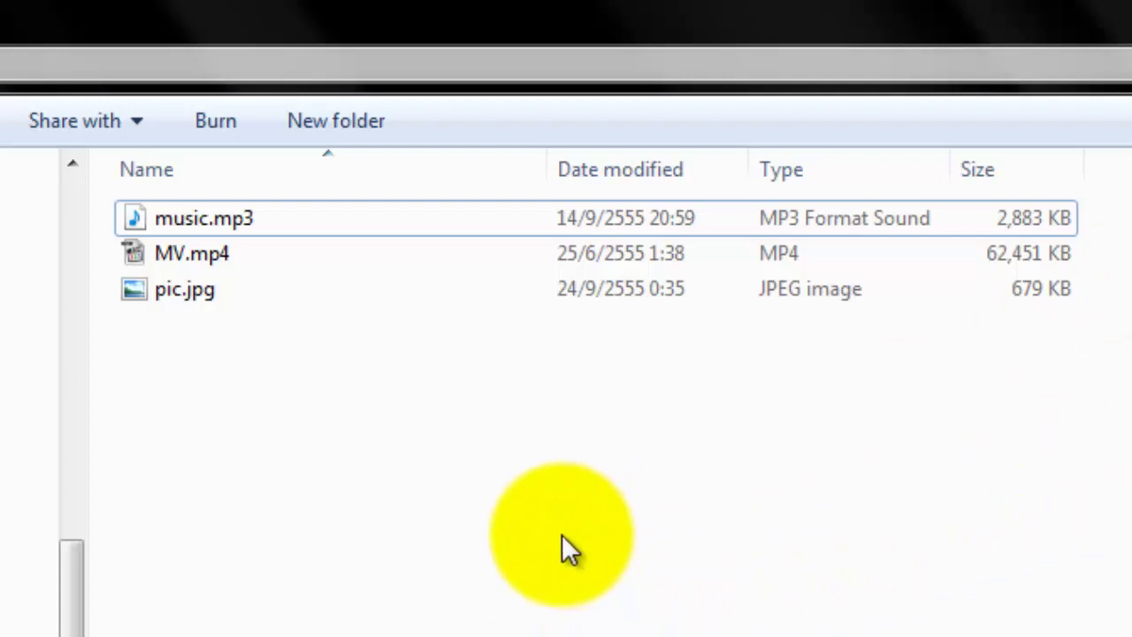
Look over the source files music.mp3, MV.mp4 and pic.jpg in the project folder
left_click(452, 532)
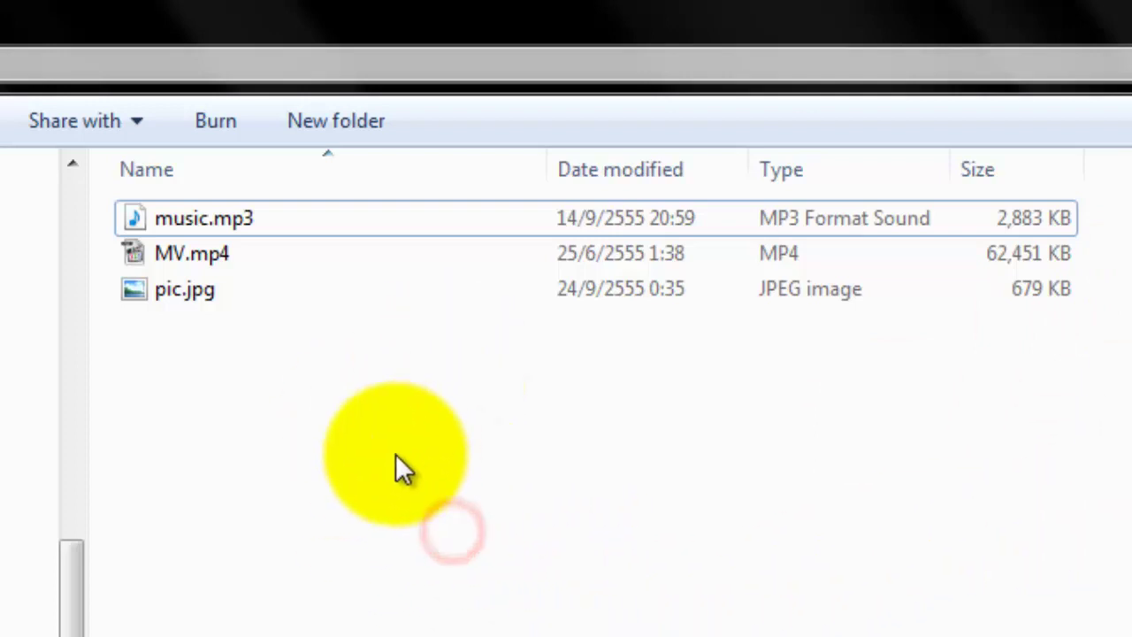
left_click(244, 218)
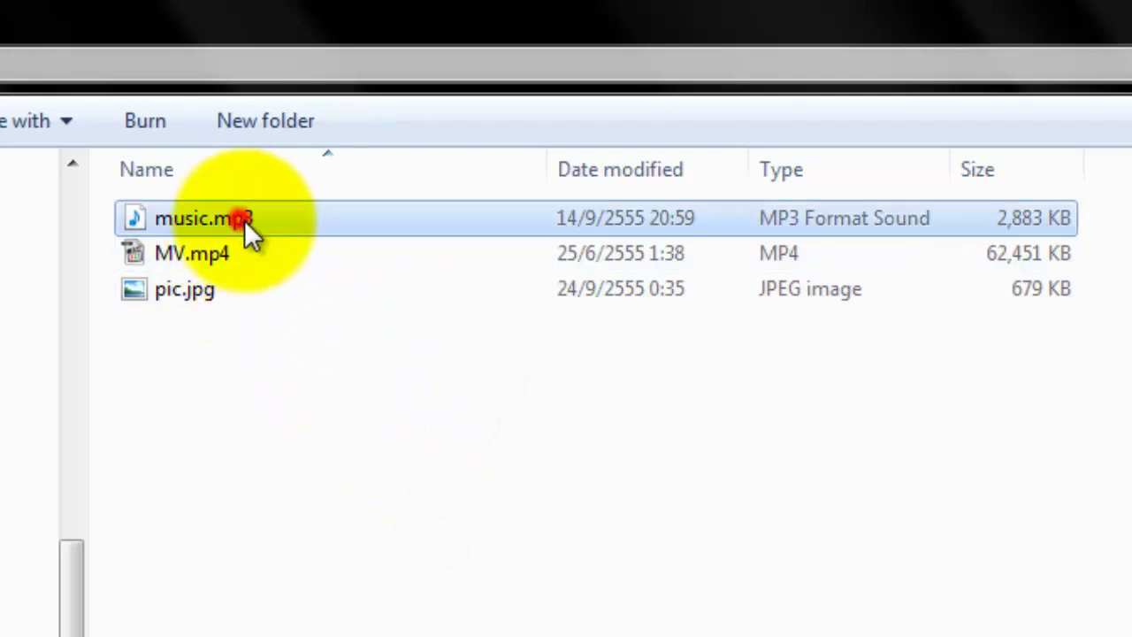
left_click(269, 371)
left_click(236, 256)
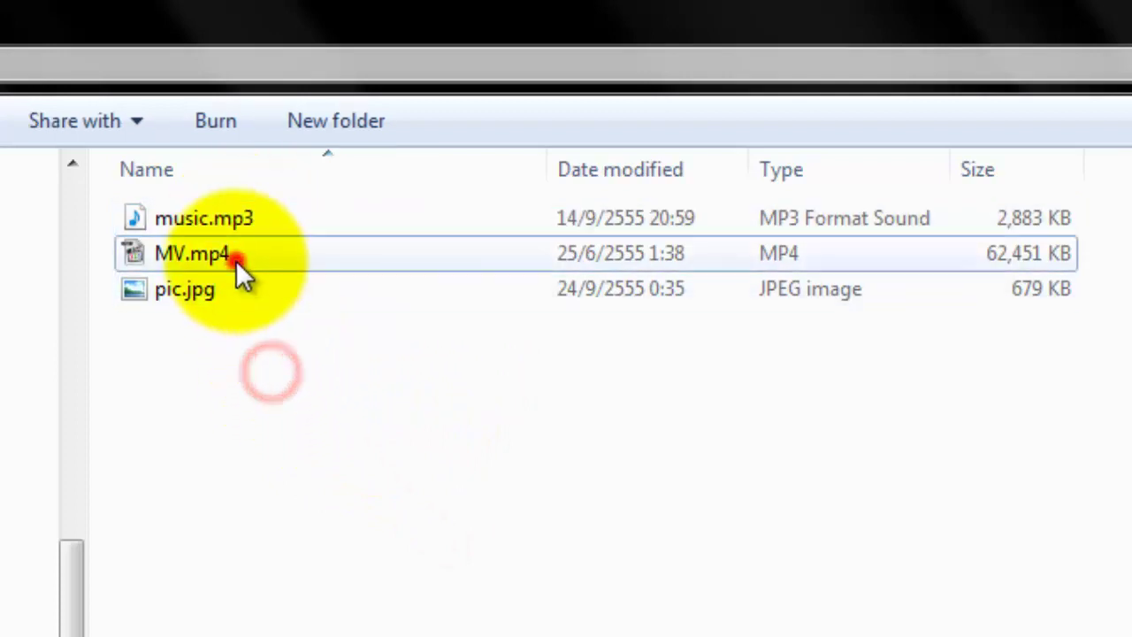
left_click(200, 299)
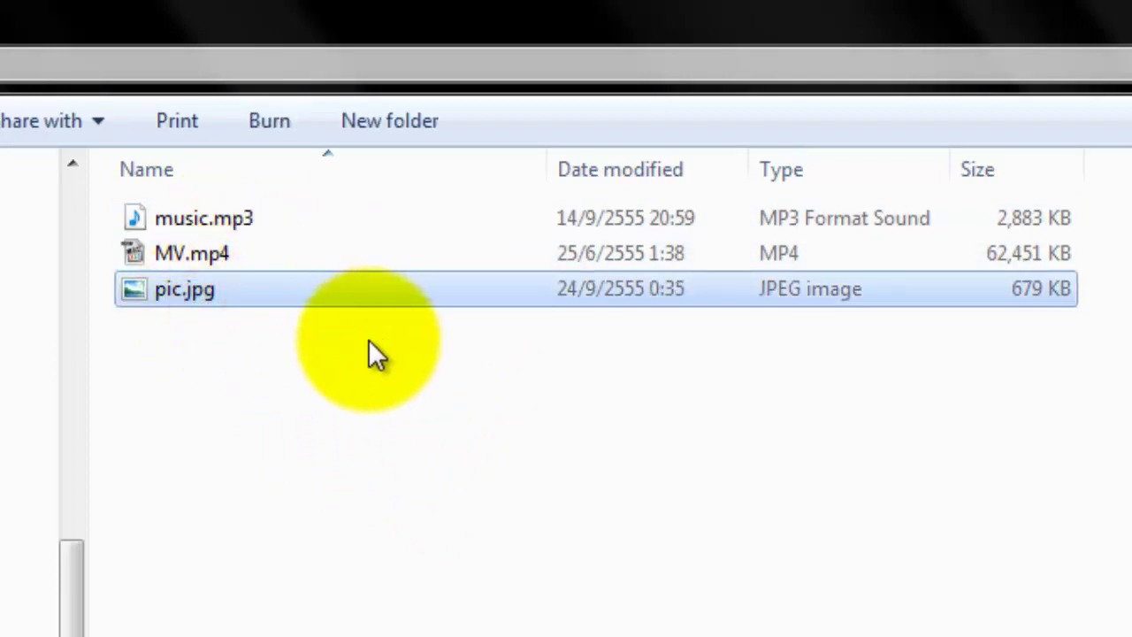
left_click(419, 491)
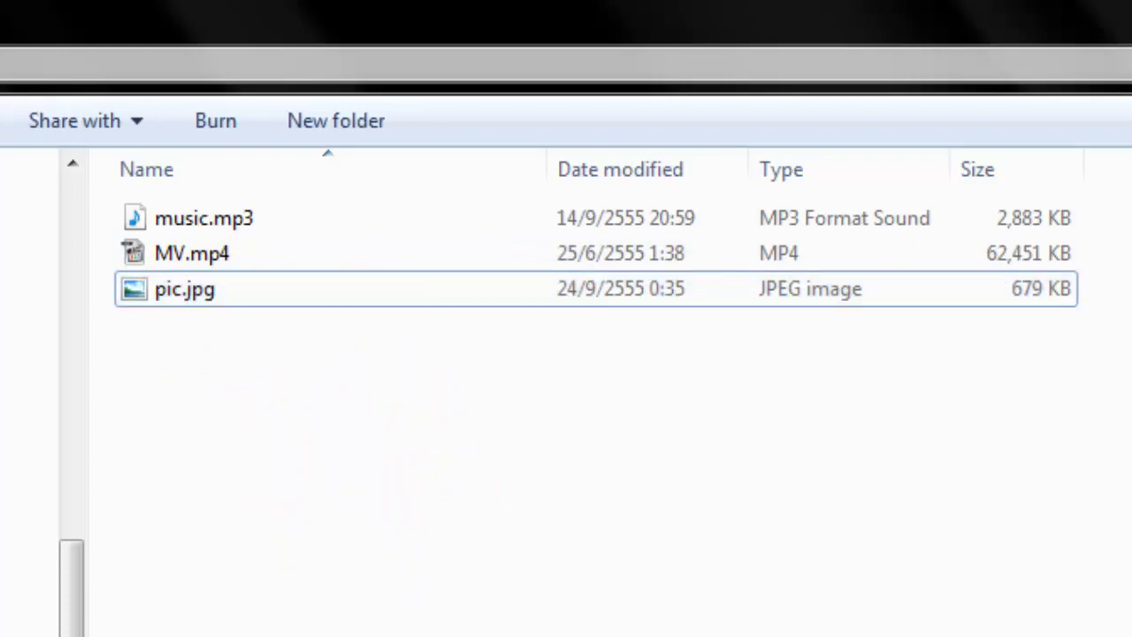
Switch to Vegas Pro and set the project video template to HDV 720-24p (1280x720, 23.976 fps)
left_click(445, 624)
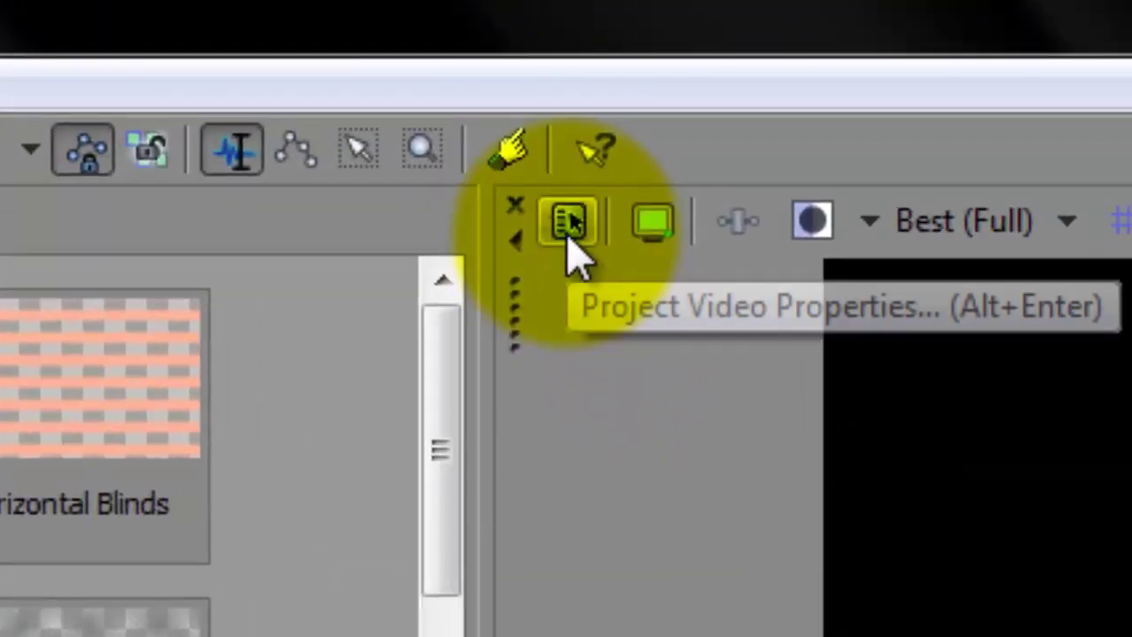
left_click(568, 232)
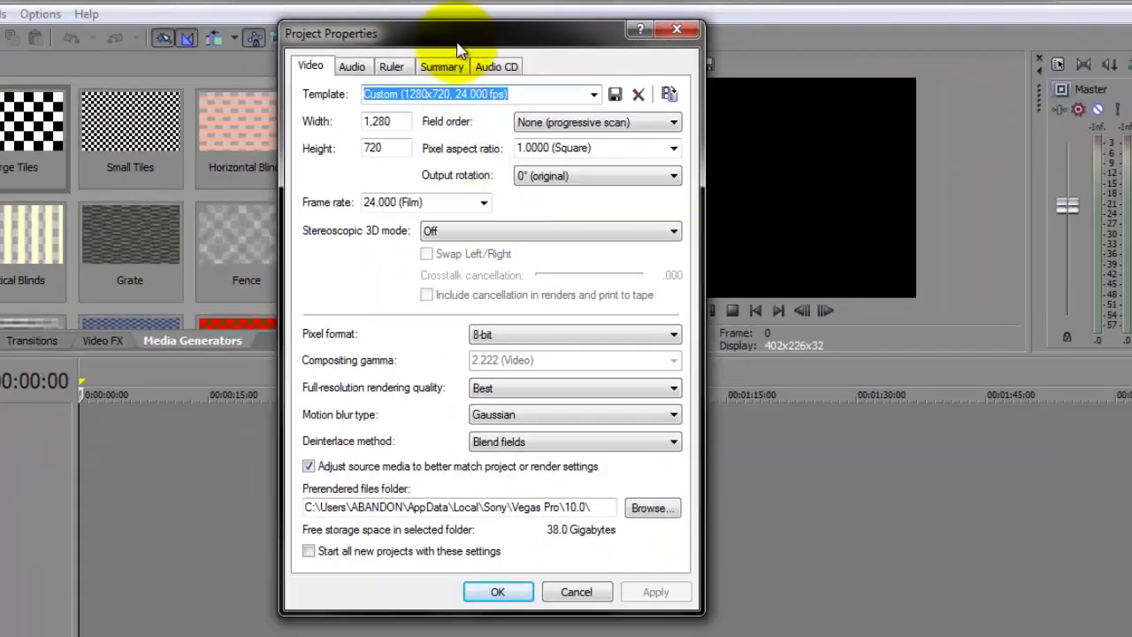
left_click_drag(459, 48, 496, 93)
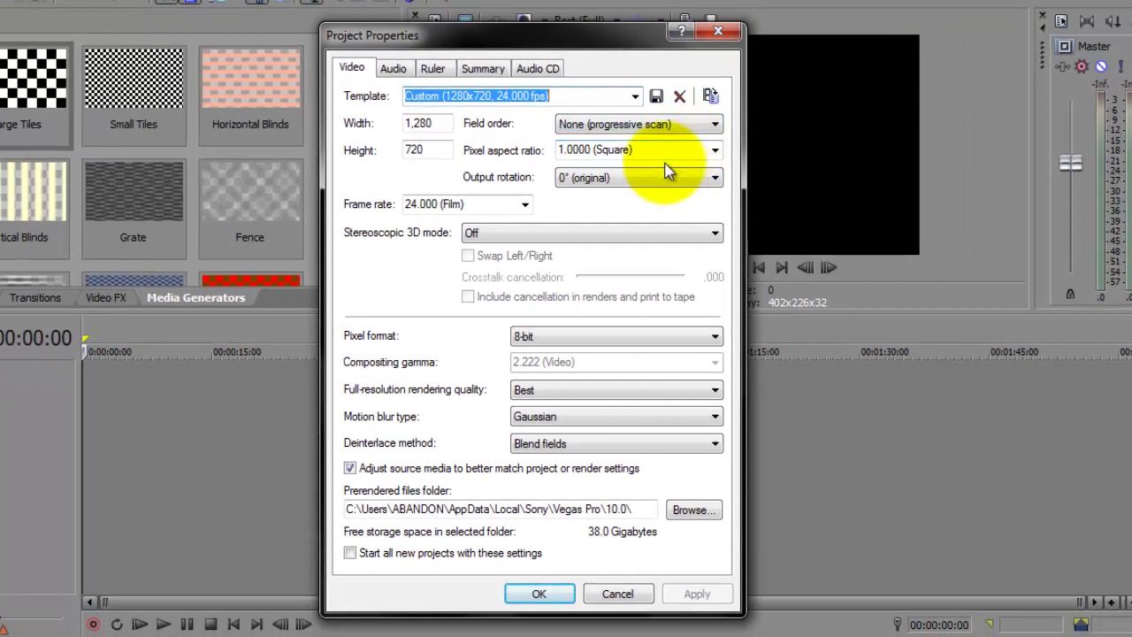
left_click(636, 96)
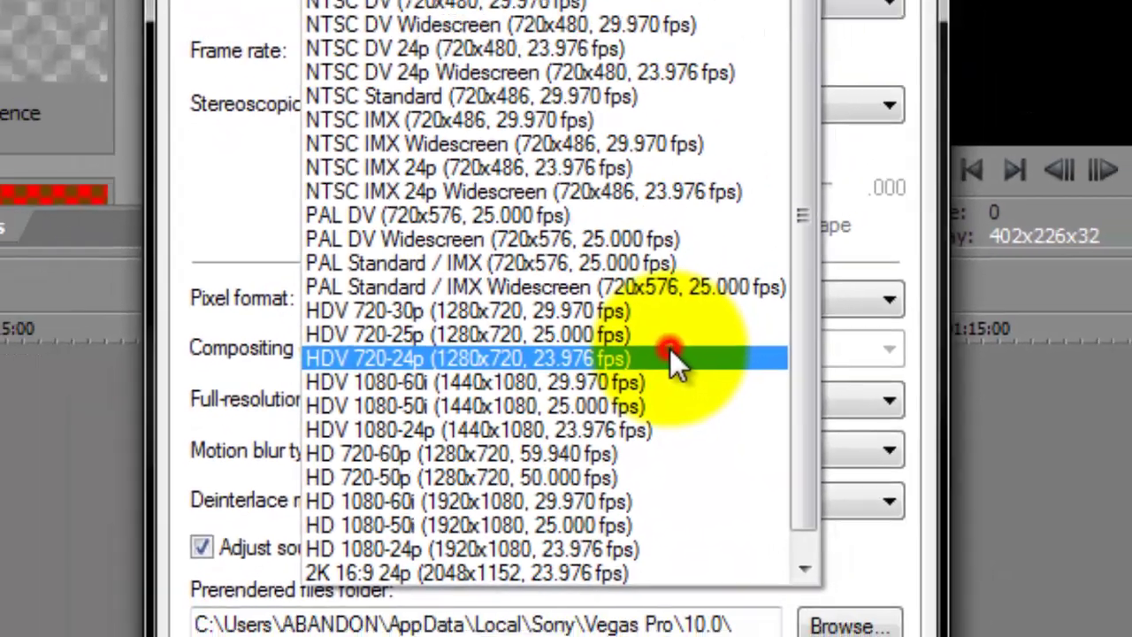
left_click(703, 352)
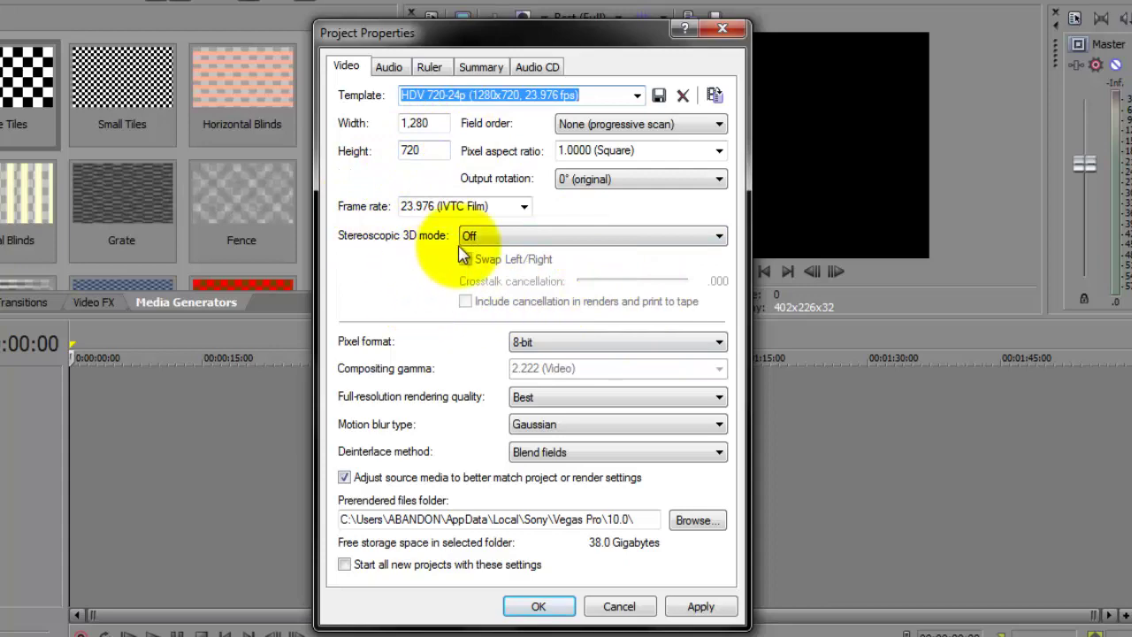
Choose Best full-resolution rendering quality and make these project settings the default for all new projects
left_click(712, 398)
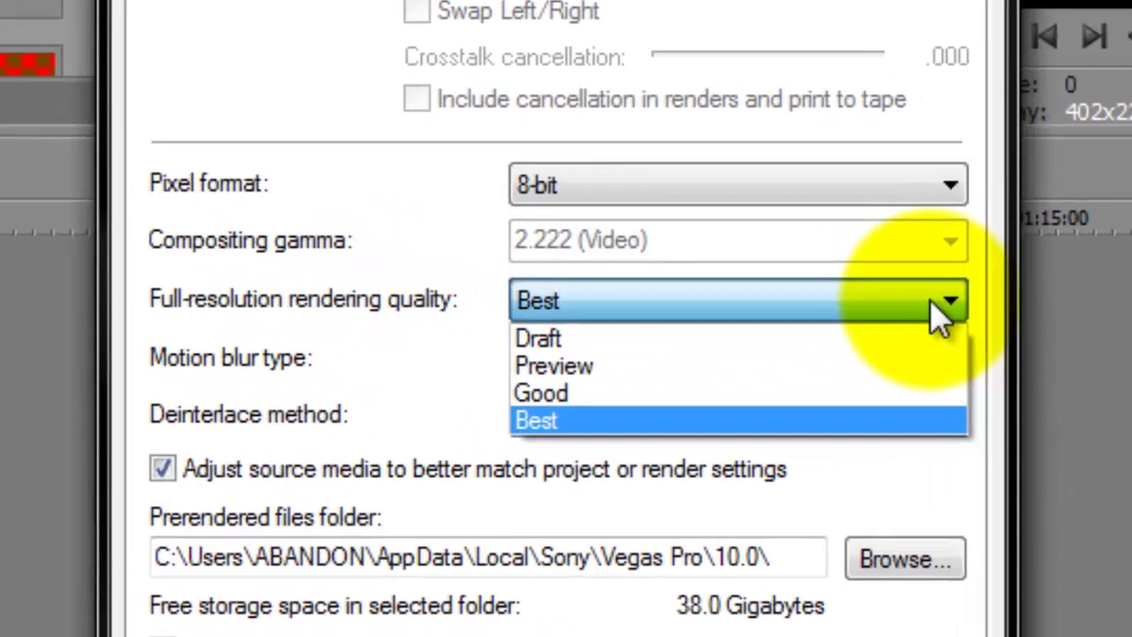
left_click(871, 418)
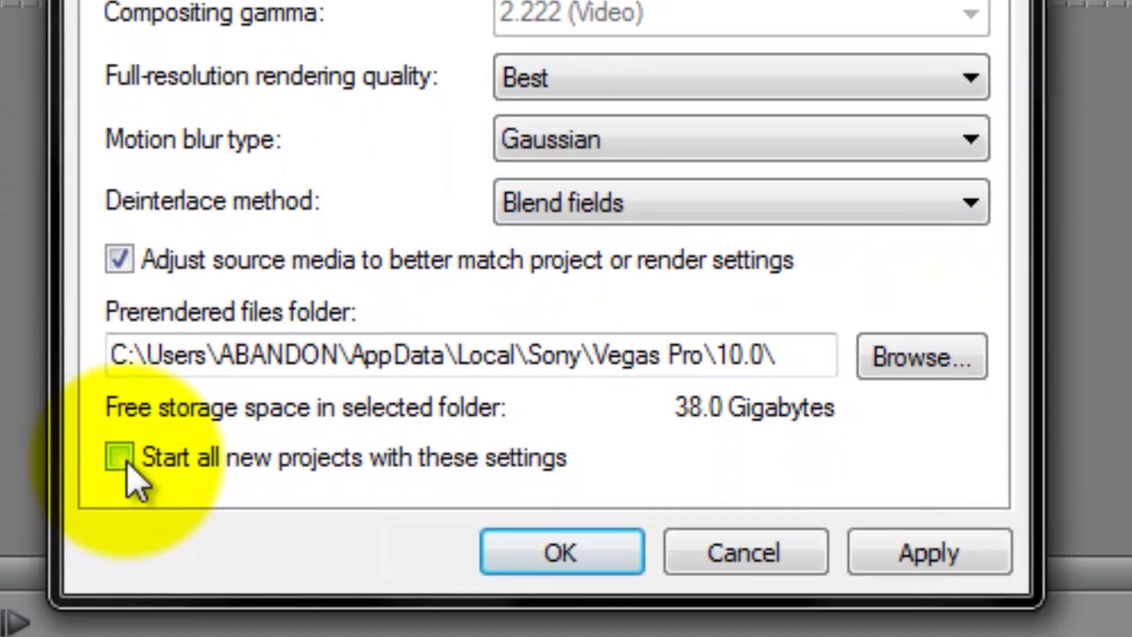
left_click(121, 458)
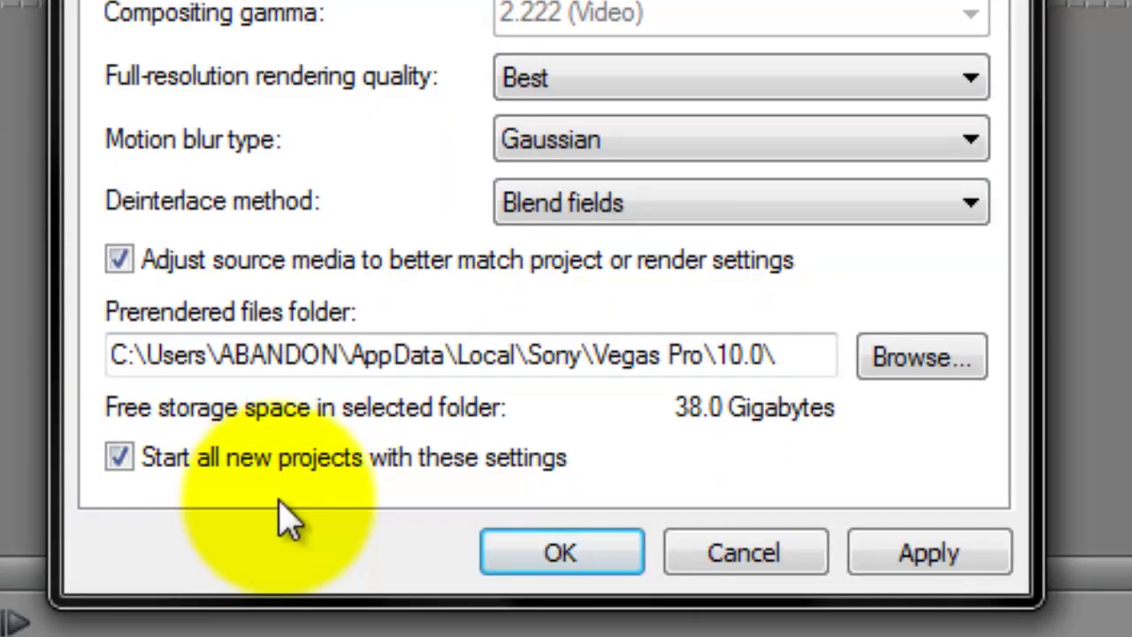
left_click(576, 558)
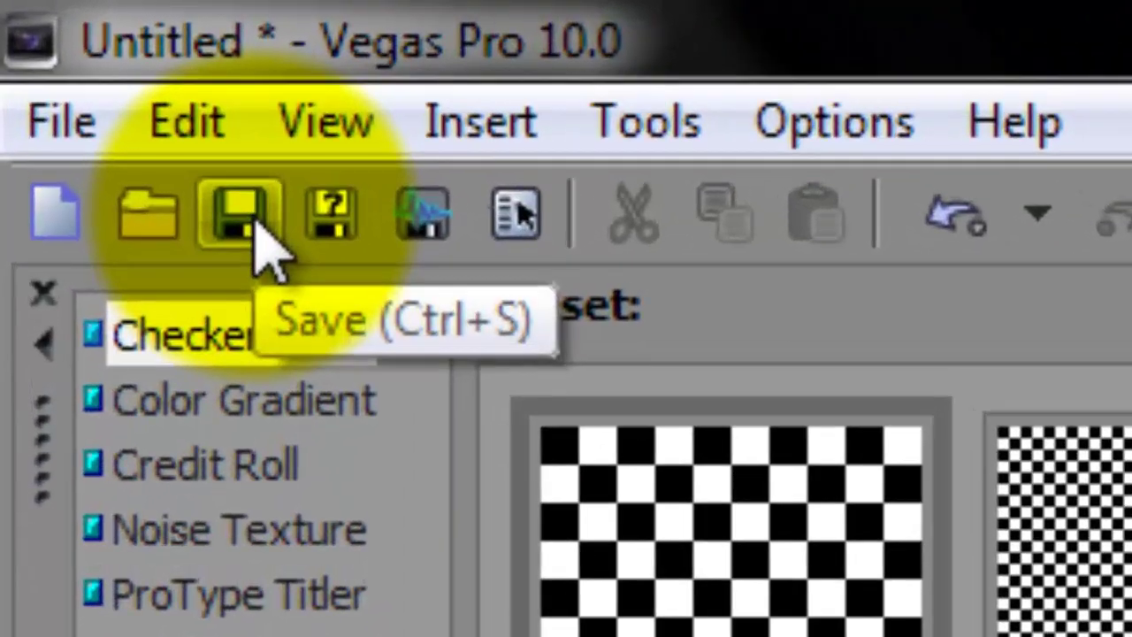
Save the project as "test - movie" in the Vegas Pro10 folder on the desktop
left_click(257, 226)
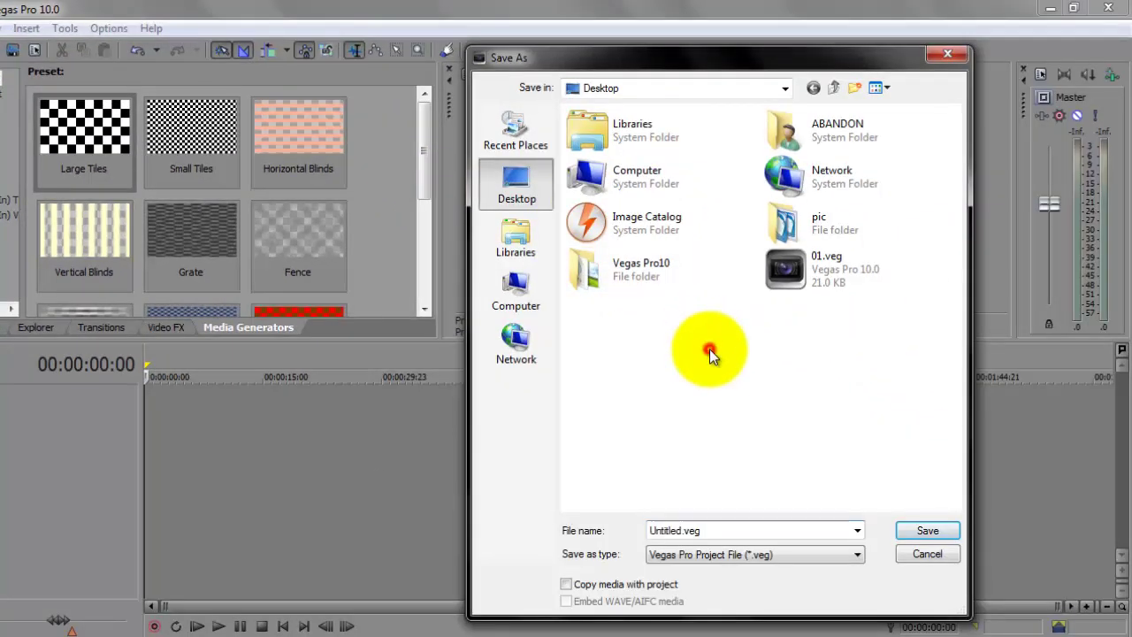
double_click(640, 281)
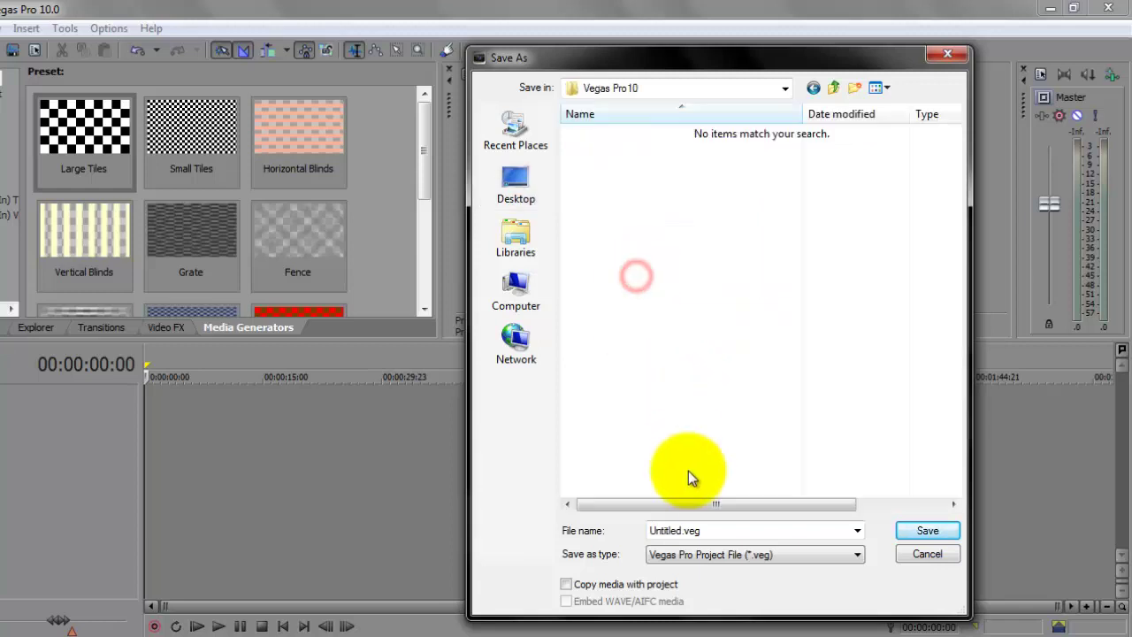
left_click(734, 527)
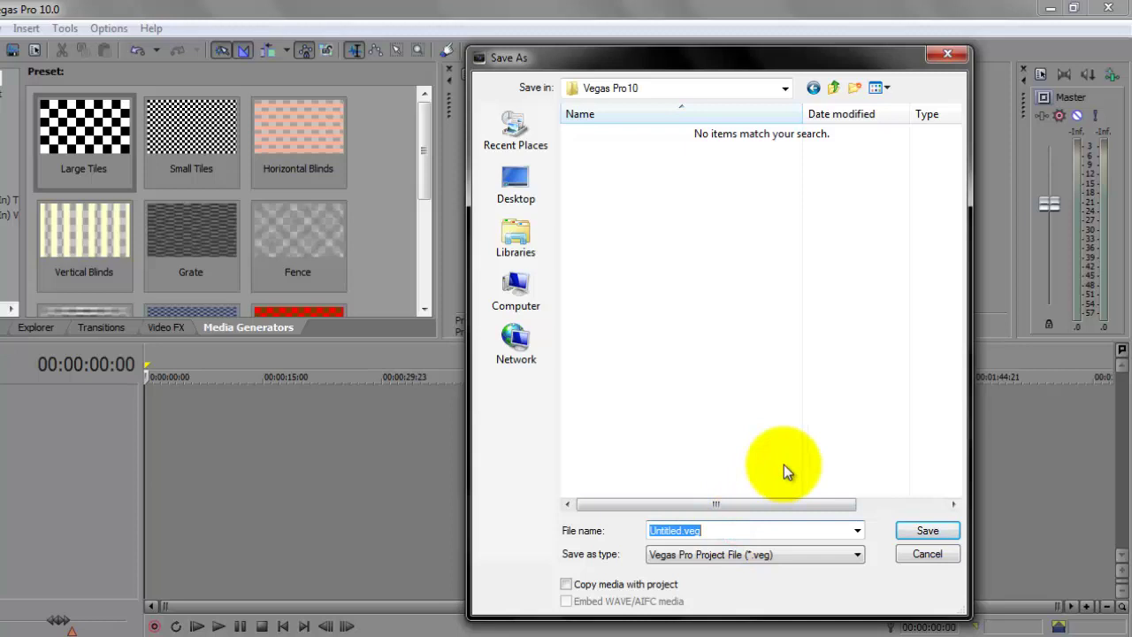
type("test - movie")
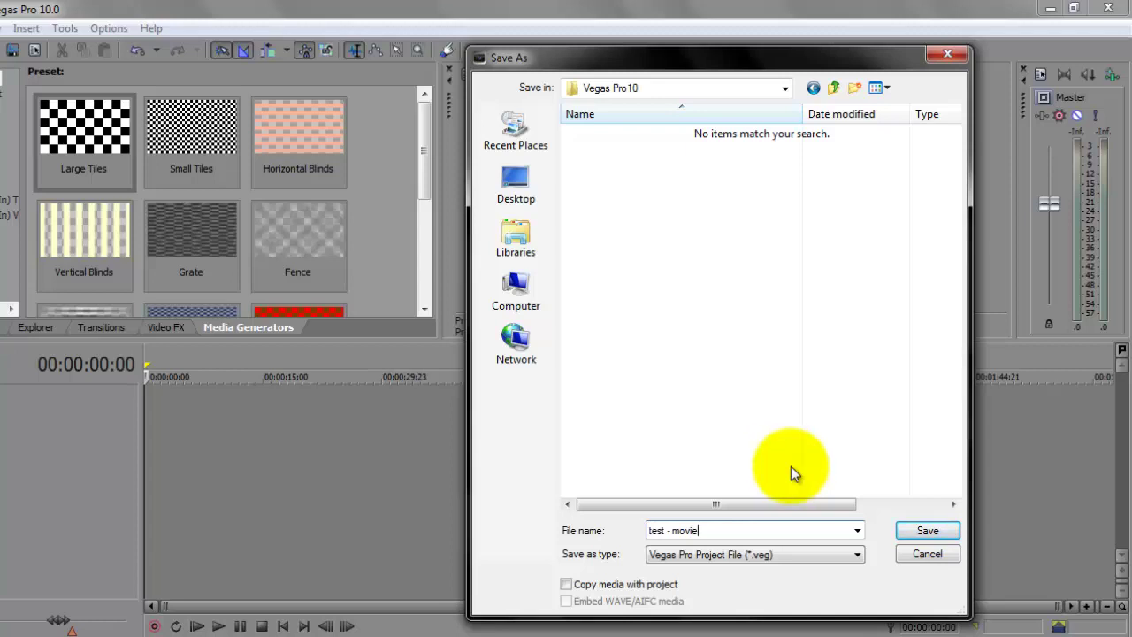
left_click(935, 530)
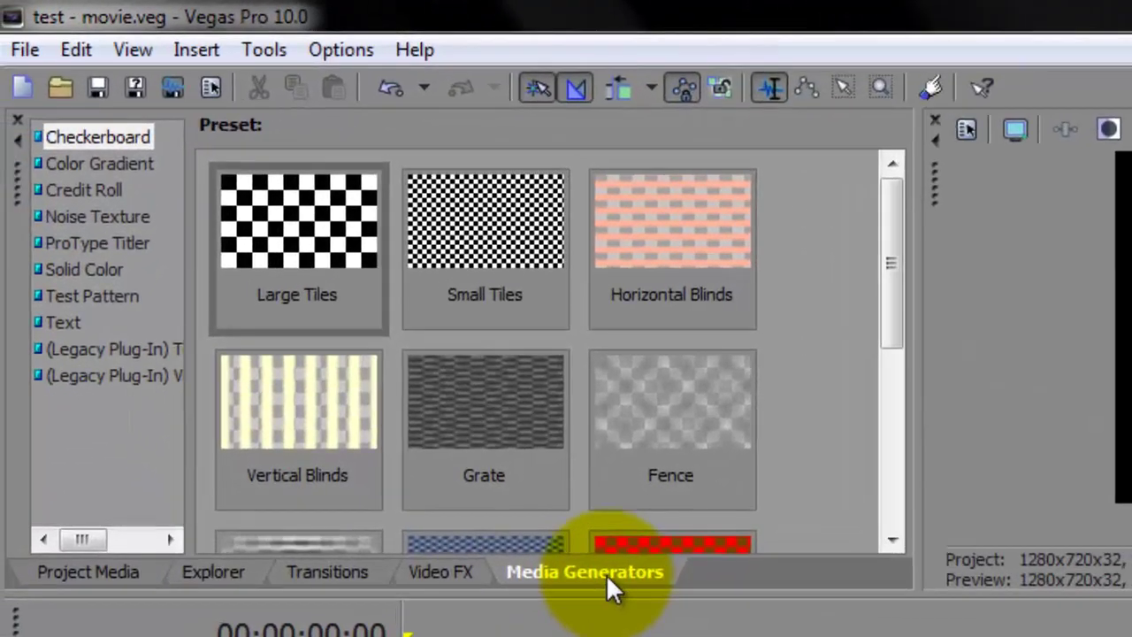
Add a Default Text generated media event at the start of the empty timeline
left_click(73, 317)
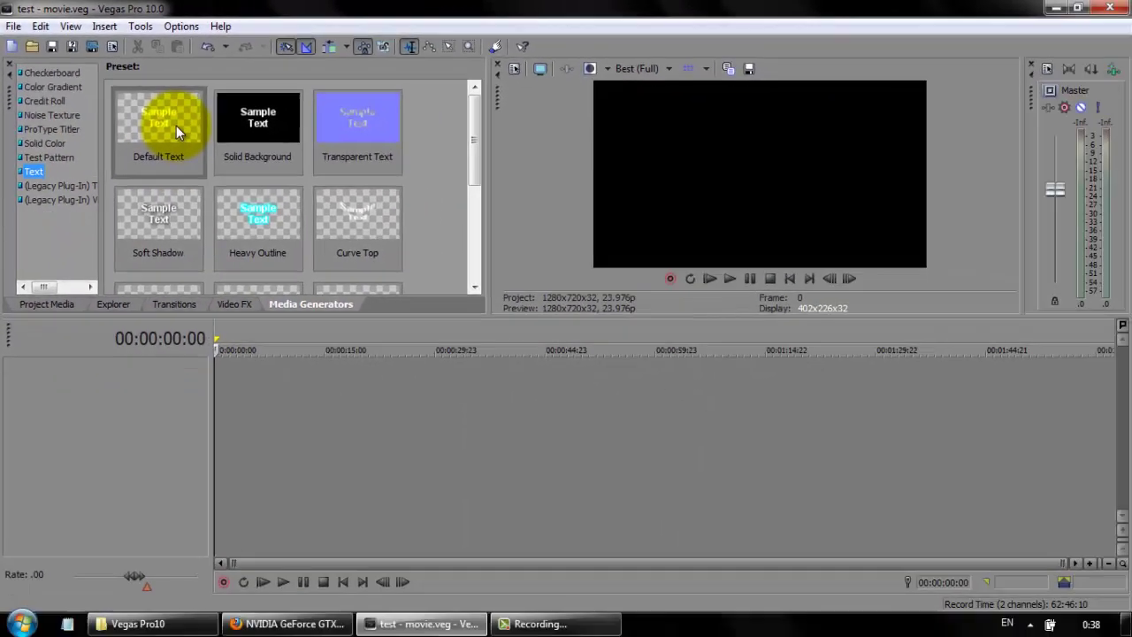
left_click_drag(311, 218, 376, 515)
left_click_drag(213, 292, 272, 373)
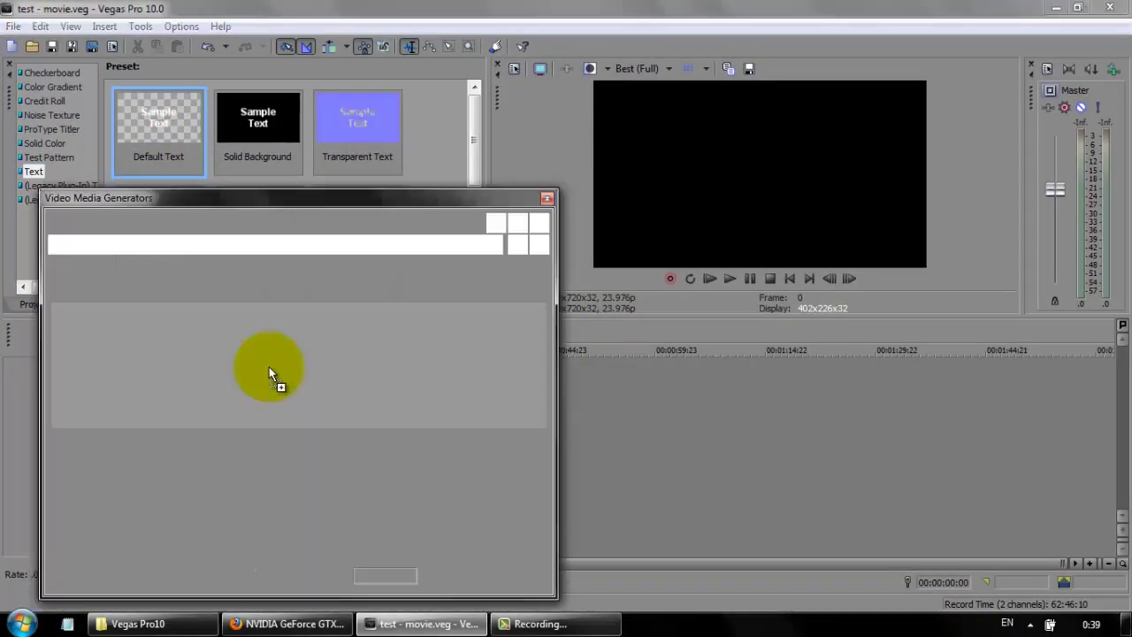
Replace the sample text of the generated title with "intro"
left_click_drag(334, 199, 348, 117)
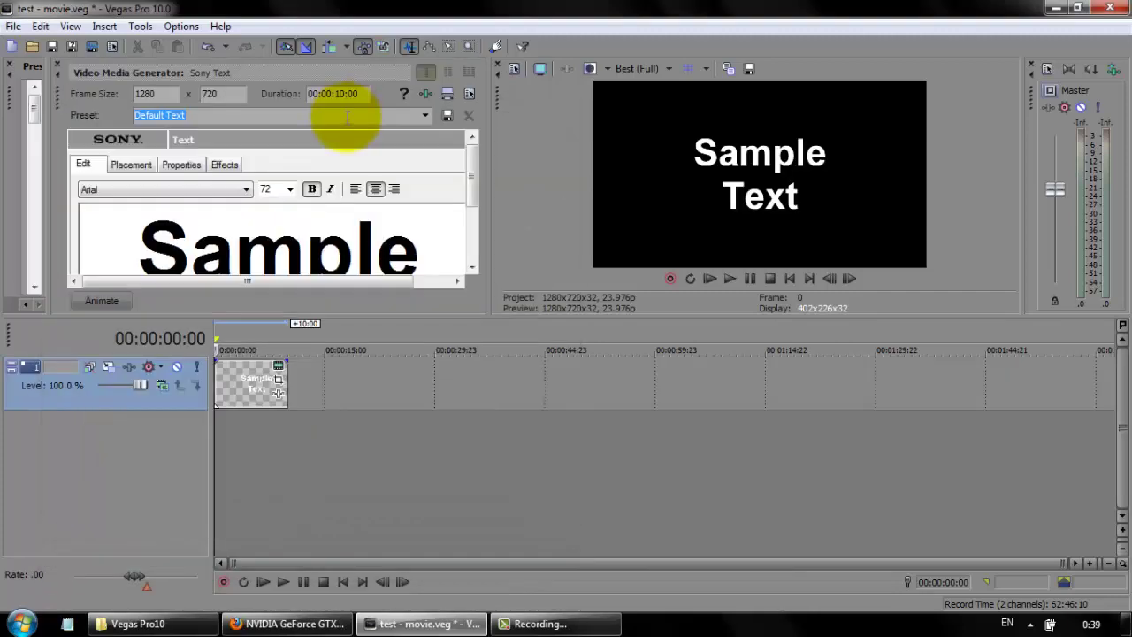
double_click(57, 102)
left_click_drag(404, 429, 204, 358)
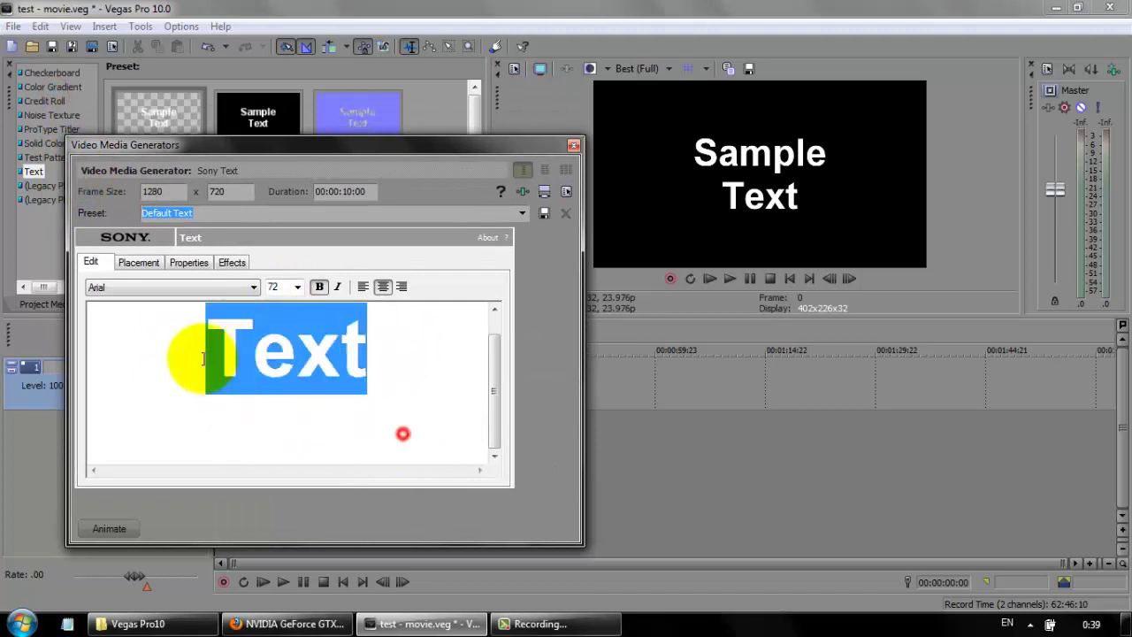
double_click(222, 379)
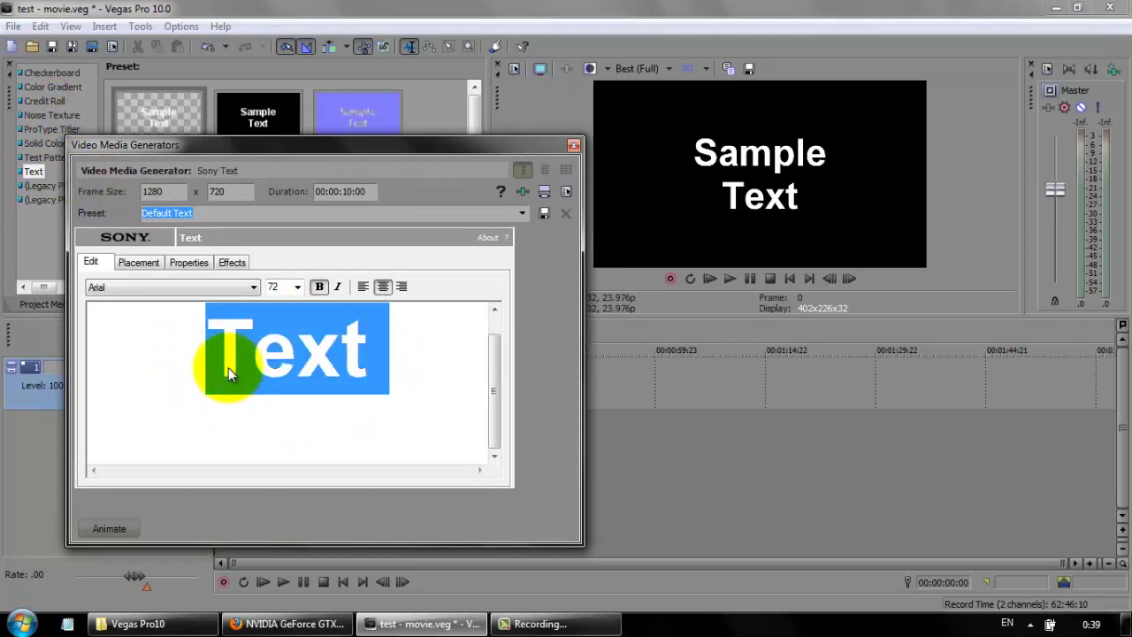
type("intro")
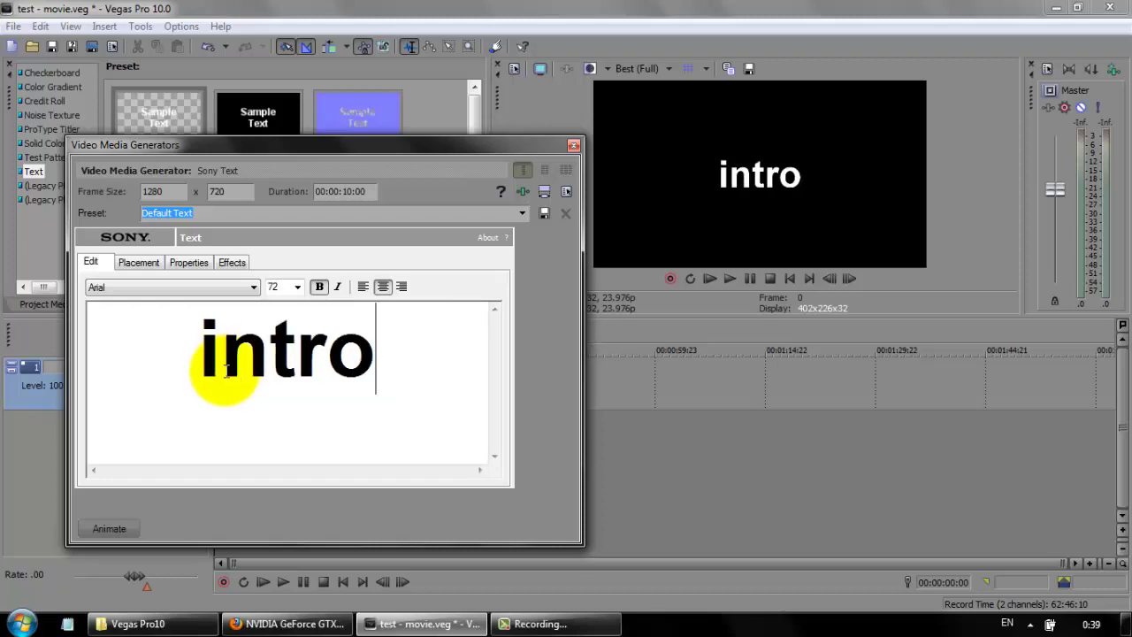
Set the intro text's font size to 36 and its text color to green (R 26, G 215, B 0)
left_click_drag(406, 366, 198, 350)
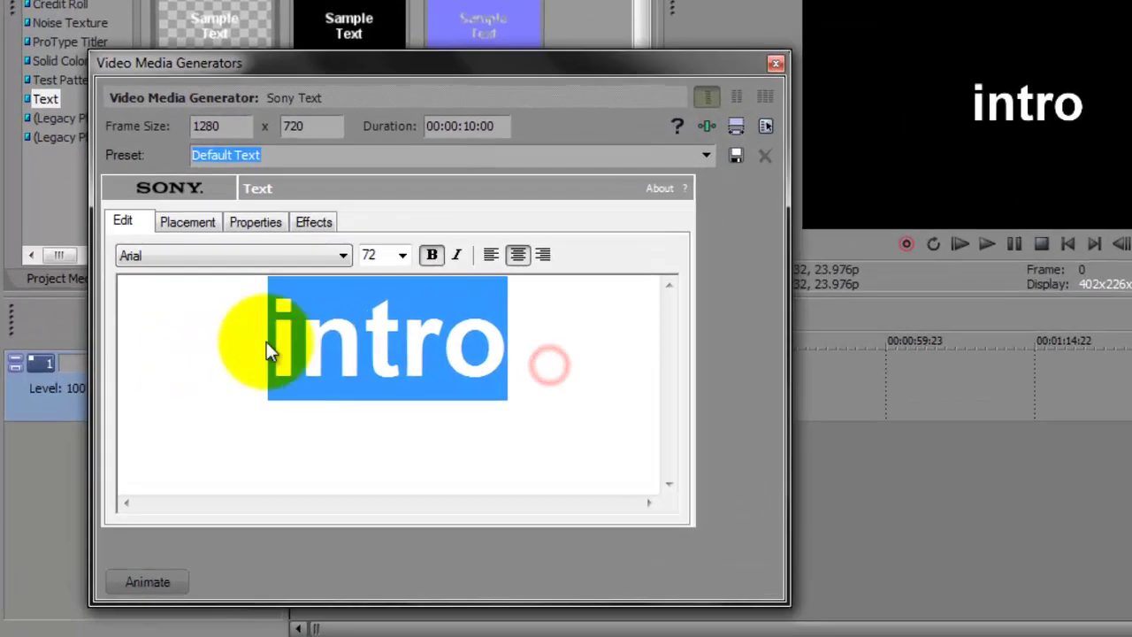
left_click(402, 255)
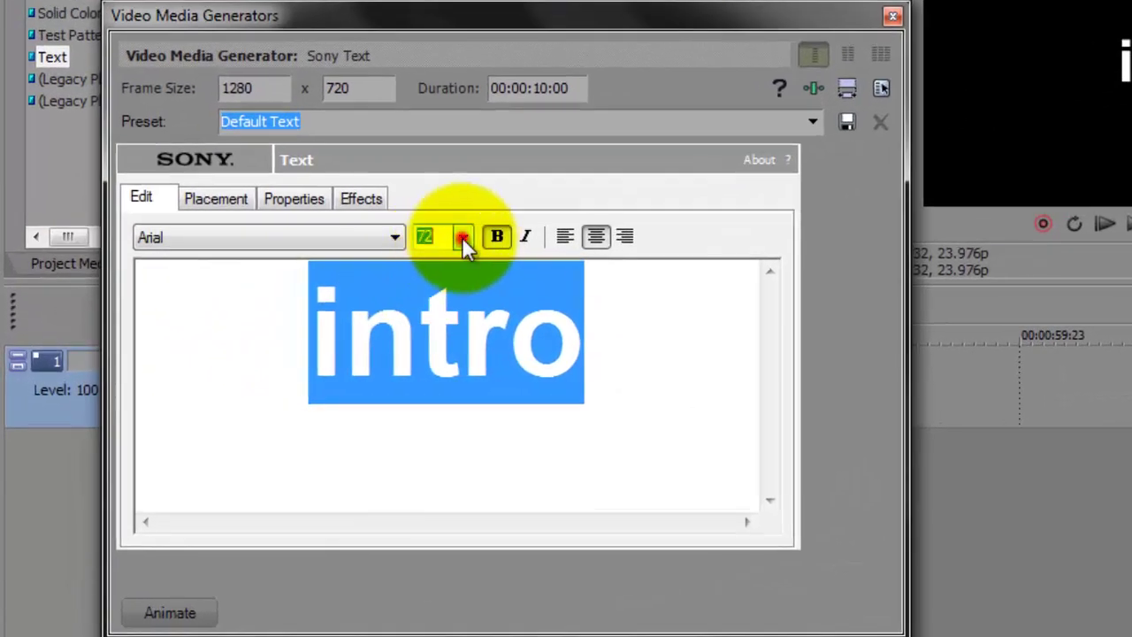
left_click(428, 478)
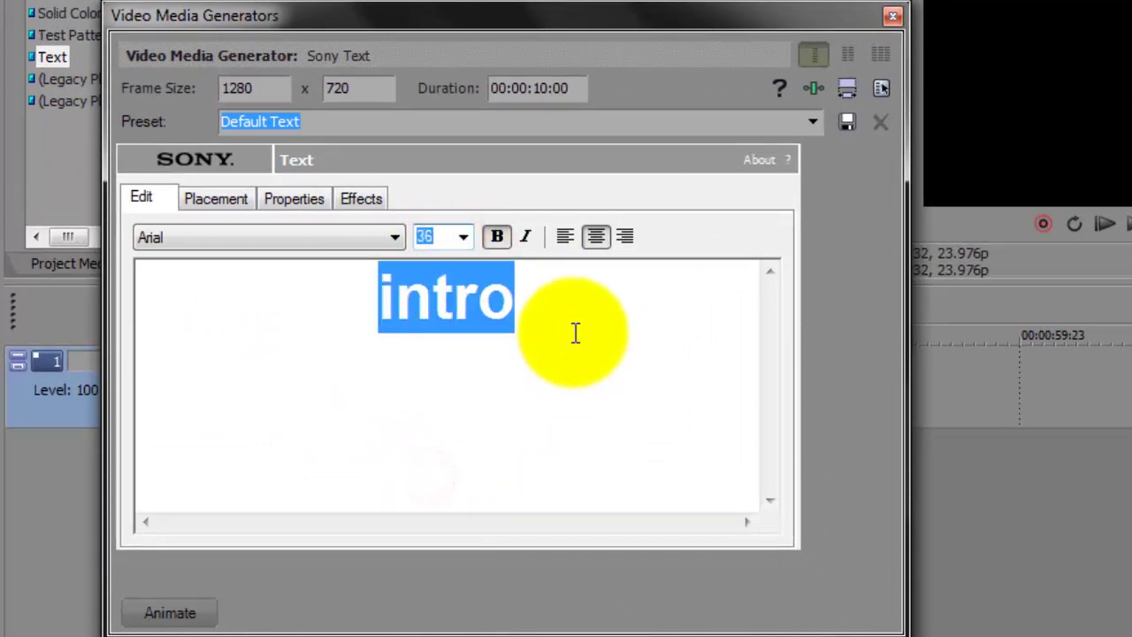
left_click(280, 199)
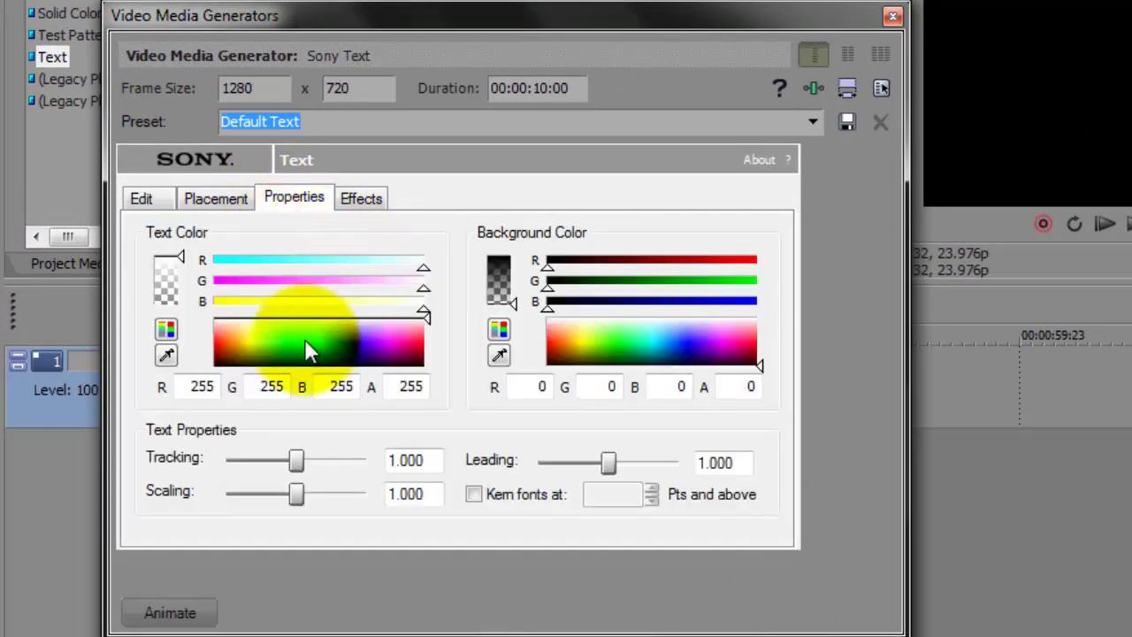
left_click(279, 345)
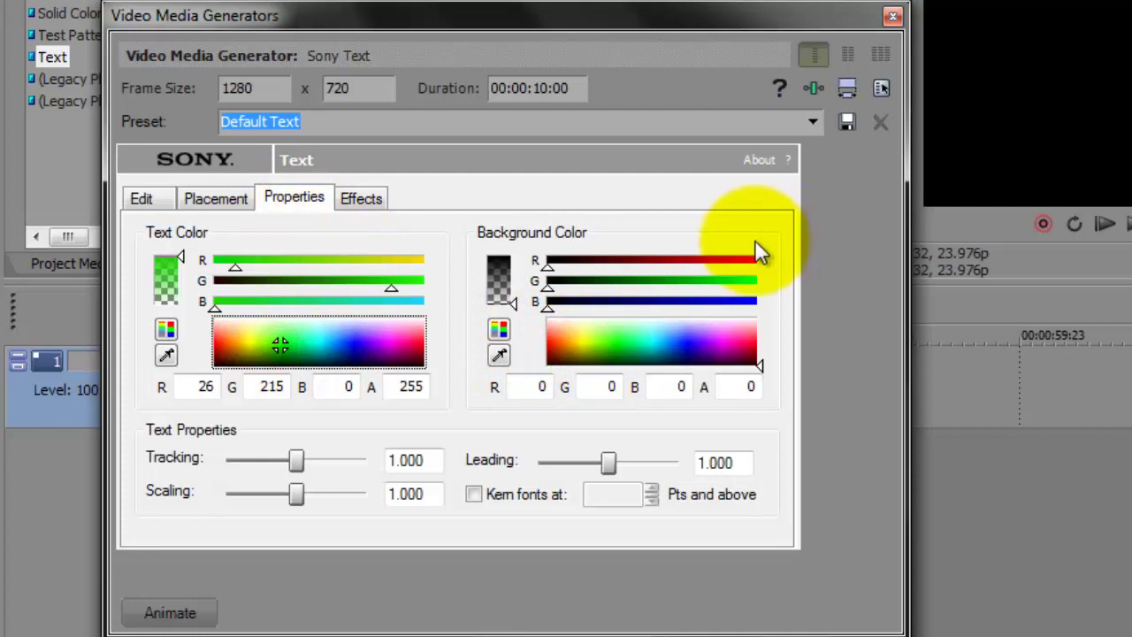
left_click(892, 16)
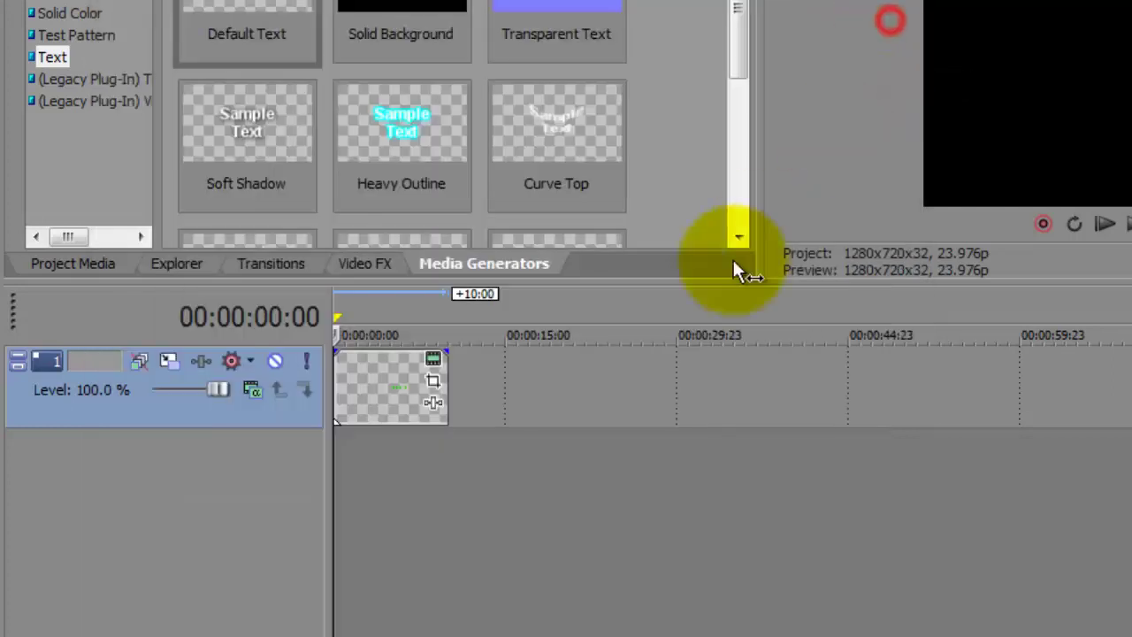
Trim the end of the intro text event on the timeline so that it lasts 4 seconds
left_click(385, 391)
scroll(453, 403, "up", 8)
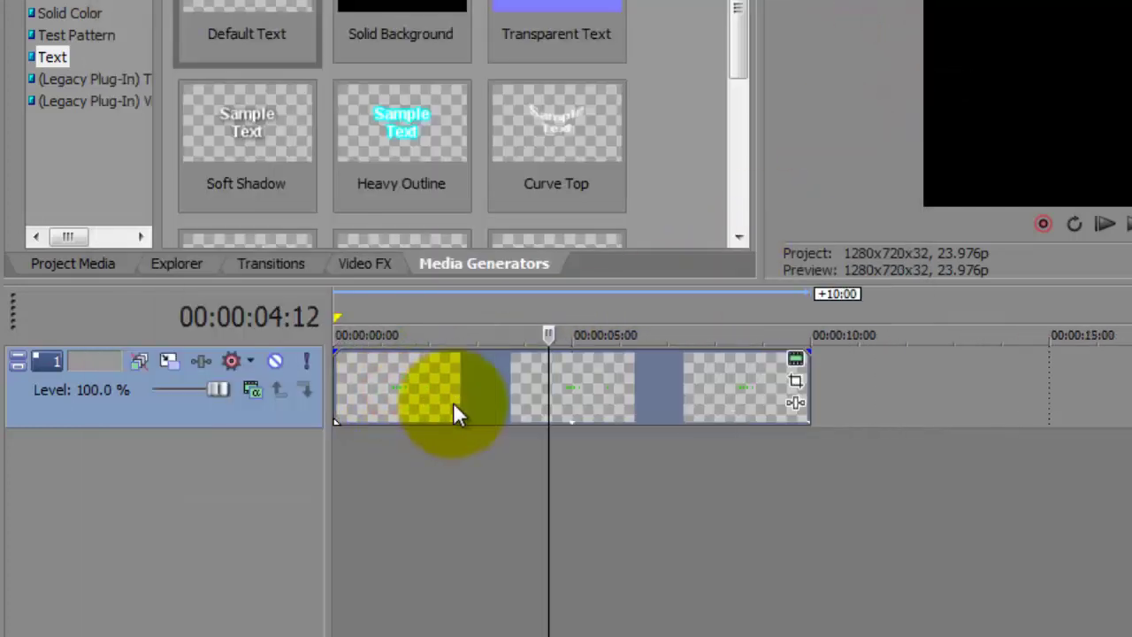
left_click(845, 405)
scroll(851, 405, "down", 2)
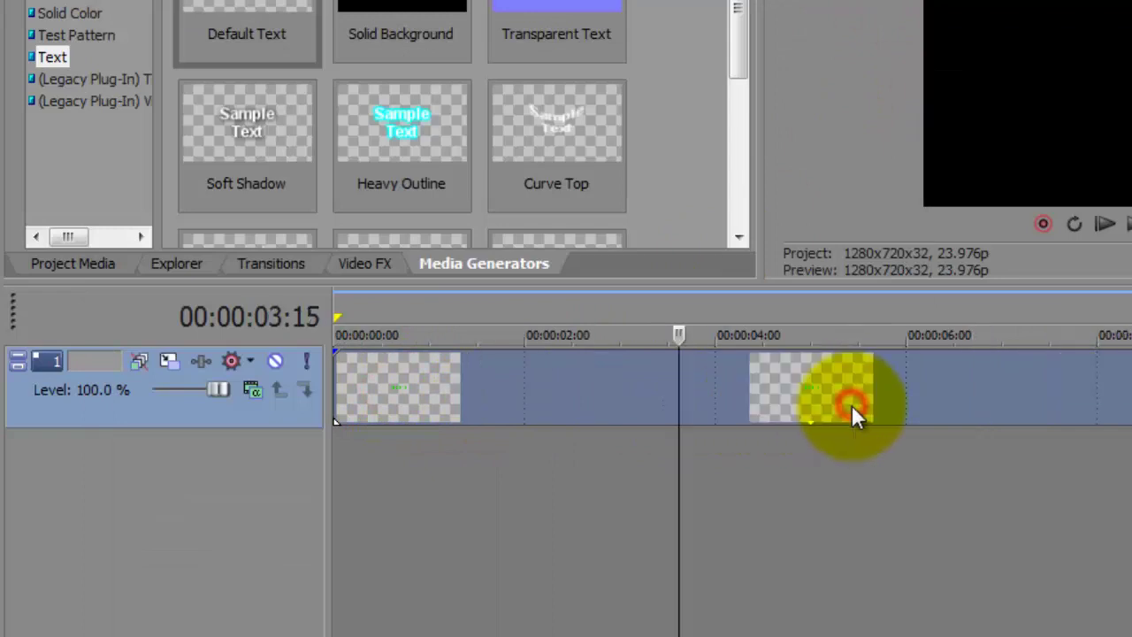
left_click(808, 393)
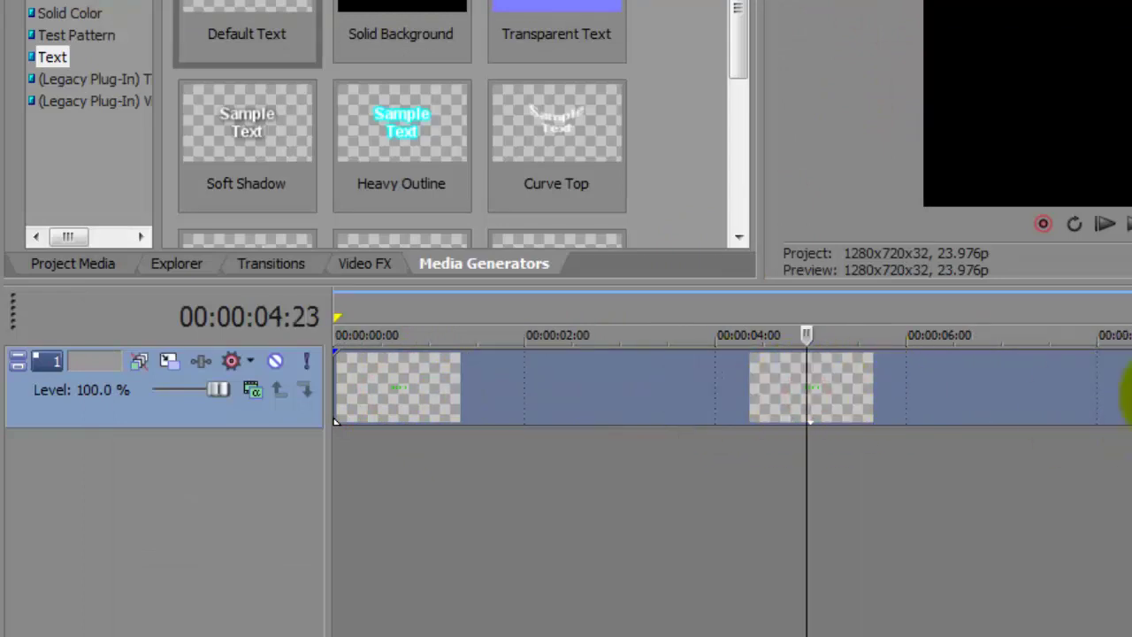
left_click_drag(1130, 390, 715, 392)
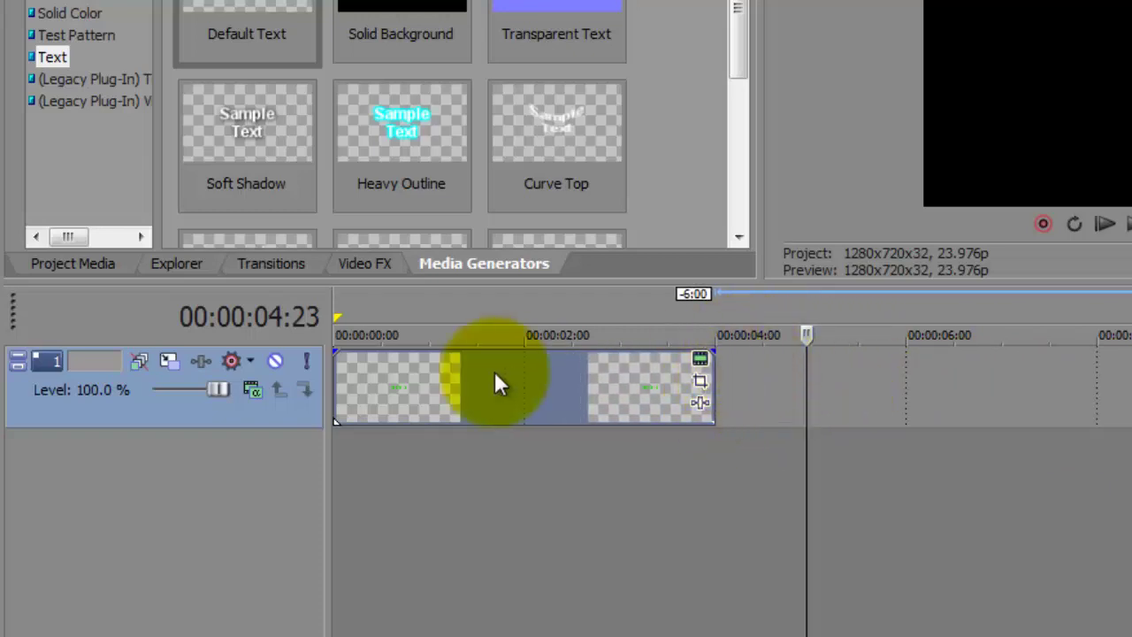
Add a fade-in of about 0.75 seconds to the start of the intro text event and preview it
left_click(444, 384)
left_click_drag(336, 354, 405, 354)
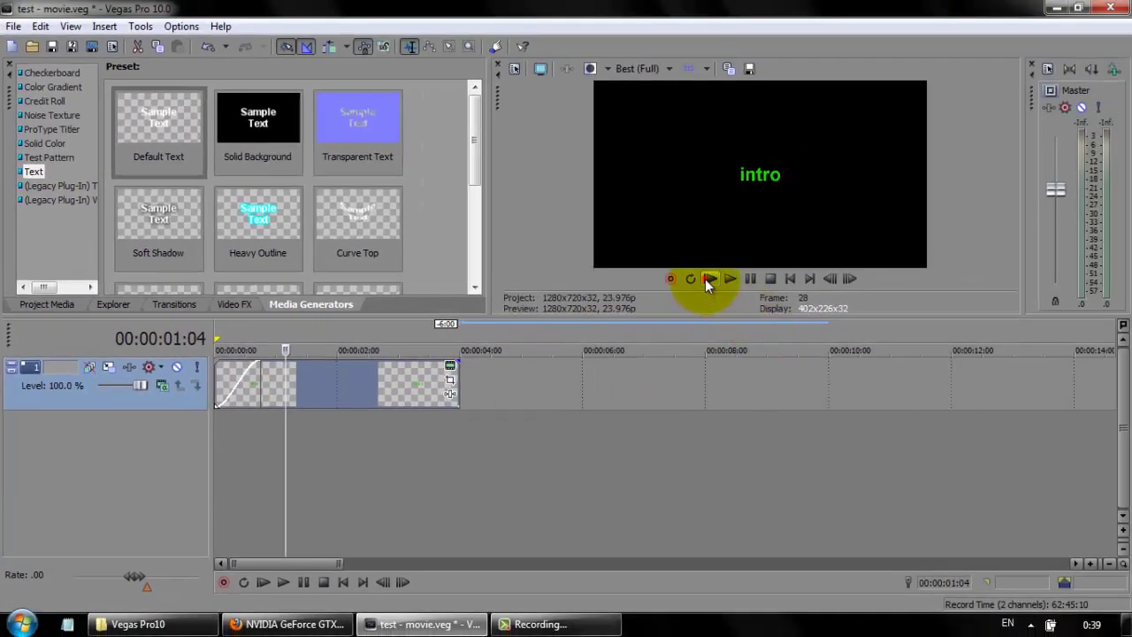
left_click(709, 279)
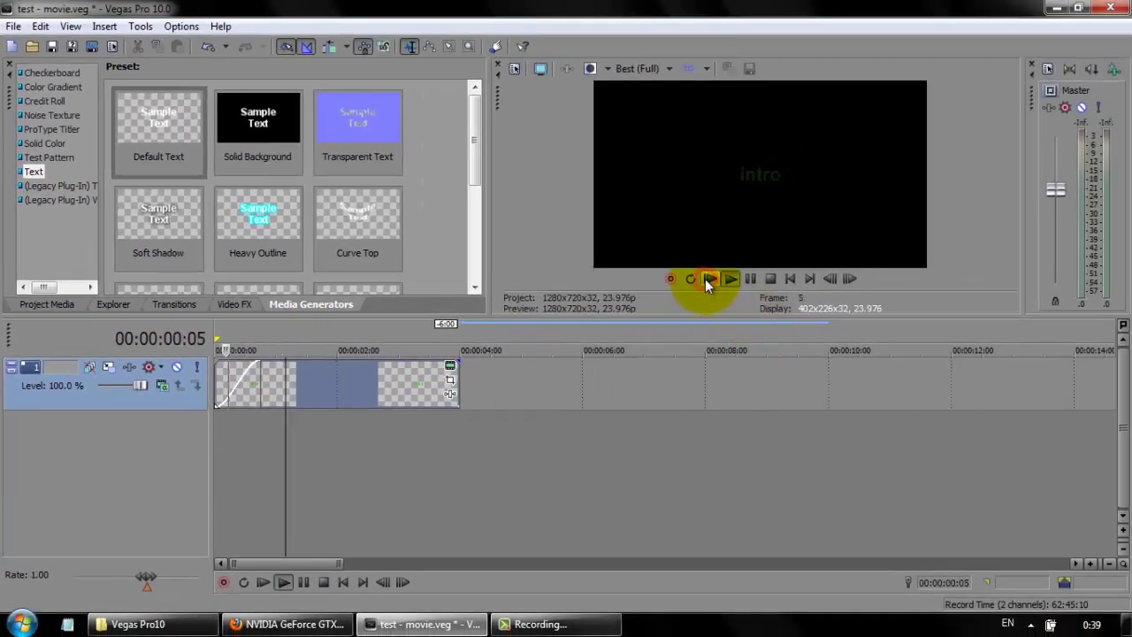
Play the timeline from the start through the end of the intro title to check its fade-in
left_click(372, 402)
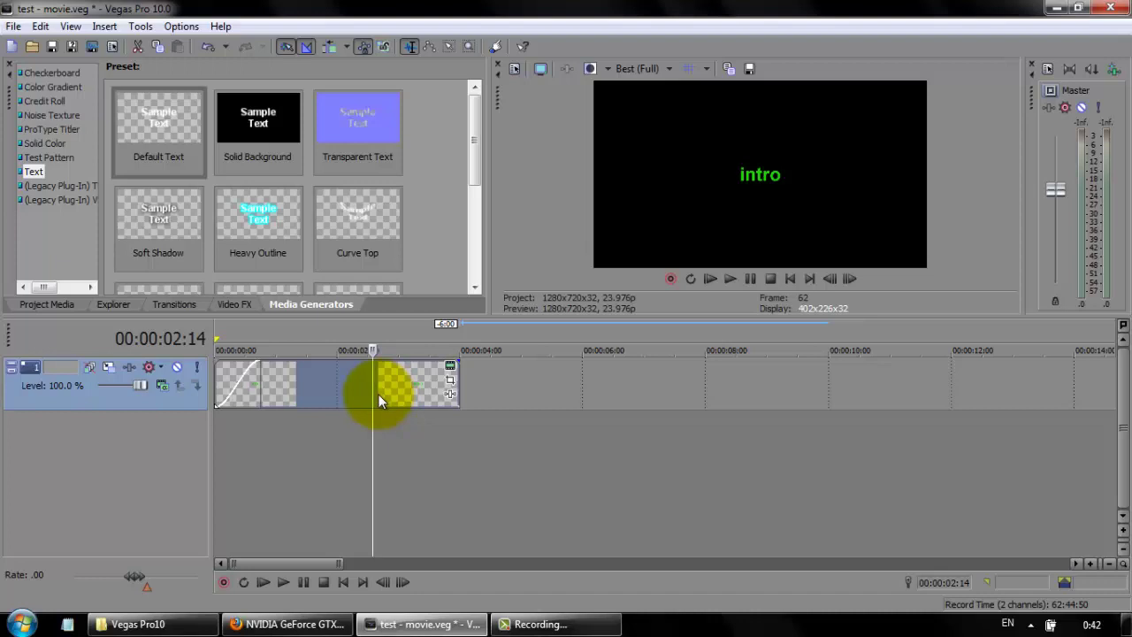
key("s")
left_click(335, 392)
key("Home")
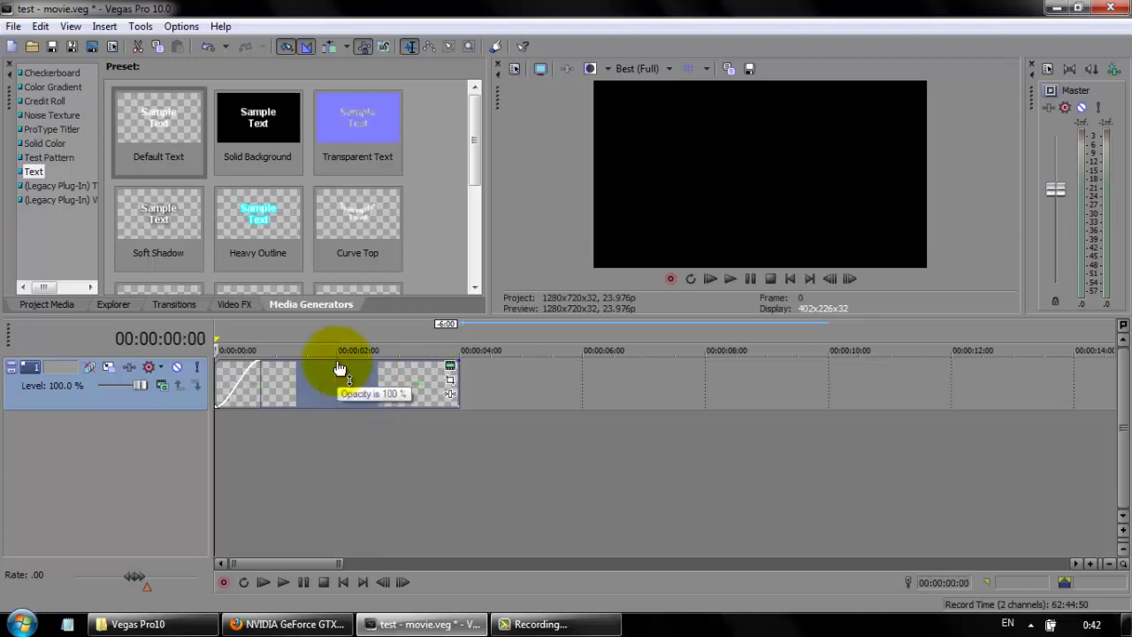
left_click(727, 279)
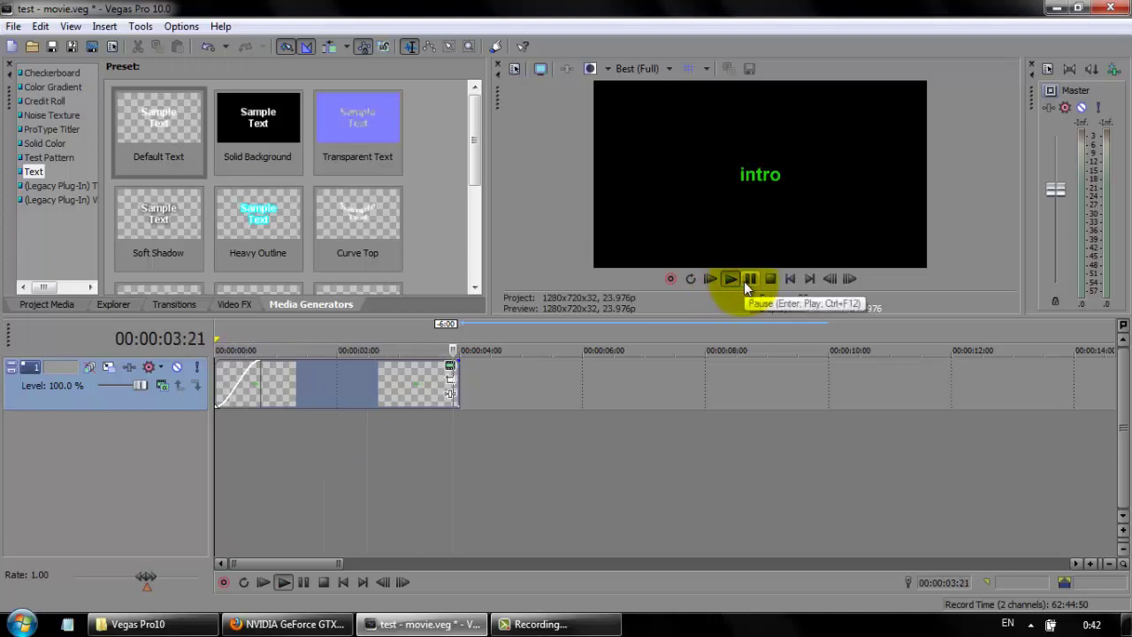
left_click(455, 376)
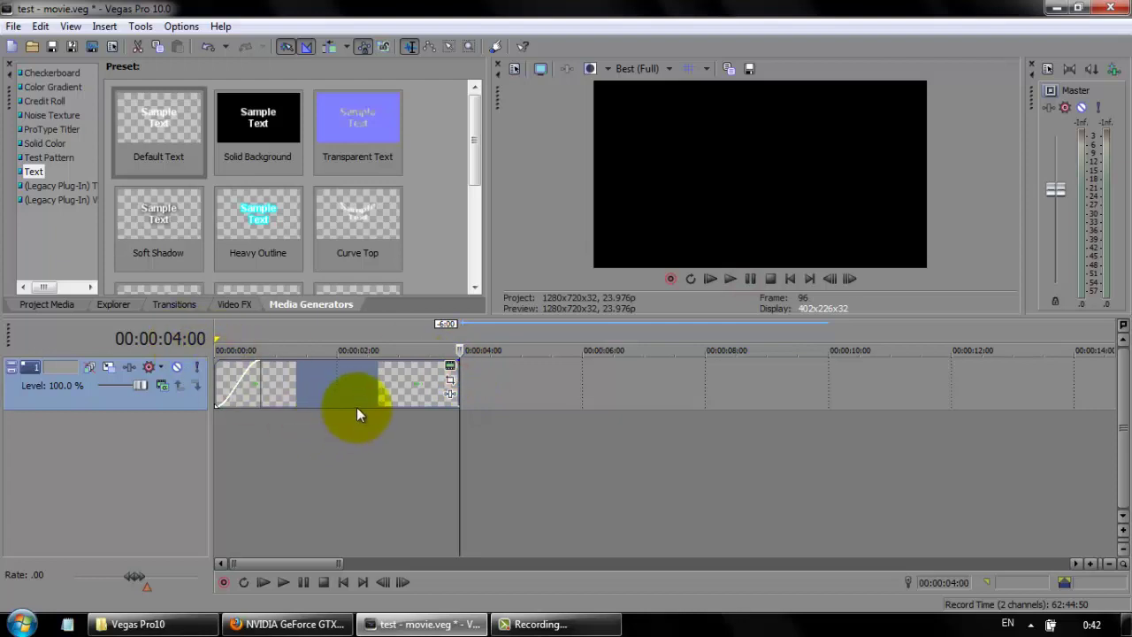
Add MV.mp4 from the Vegas Pro10 folder to the timeline directly after the intro text event, at 4 seconds
left_click(181, 622)
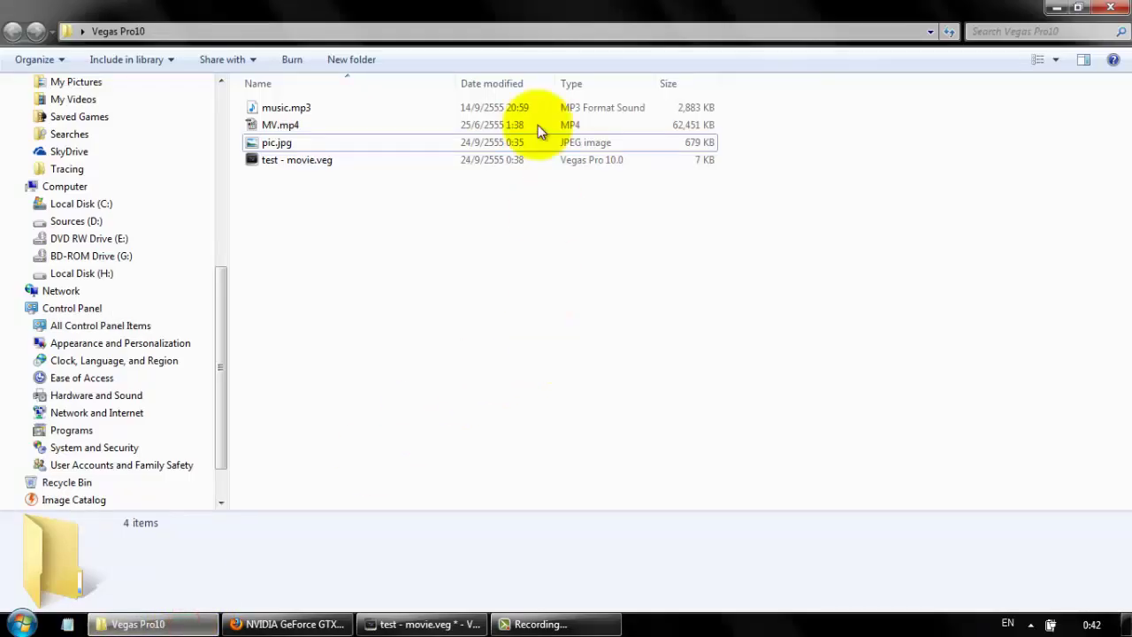
mouse_move(534, 6)
left_mouse_down()
mouse_move(781, 204)
mouse_move(846, 121)
mouse_move(896, 142)
left_mouse_up()
left_click(887, 333)
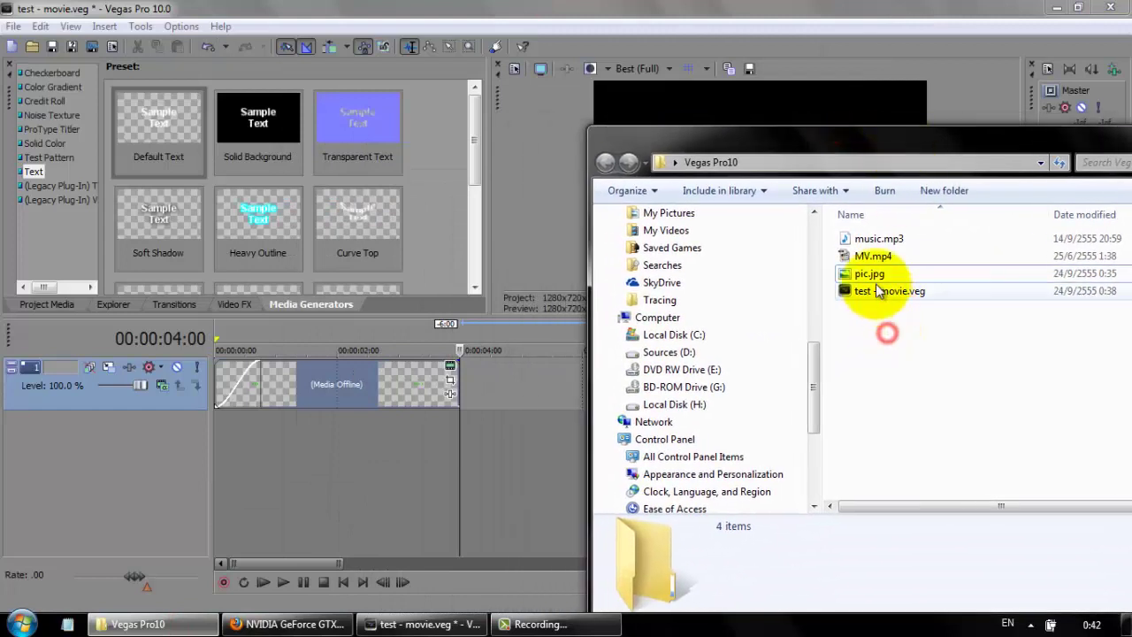
left_click(870, 256)
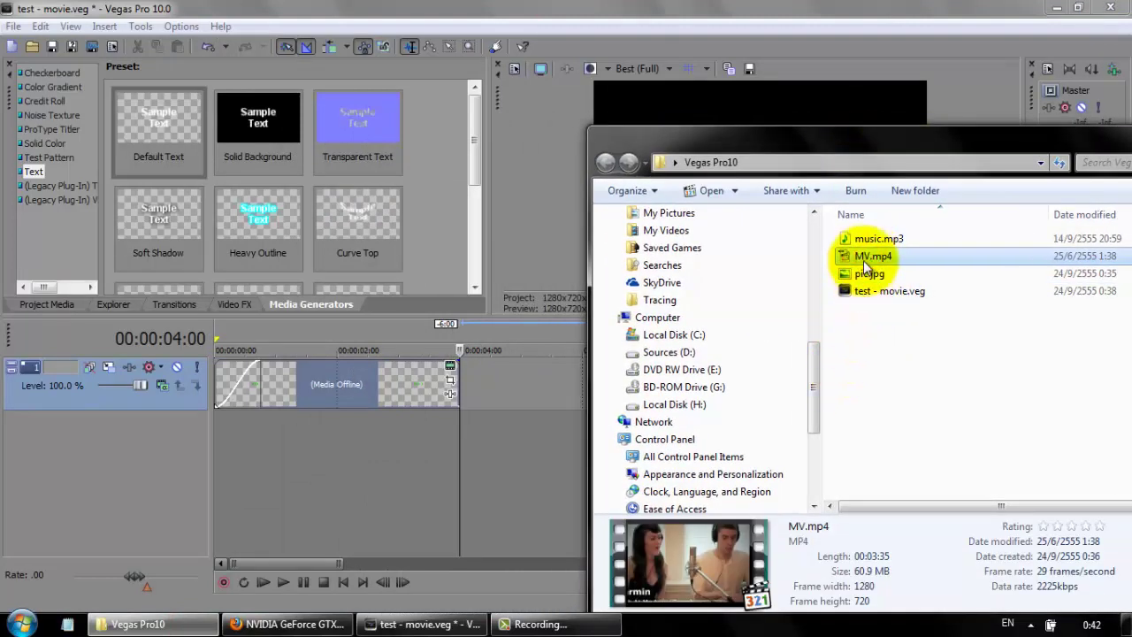
left_click_drag(866, 256, 518, 394)
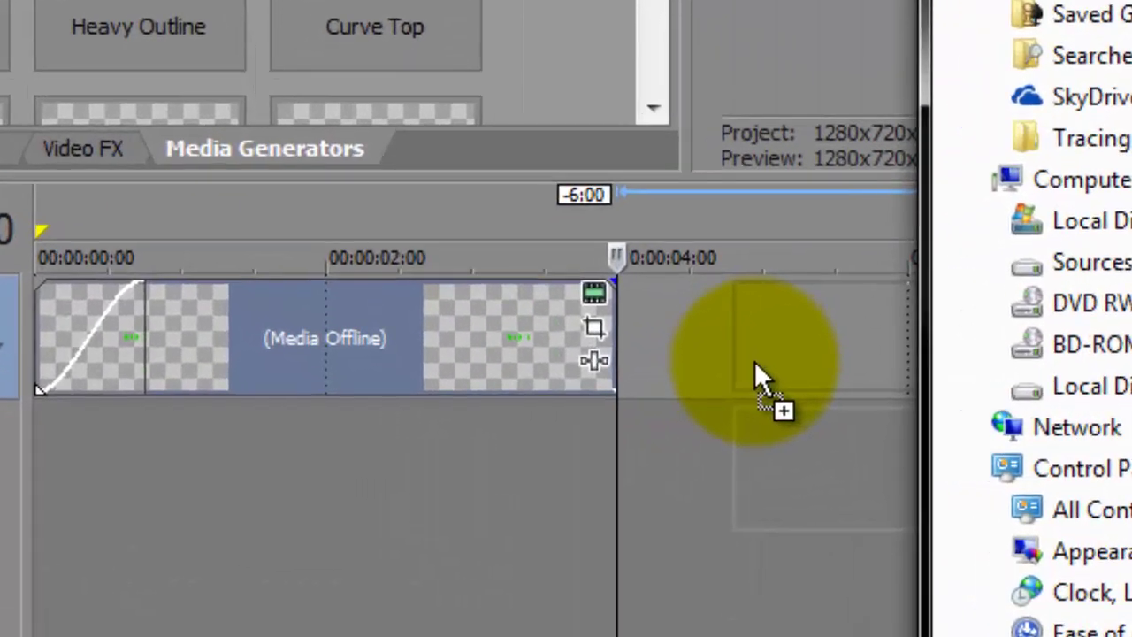
left_click_drag(754, 361, 648, 361)
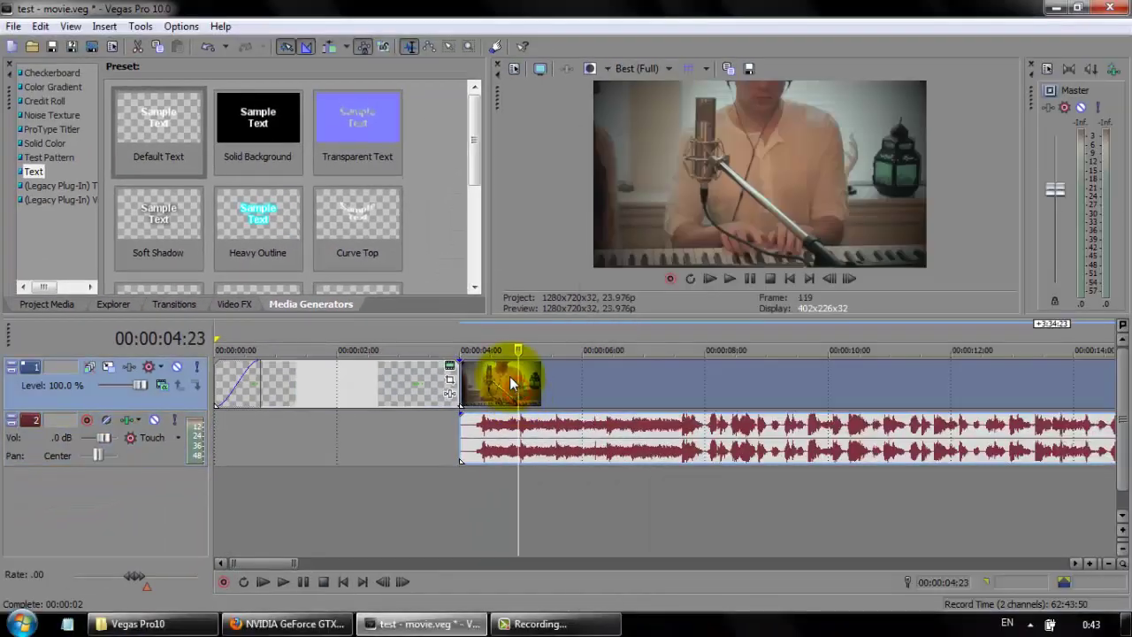
Play the timeline across the cut from the intro text to the MV.mp4 clip
left_click(491, 389)
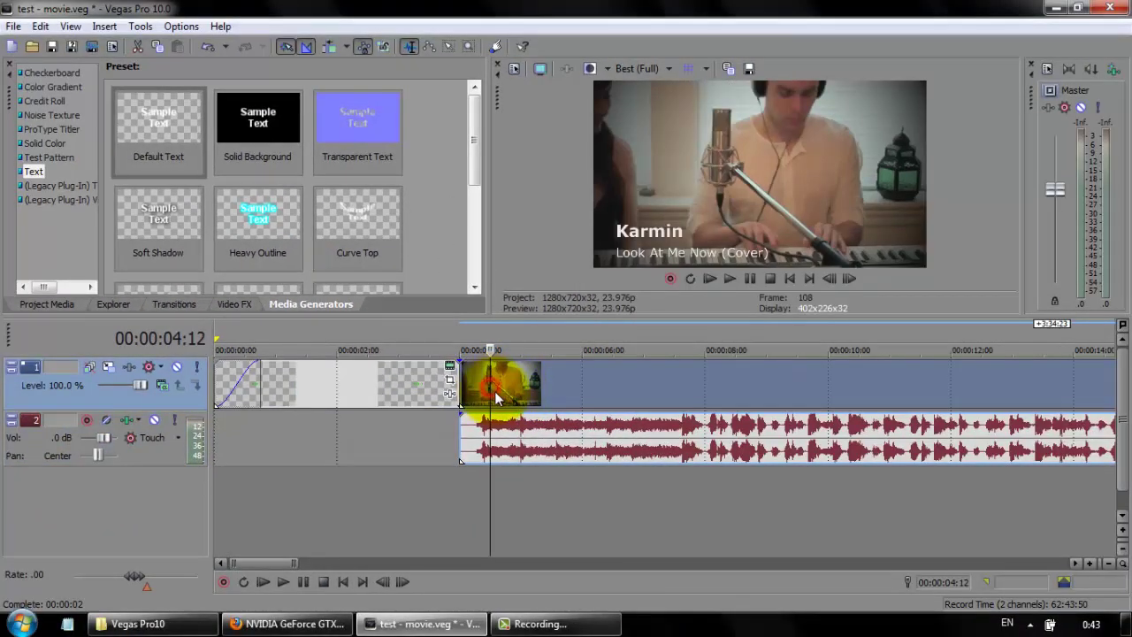
left_click(428, 386)
left_click(727, 281)
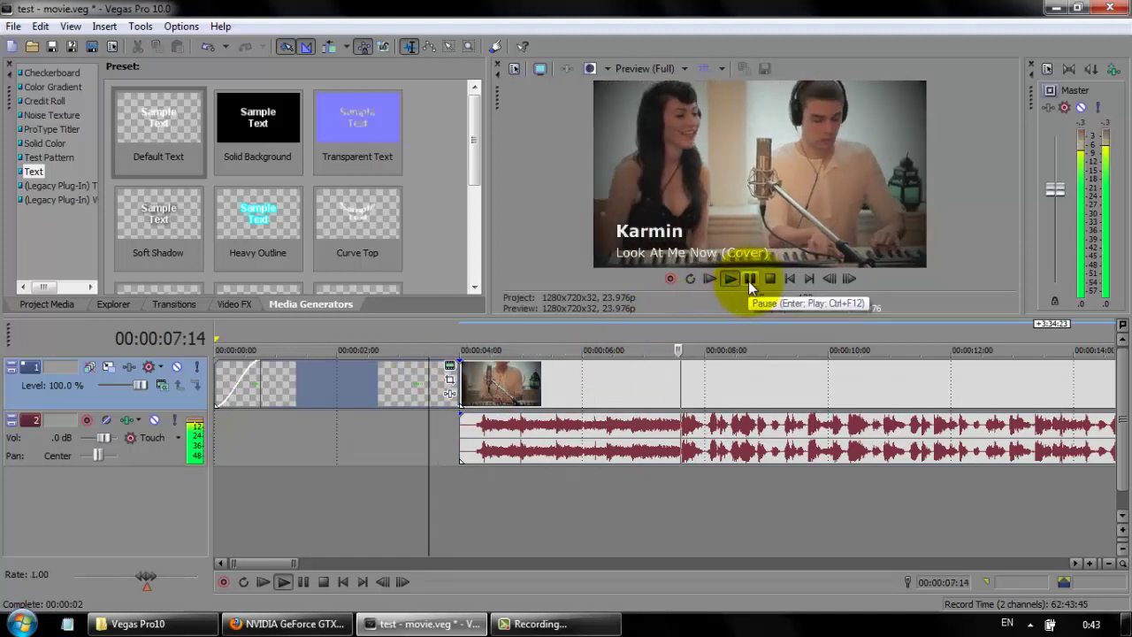
left_click(750, 278)
left_click(428, 397)
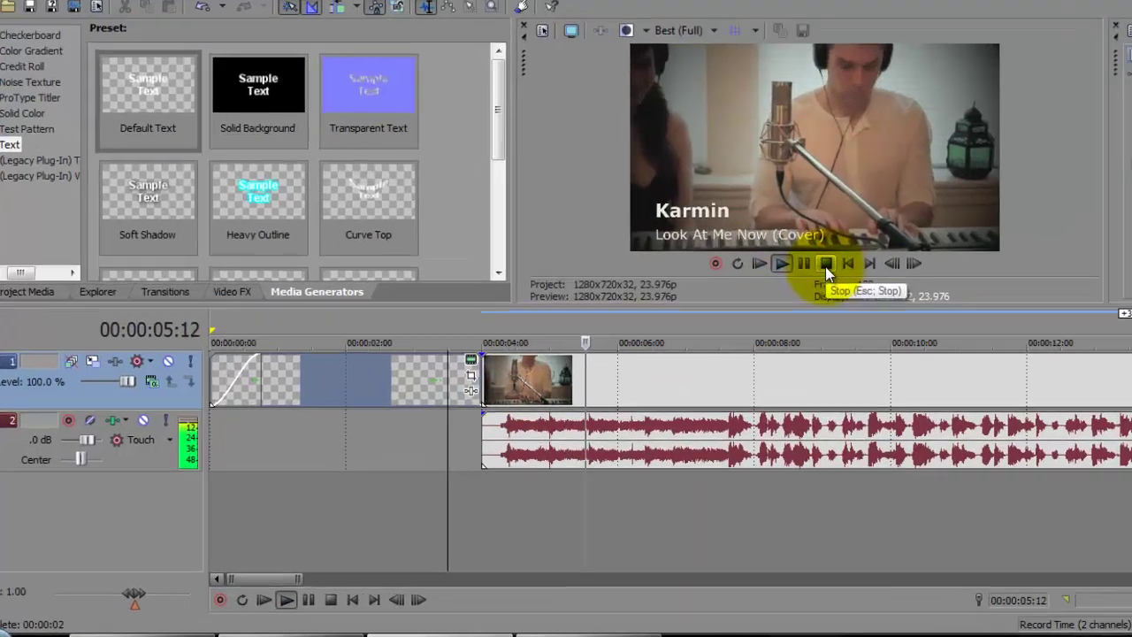
left_click(825, 266)
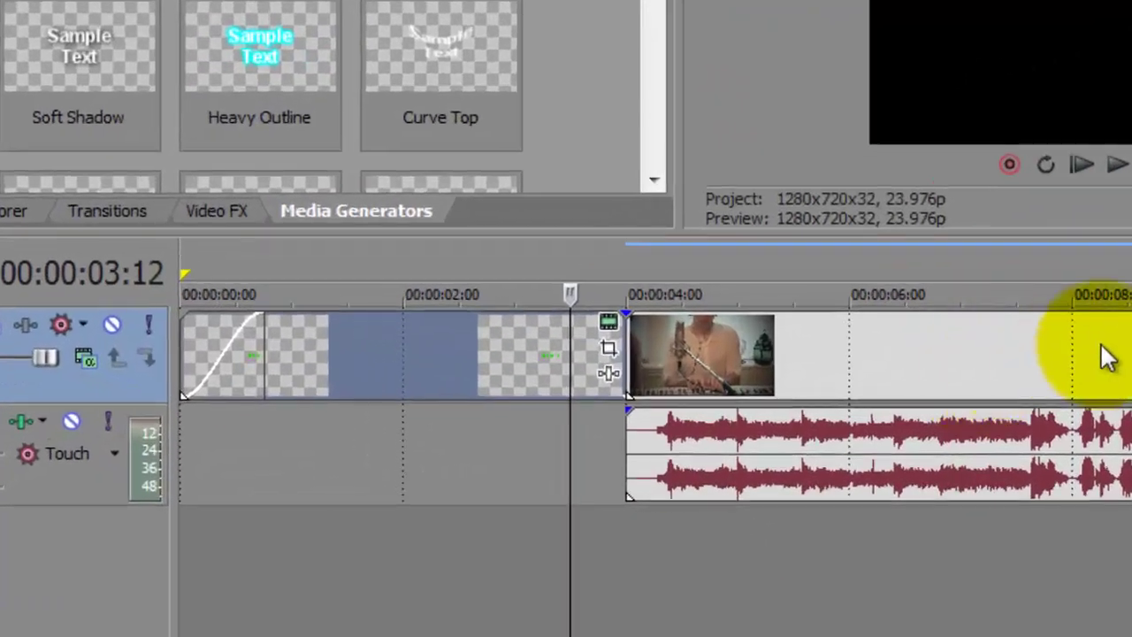
Move the MV.mp4 clip earlier so that it overlaps the end of the intro text in an 18-frame crossfade
left_click_drag(773, 379, 786, 379)
key("KP_1")
key("KP_1")
key("KP_1")
key("KP_1")
key("KP_1")
key("KP_1")
key("KP_1")
key("KP_1")
key("KP_1")
key("KP_1")
key("KP_1")
key("KP_1")
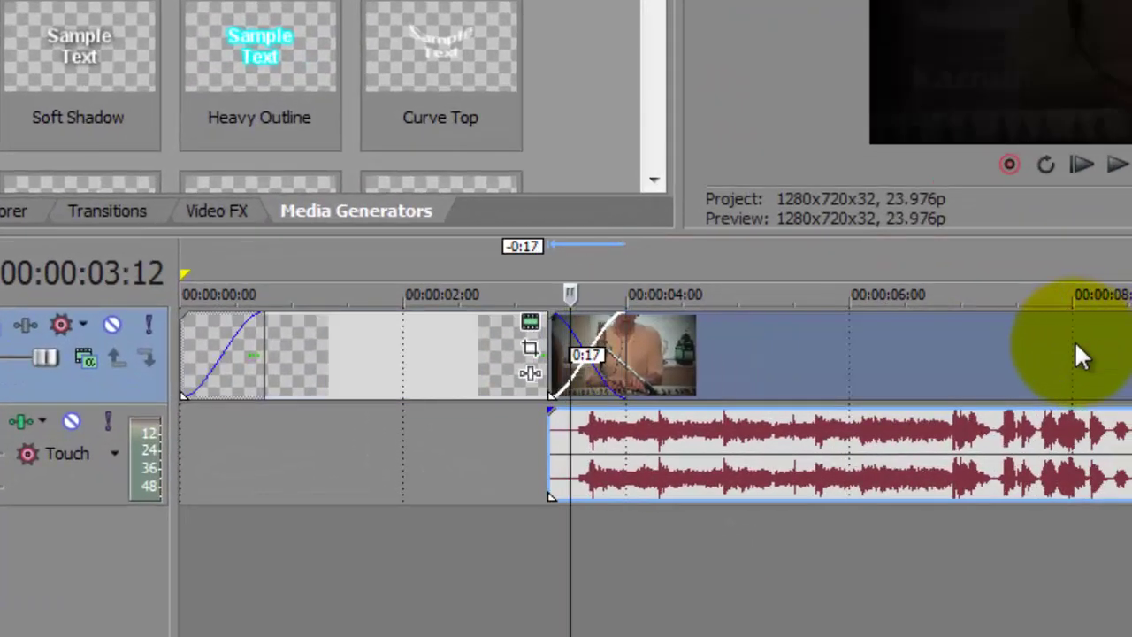
Play back the crossfade between the intro text and the video clip several times
left_click(480, 366)
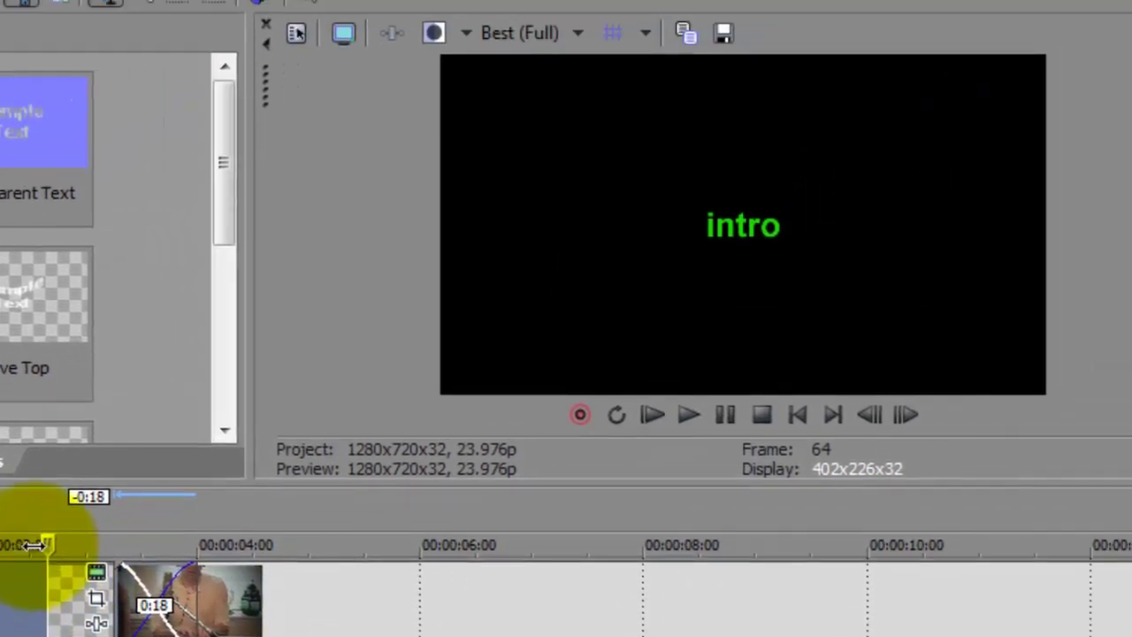
left_click(675, 419)
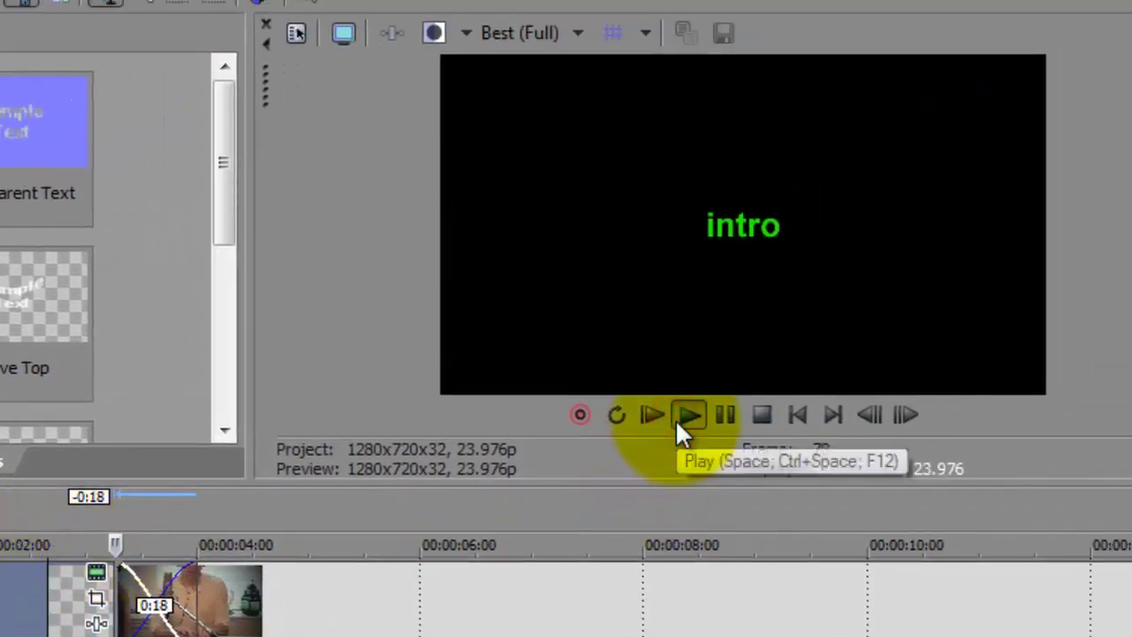
left_click(716, 421)
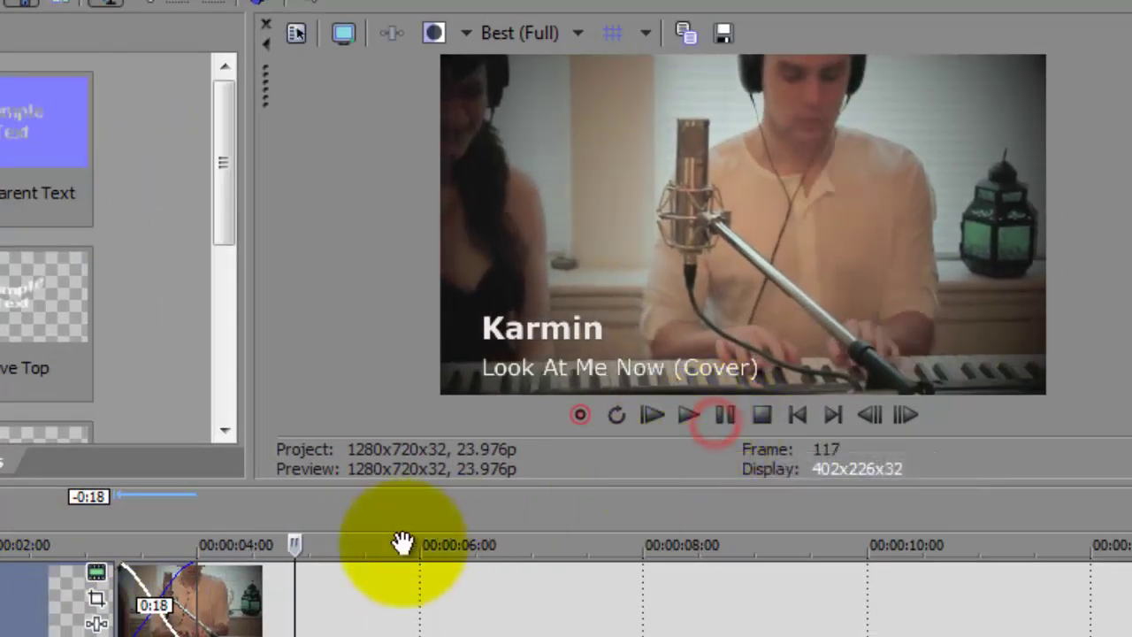
left_click(31, 624)
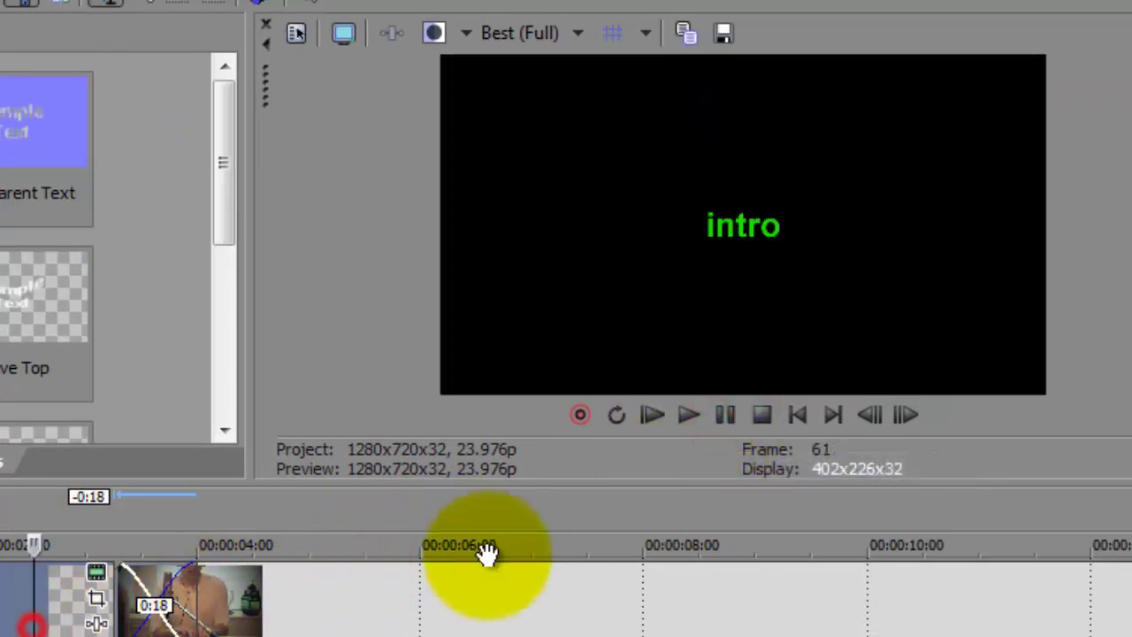
left_click(695, 421)
left_click(722, 416)
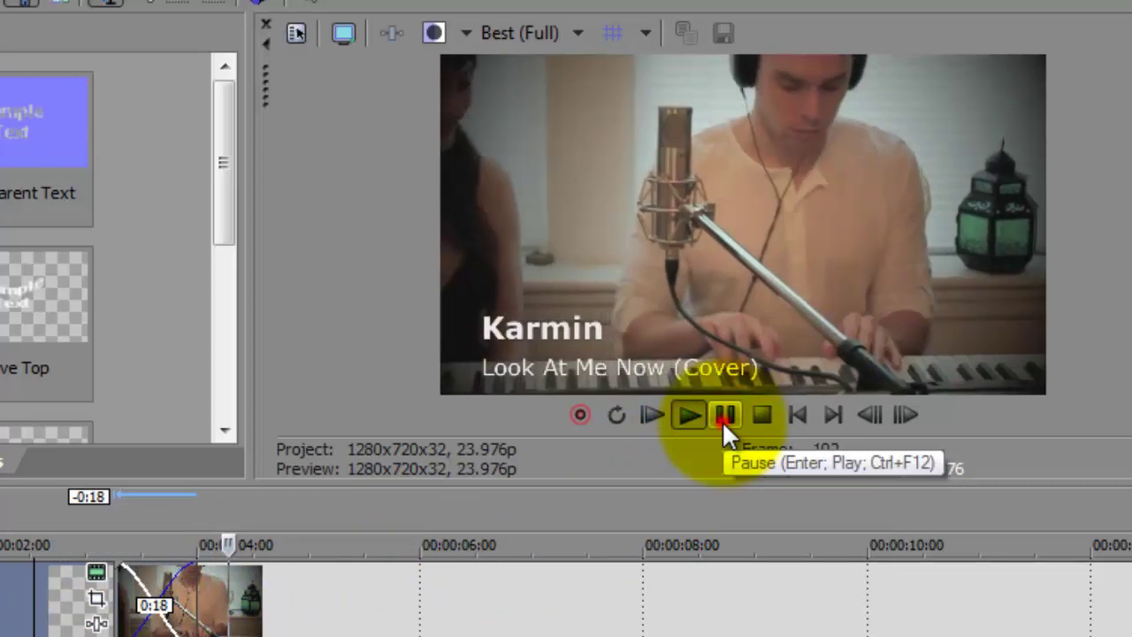
left_click(45, 628)
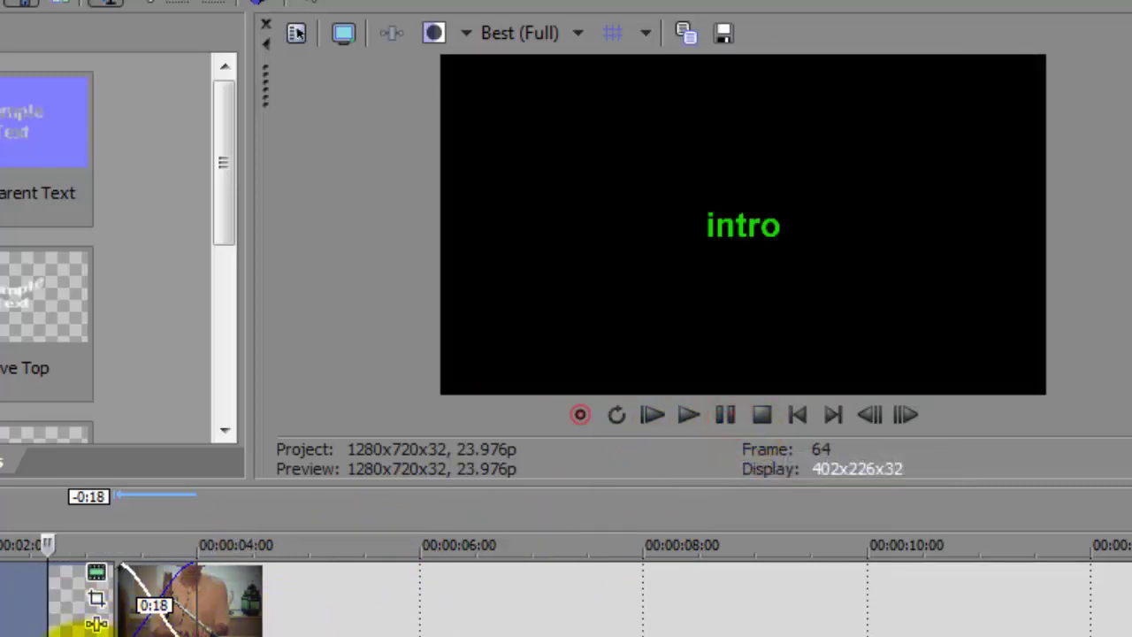
left_click(76, 614)
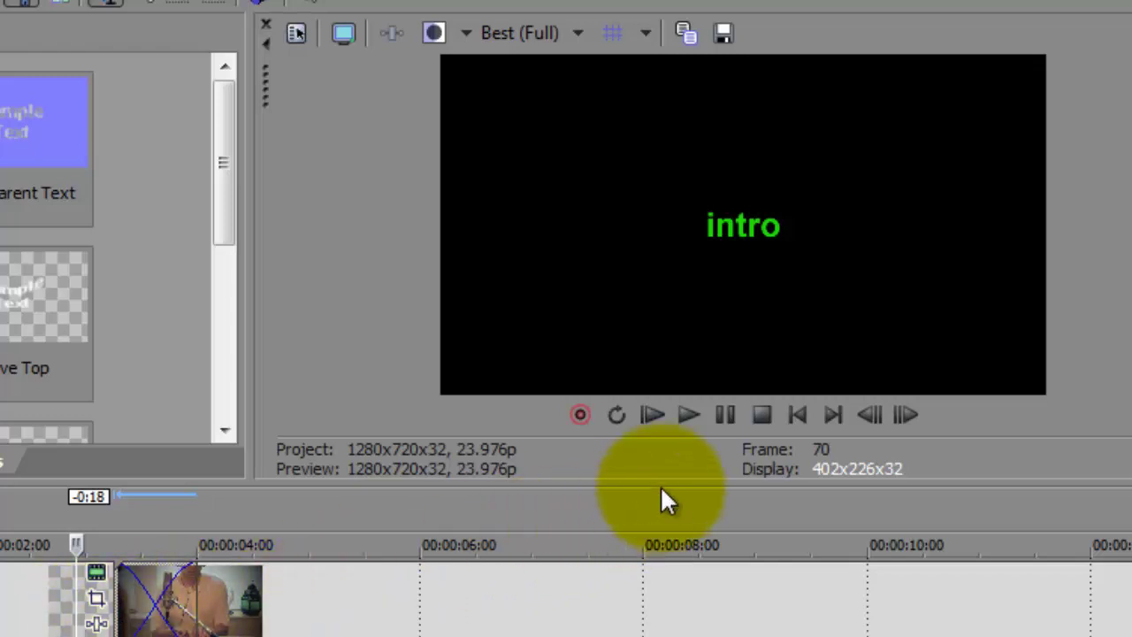
left_click(685, 414)
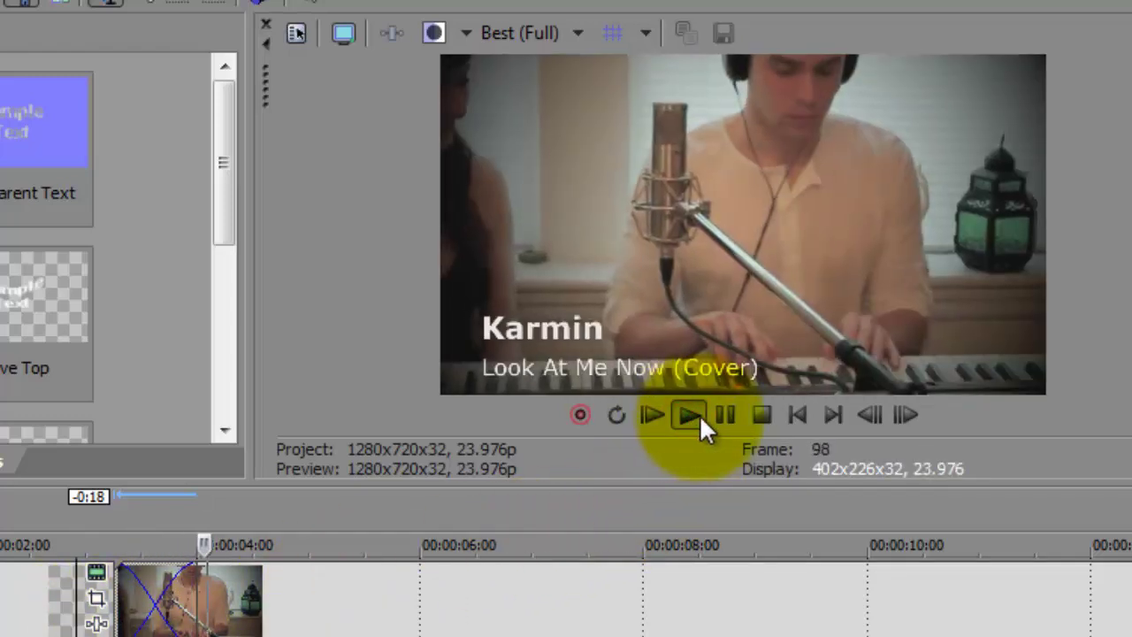
left_click(724, 414)
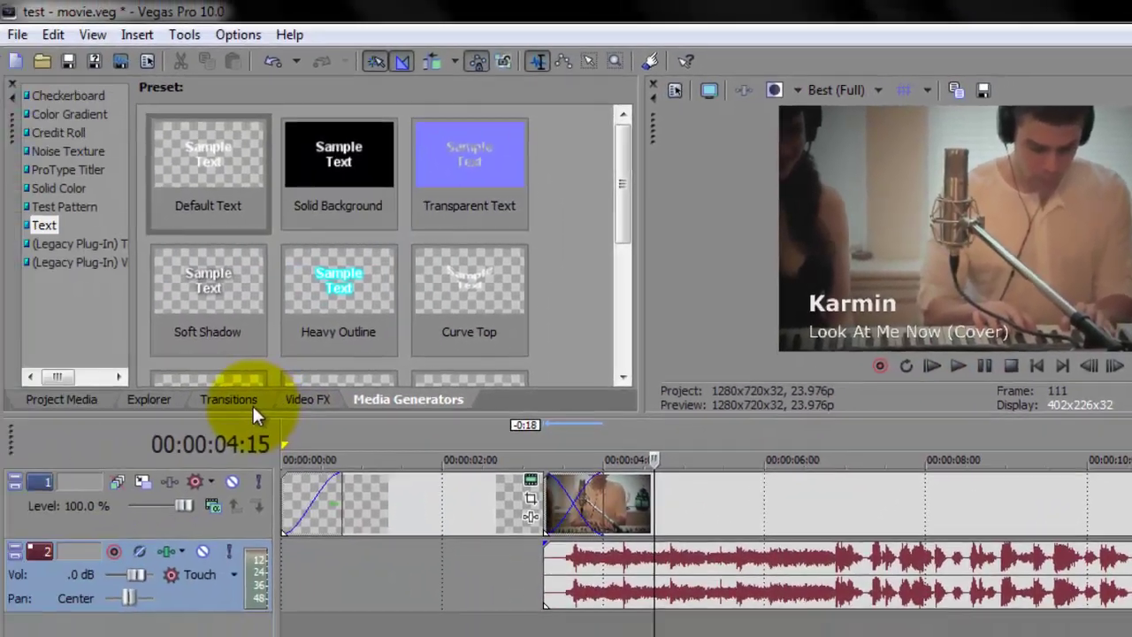
Apply the Simple preset of the 3D Blinds transition to the overlap between the intro text and the video, keeping its default settings
left_click(253, 410)
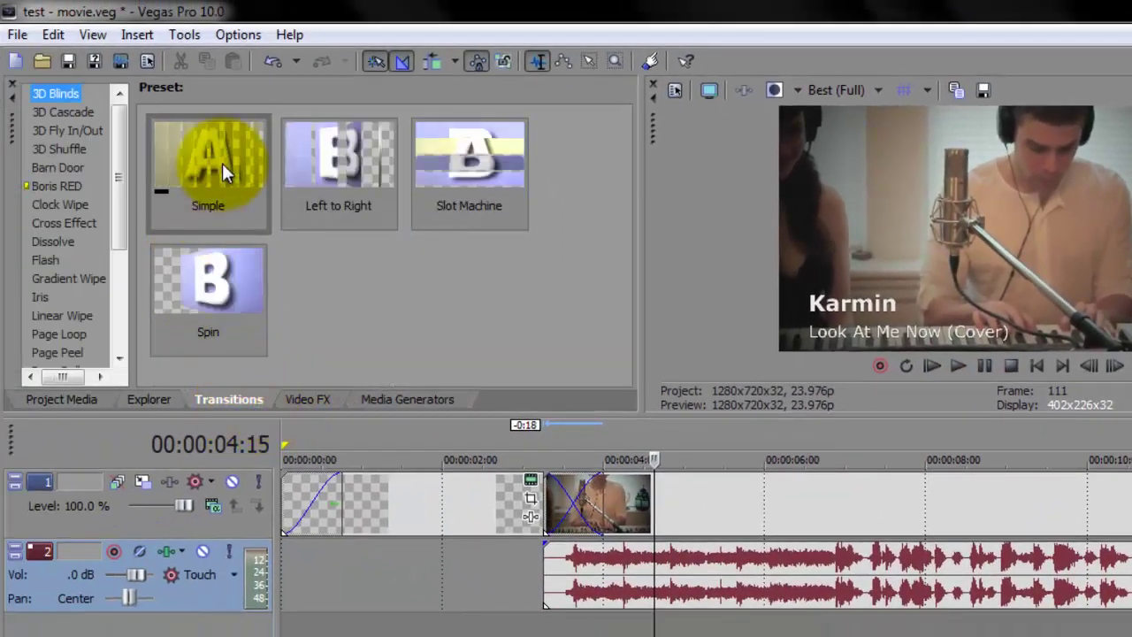
left_click_drag(222, 163, 579, 506)
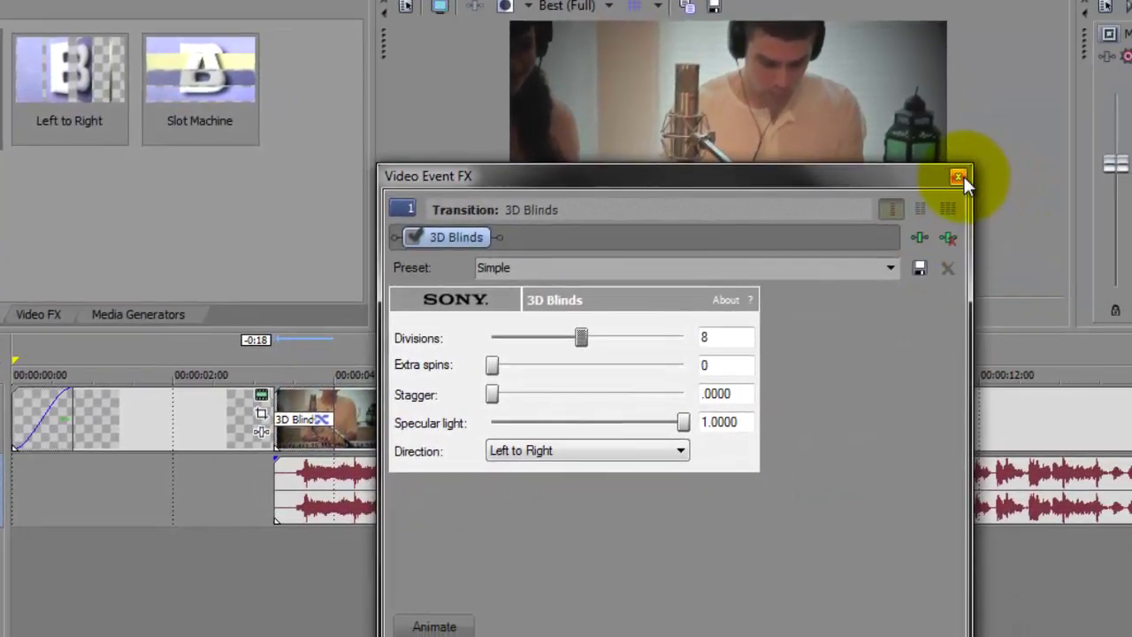
left_click(958, 177)
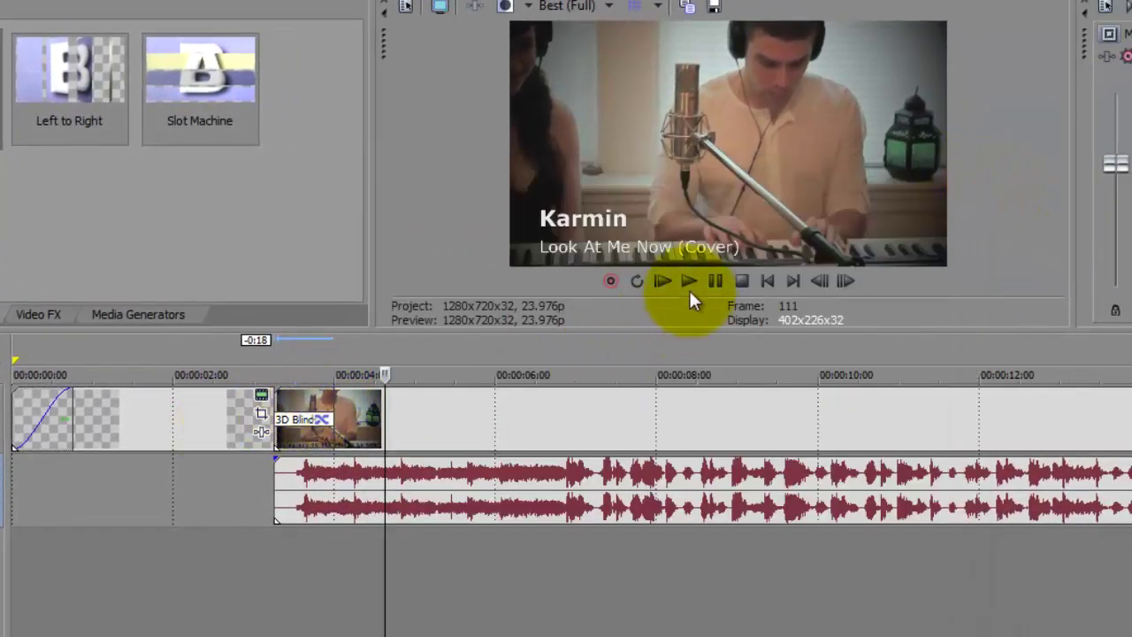
Play back the 3D Blinds transition between the intro text and the video clip
left_click(663, 281)
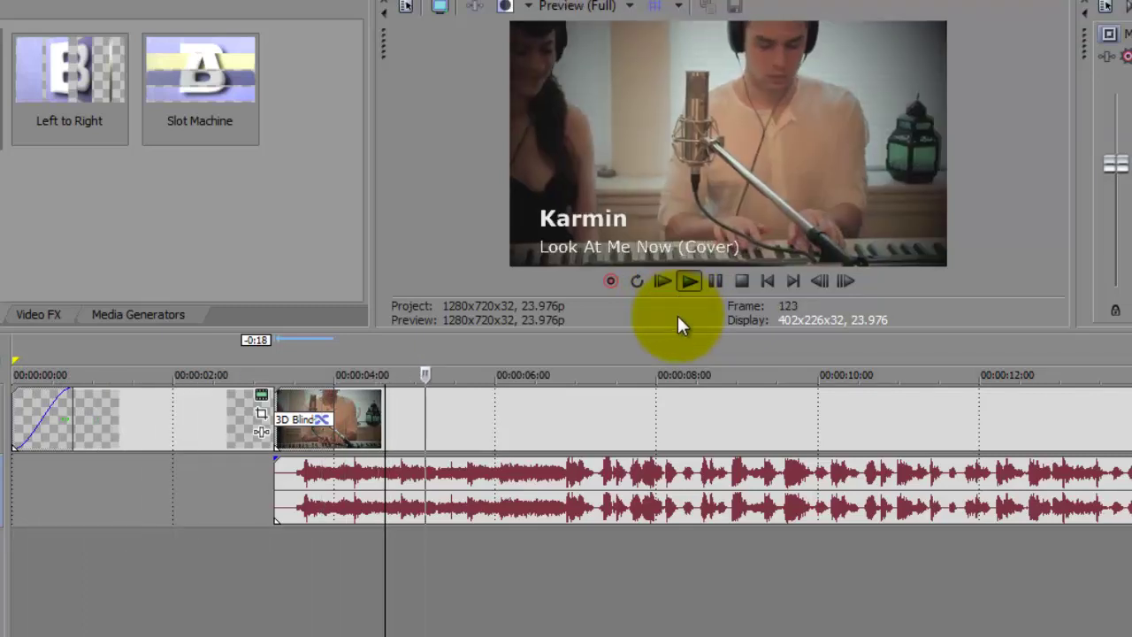
left_click(203, 442)
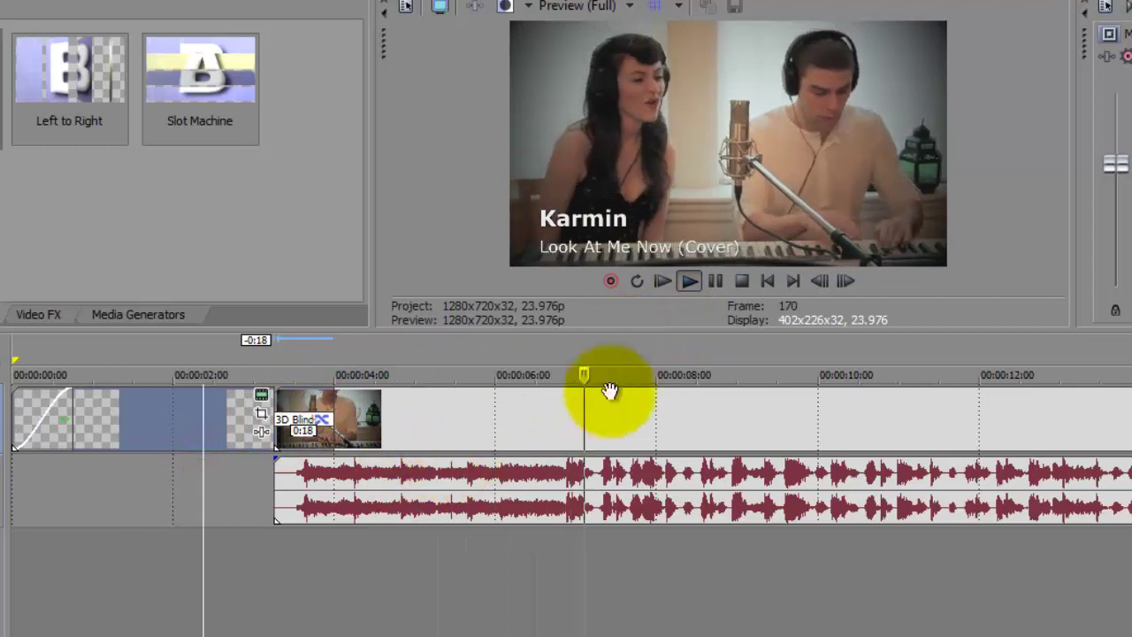
left_click(715, 281)
Move the video clip 20 frames earlier to lengthen the 3D Blinds transition to 1 second 14 frames, and preview the result
left_click_drag(534, 427, 466, 438)
left_click(55, 428)
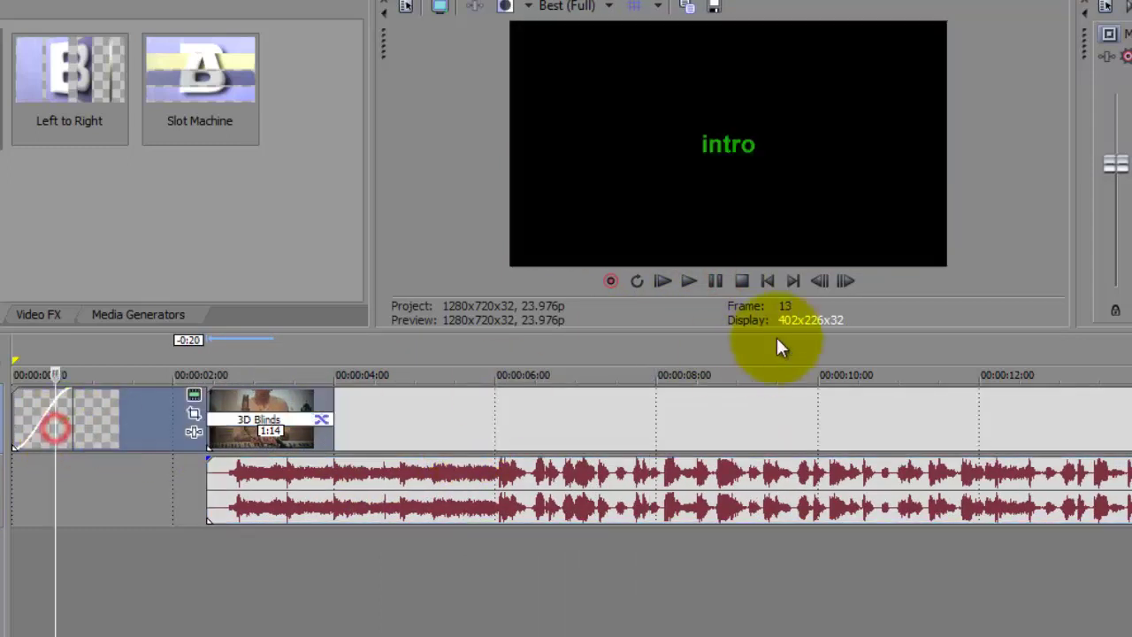
left_click(671, 285)
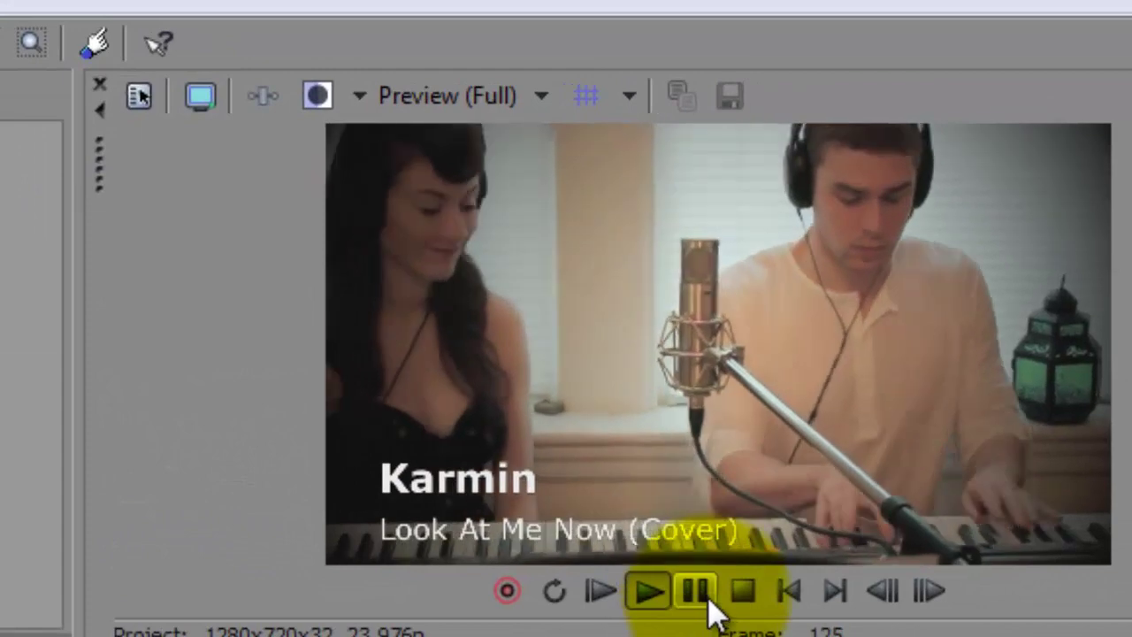
left_click(707, 596)
Set the video preview quality to Preview (Auto) and play the timeline
left_click(540, 96)
left_click(619, 282)
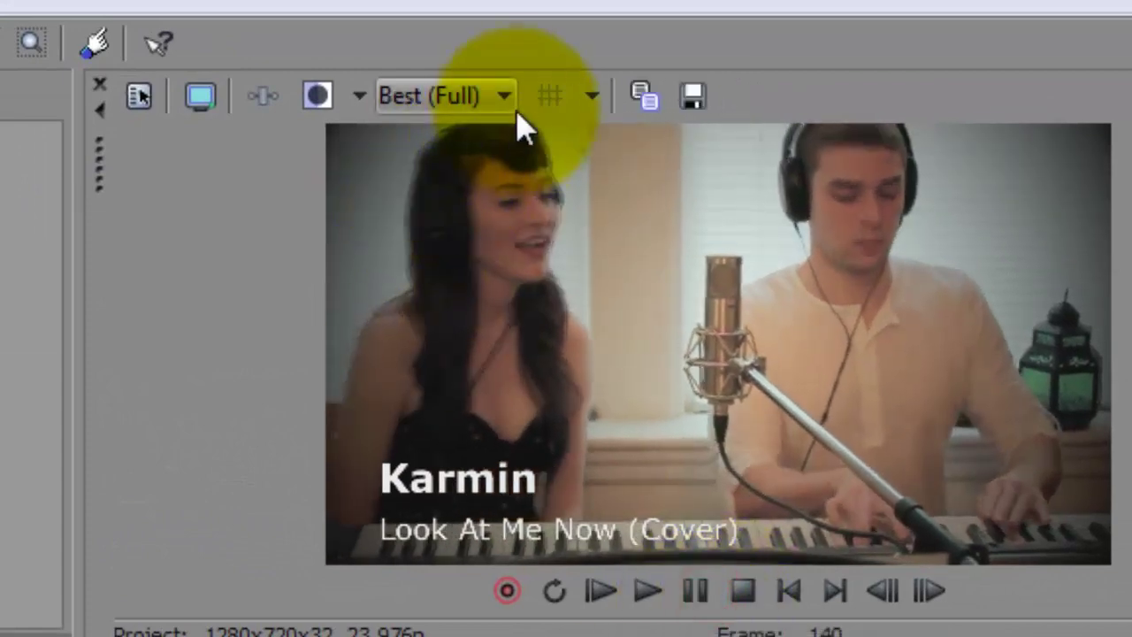
left_click(504, 97)
mouse_move(561, 189)
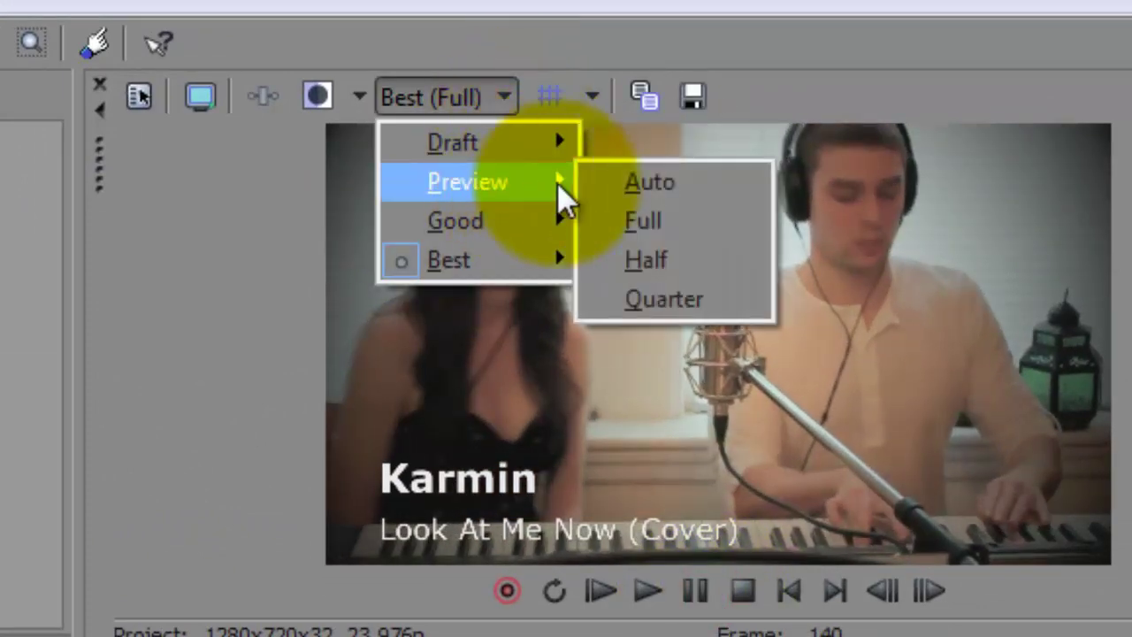
left_click(661, 190)
left_click(605, 593)
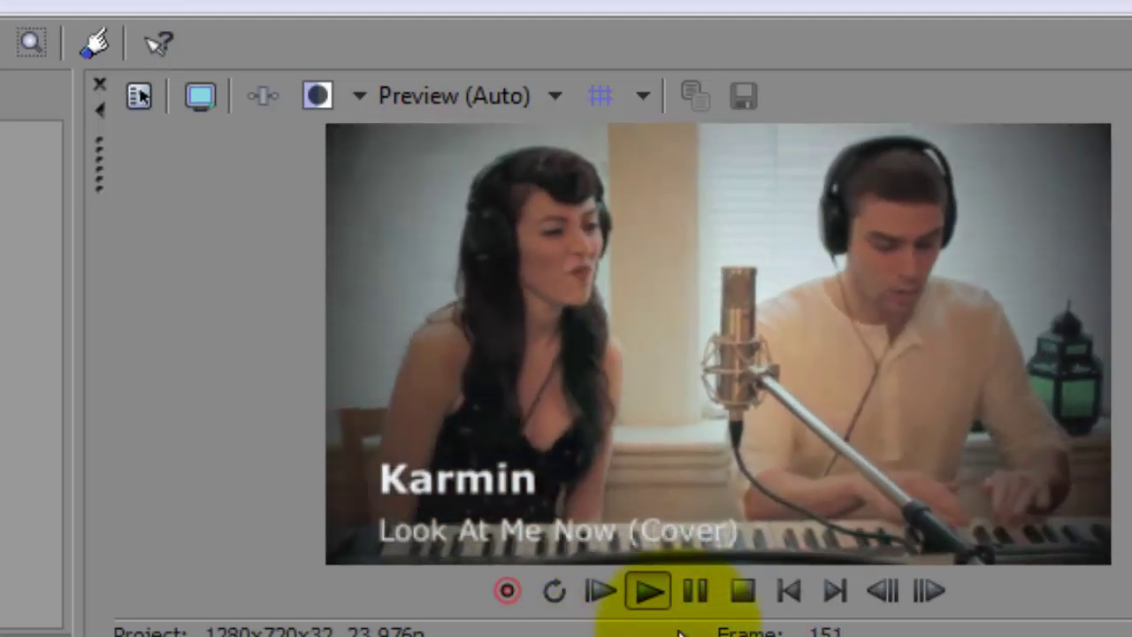
Pause playback, keep the video preview quality at Preview (Auto), and replay the project from the start
left_click(694, 591)
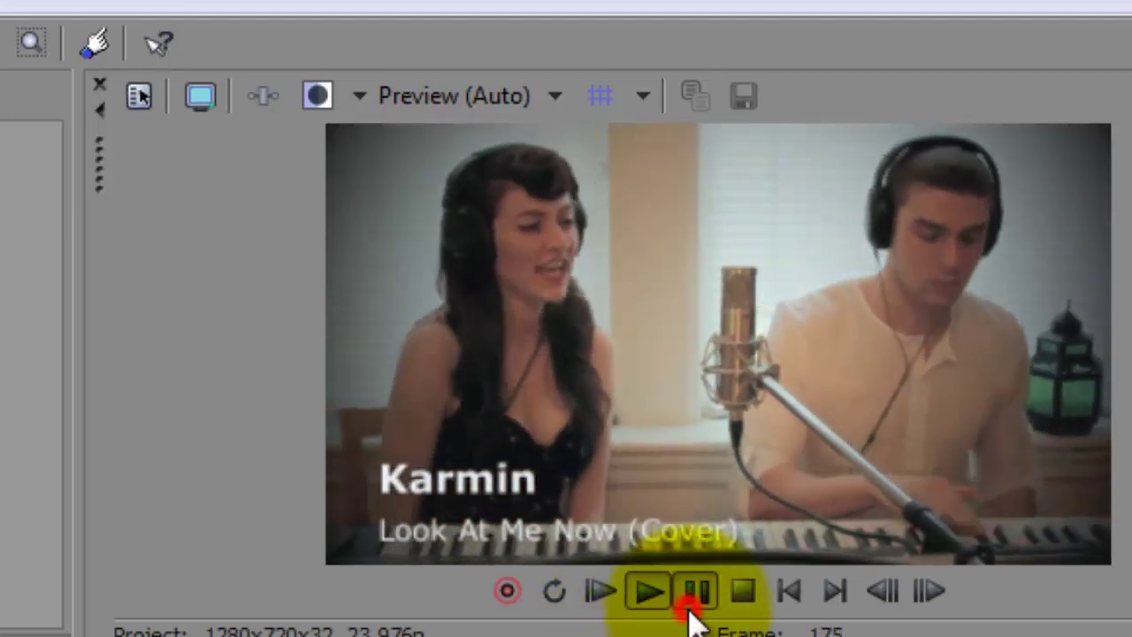
left_click(553, 96)
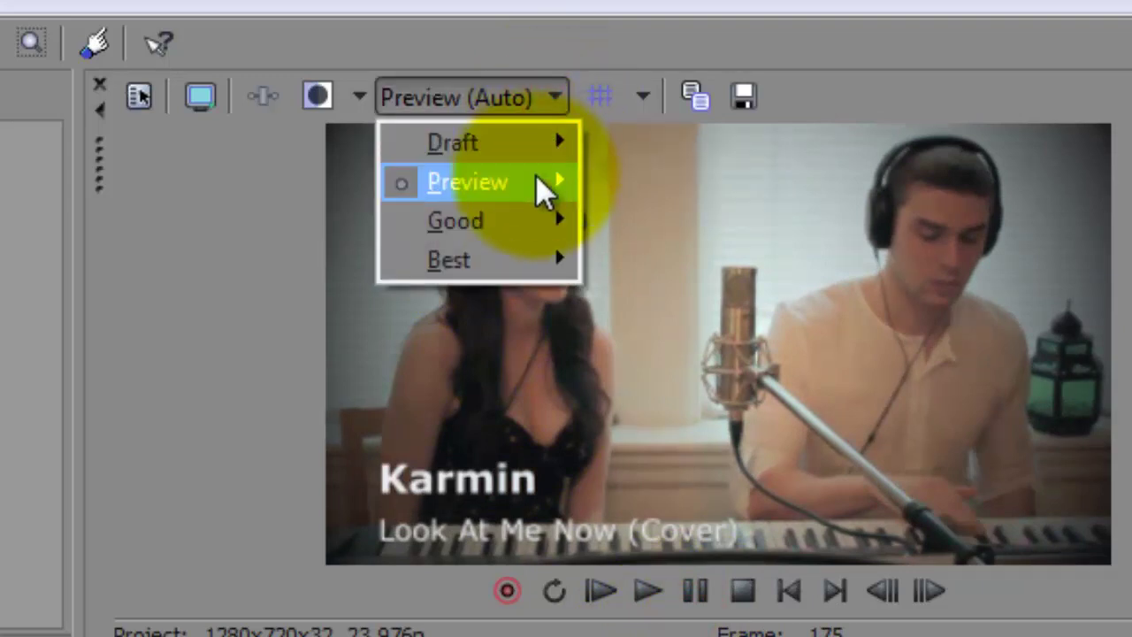
mouse_move(543, 189)
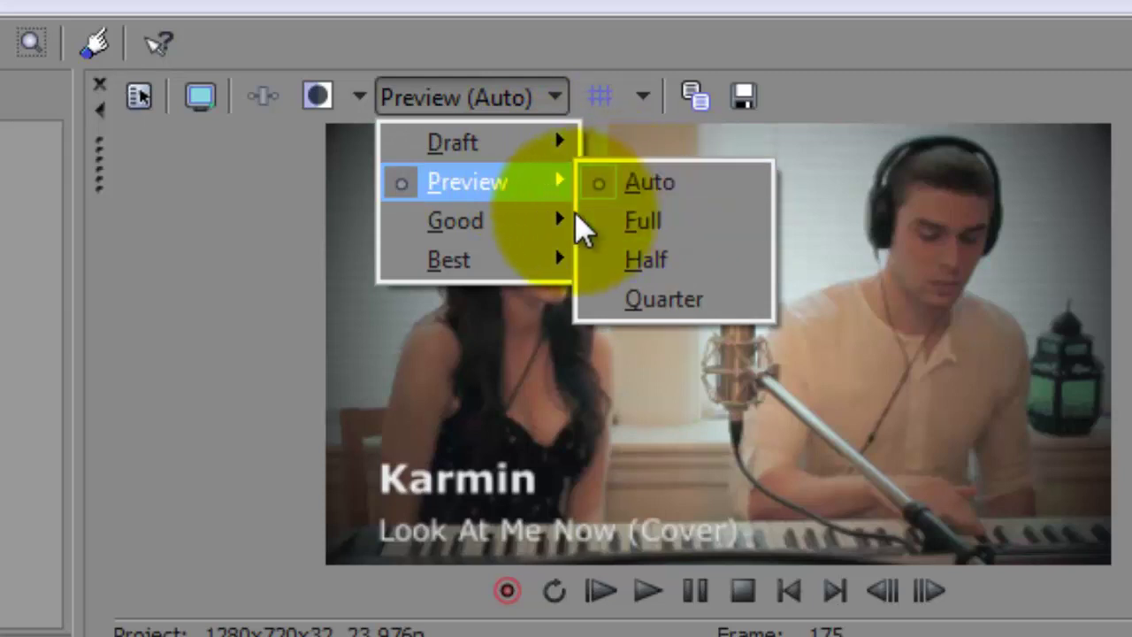
left_click(712, 186)
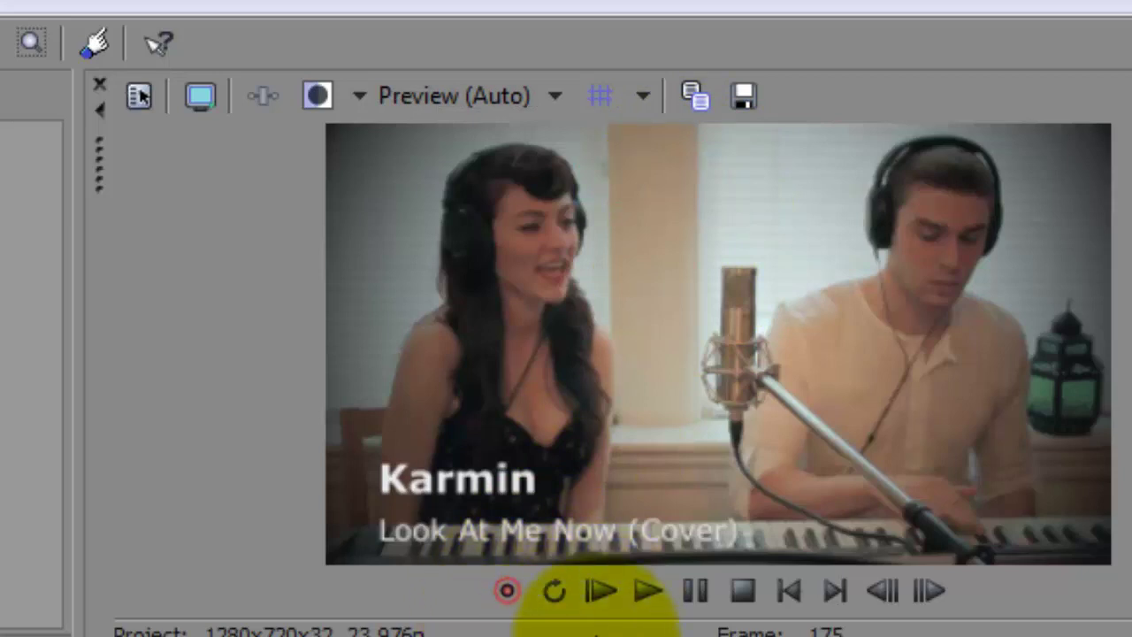
left_click(594, 605)
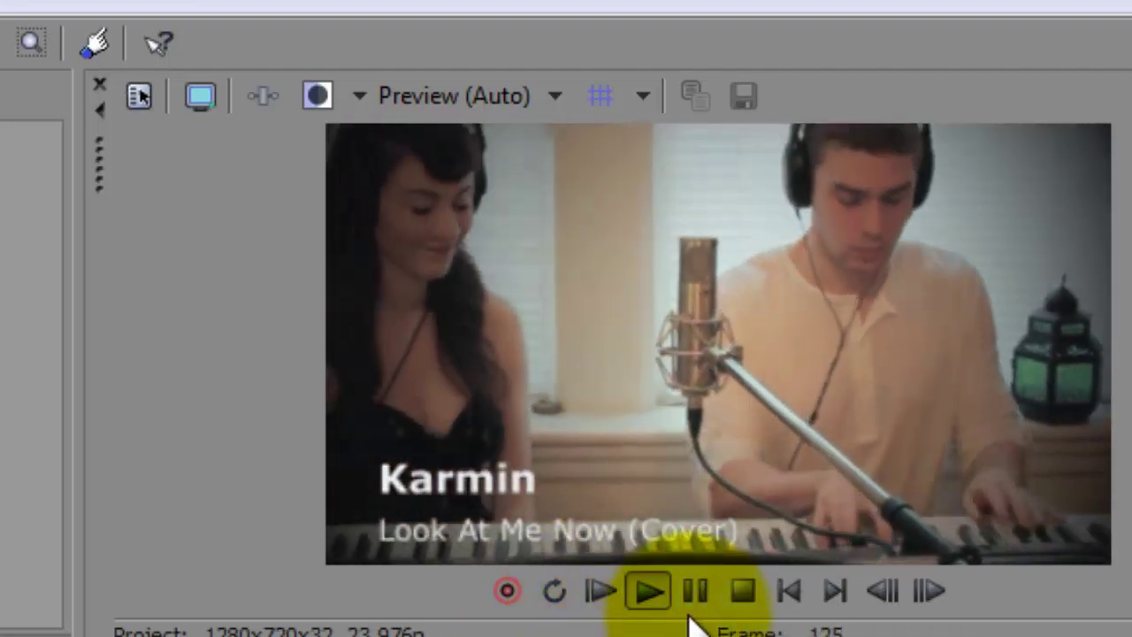
left_click(693, 598)
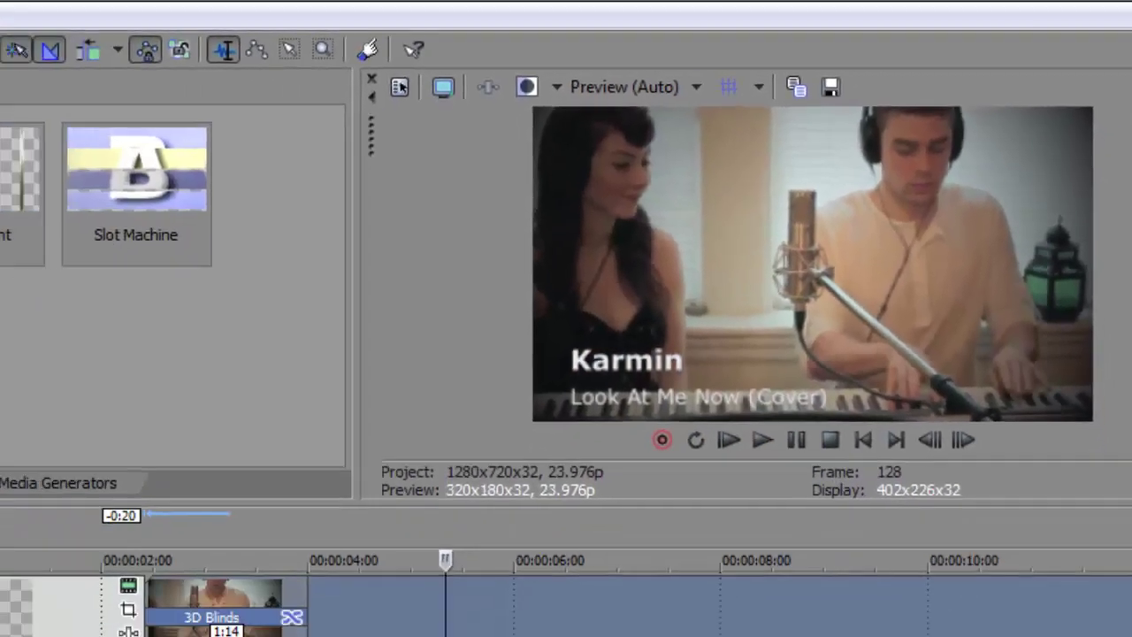
Replace the 3D Blinds transition with the Top-Left, Medium Loop preset of Page Loop, keep its default settings, and play it from the start
left_click(202, 354)
left_click(57, 198)
left_click(39, 230)
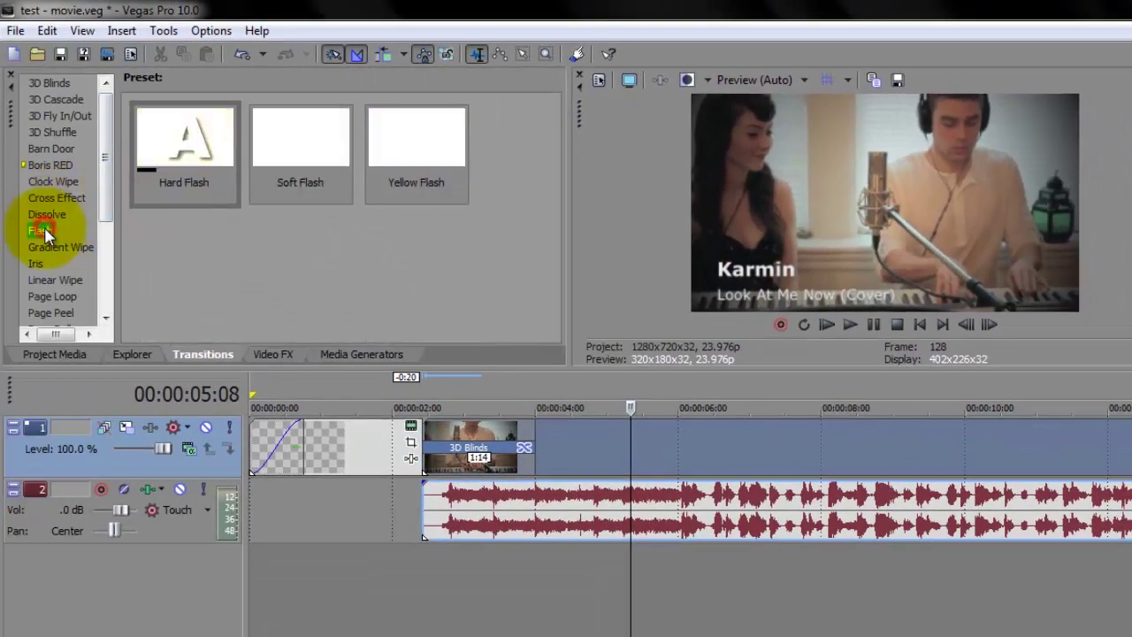
left_click(37, 262)
left_click(46, 295)
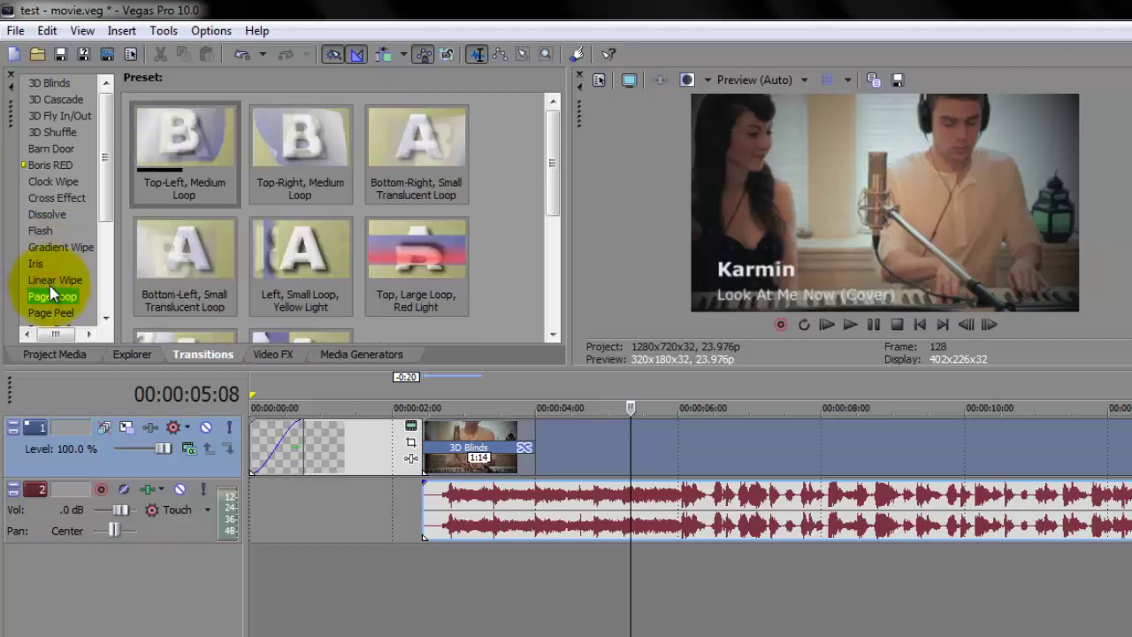
left_click_drag(192, 151, 486, 432)
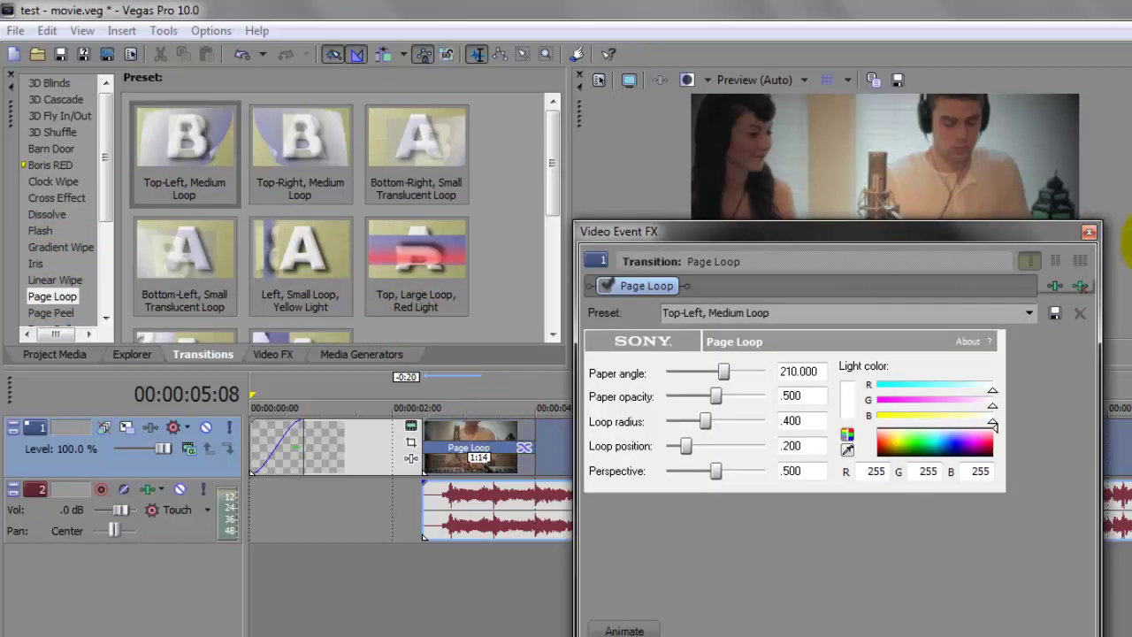
left_click(1088, 233)
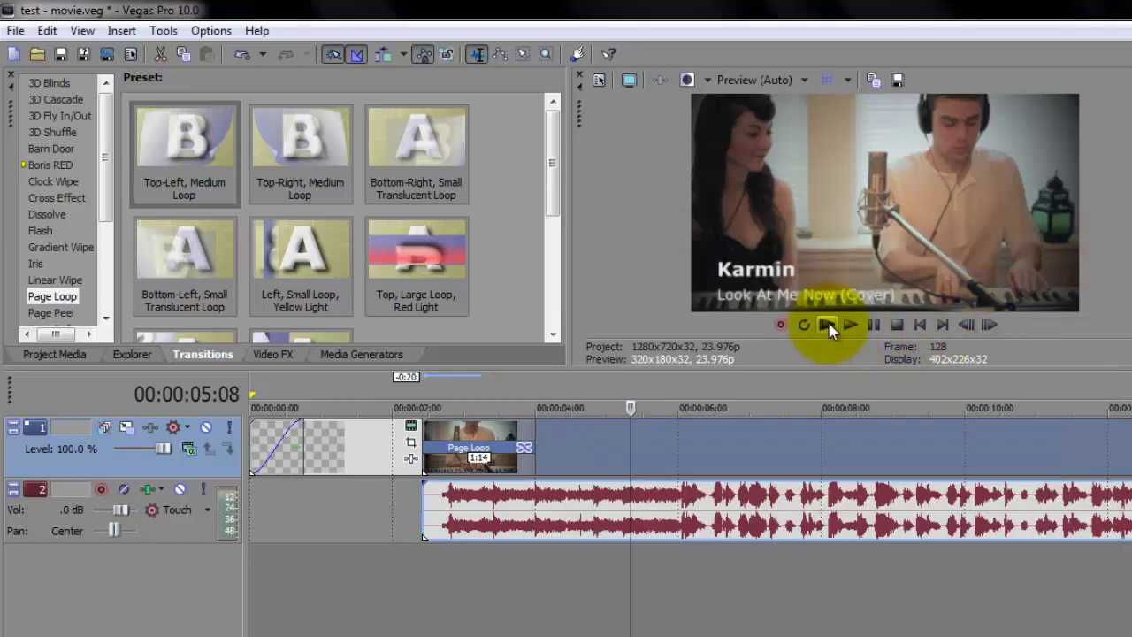
left_click(828, 326)
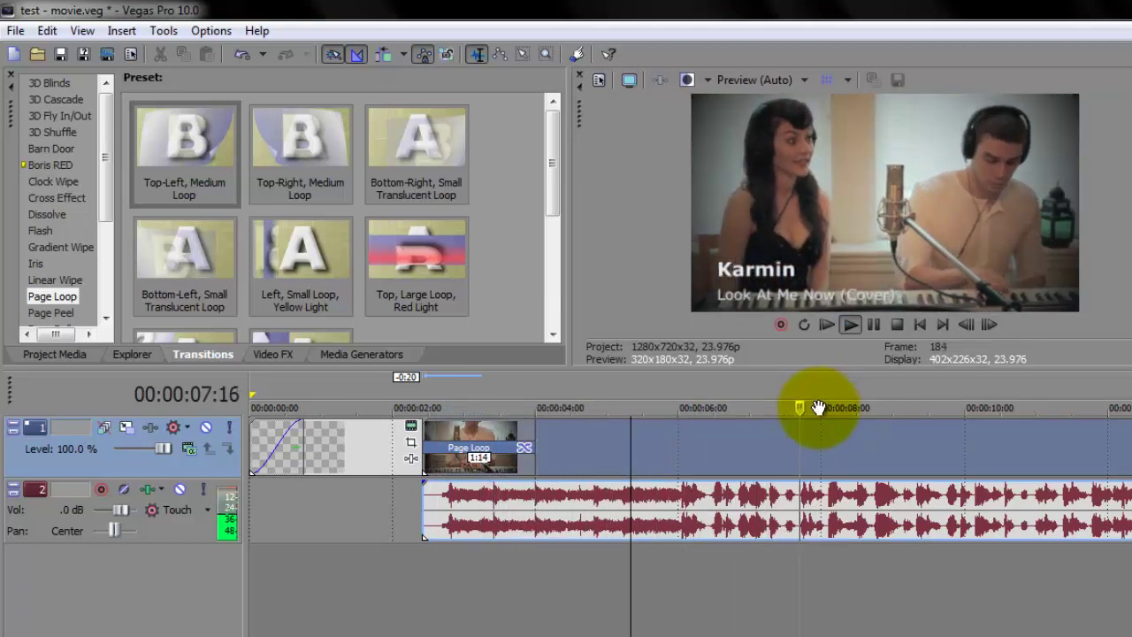
left_click(875, 327)
Split the video clip and its audio at 00:00:08:00 and delete everything after the cut
left_click(727, 458)
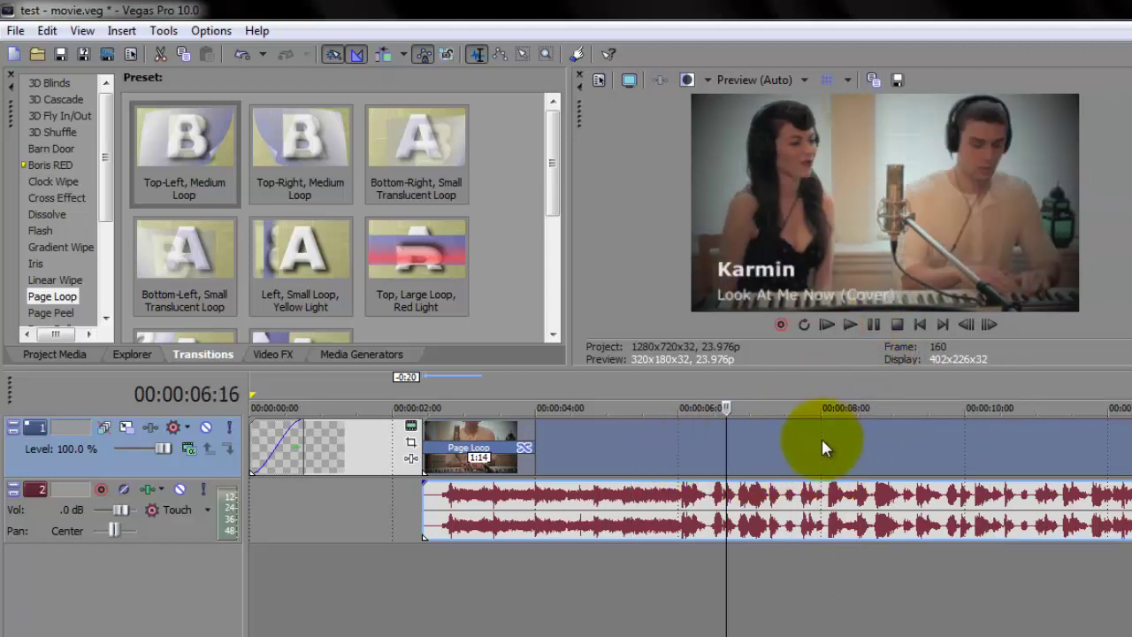
left_click(821, 454)
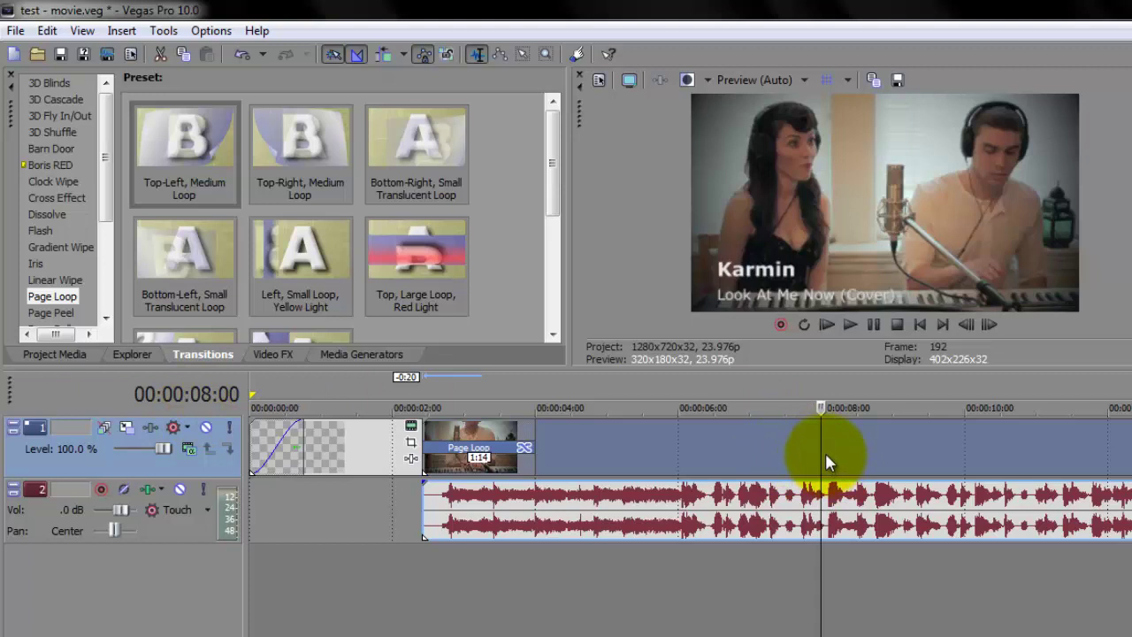
key("s")
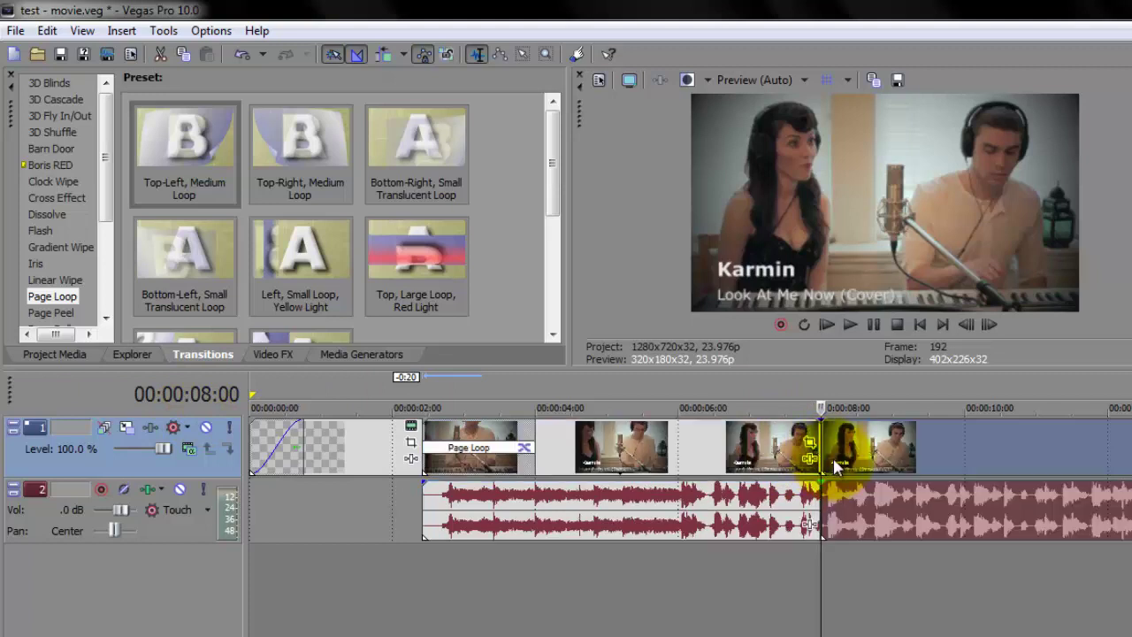
key("Delete")
left_click(749, 458)
left_click(750, 458)
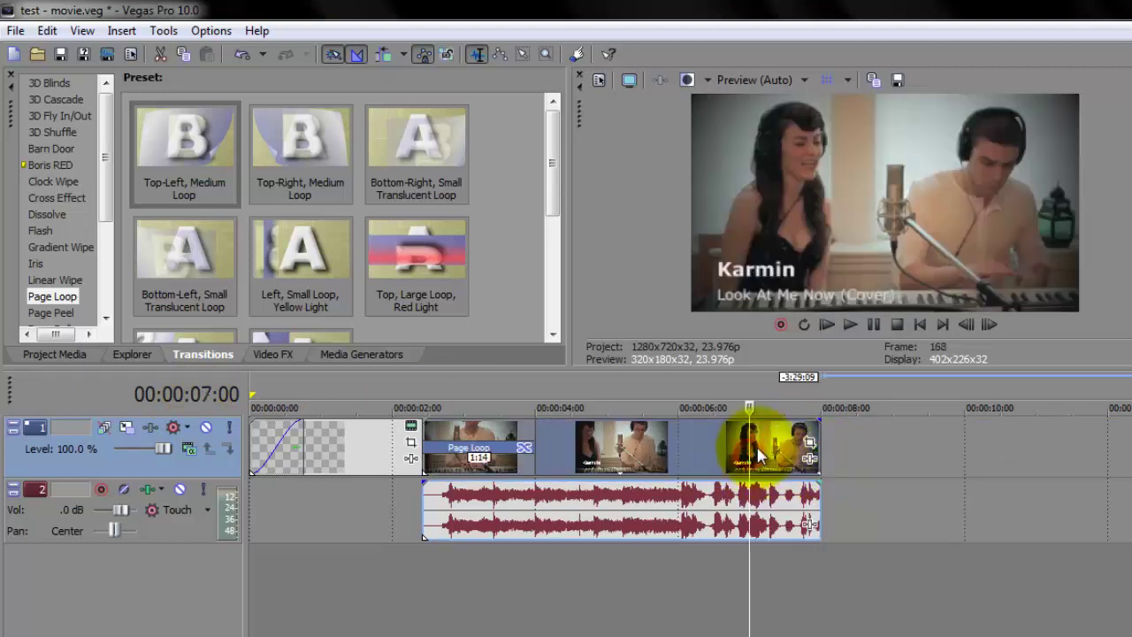
Add pic.jpg from the Vegas Pro10 folder after the trimmed video clip and overlap the two by 21 frames
key("alt+Tab")
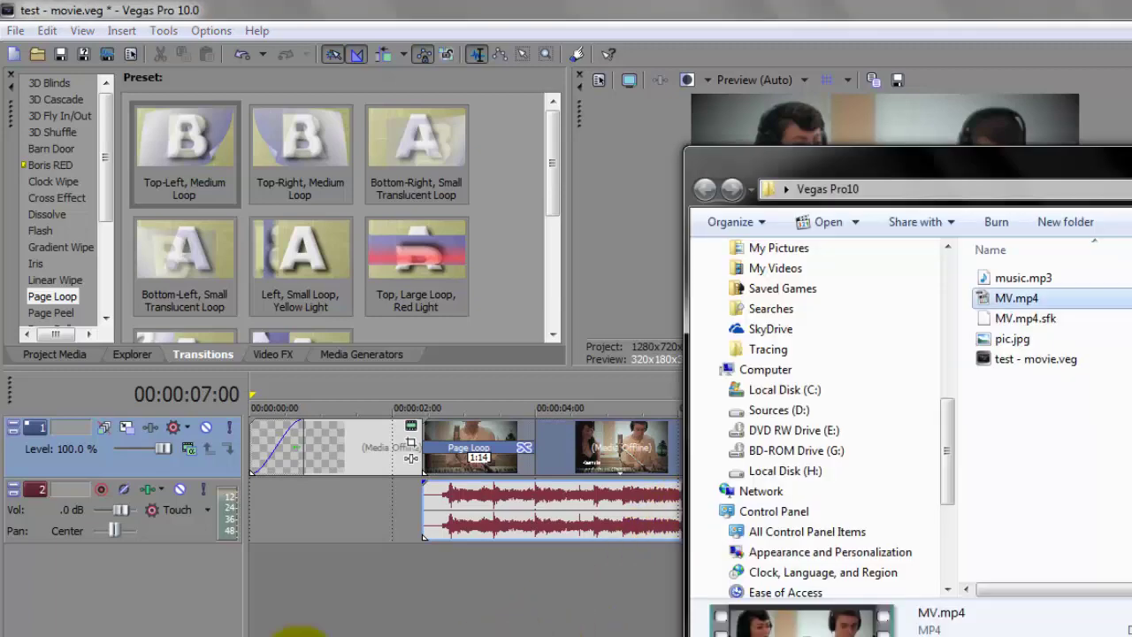
left_click_drag(1099, 177, 385, 177)
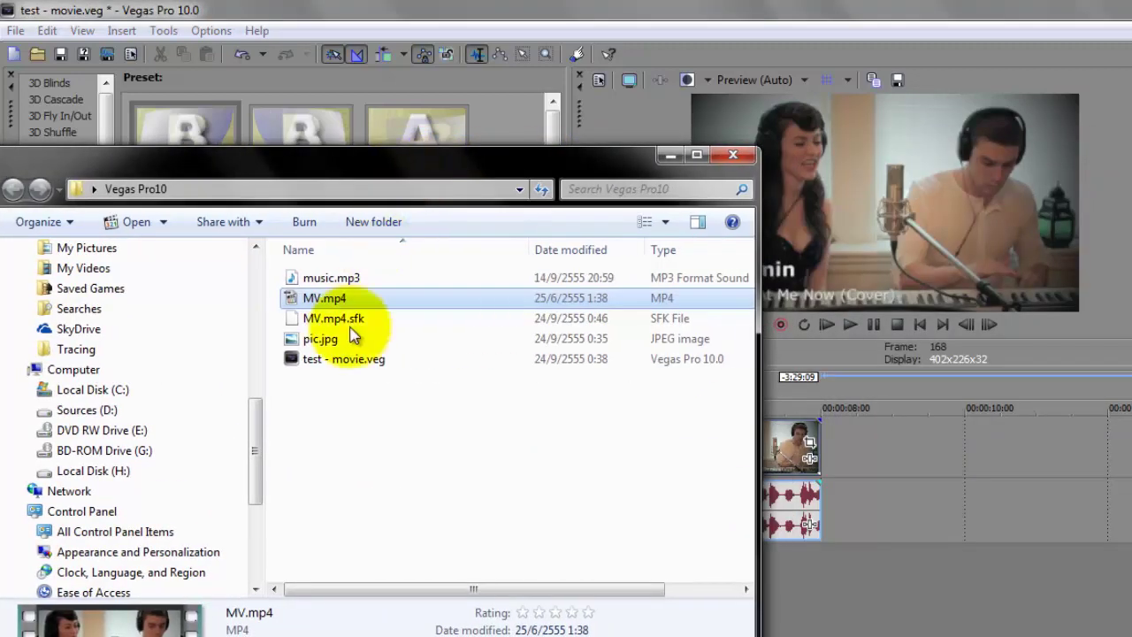
left_click(325, 346)
mouse_move(318, 343)
left_mouse_down()
mouse_move(846, 437)
mouse_move(818, 468)
mouse_move(829, 454)
mouse_move(853, 464)
left_mouse_up()
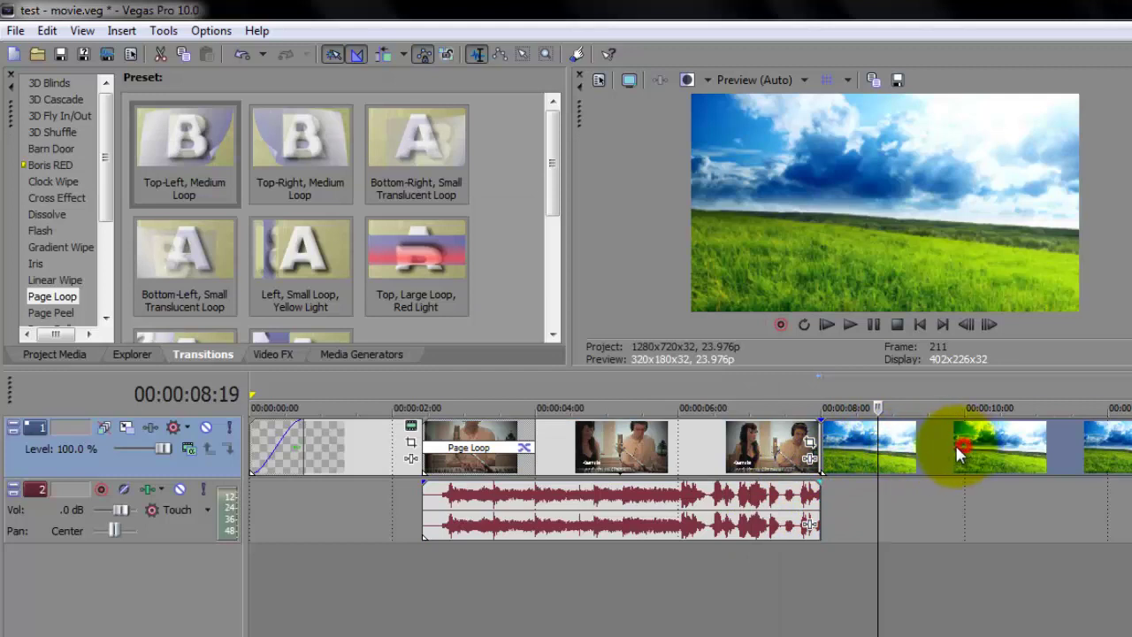
left_click_drag(957, 449, 899, 455)
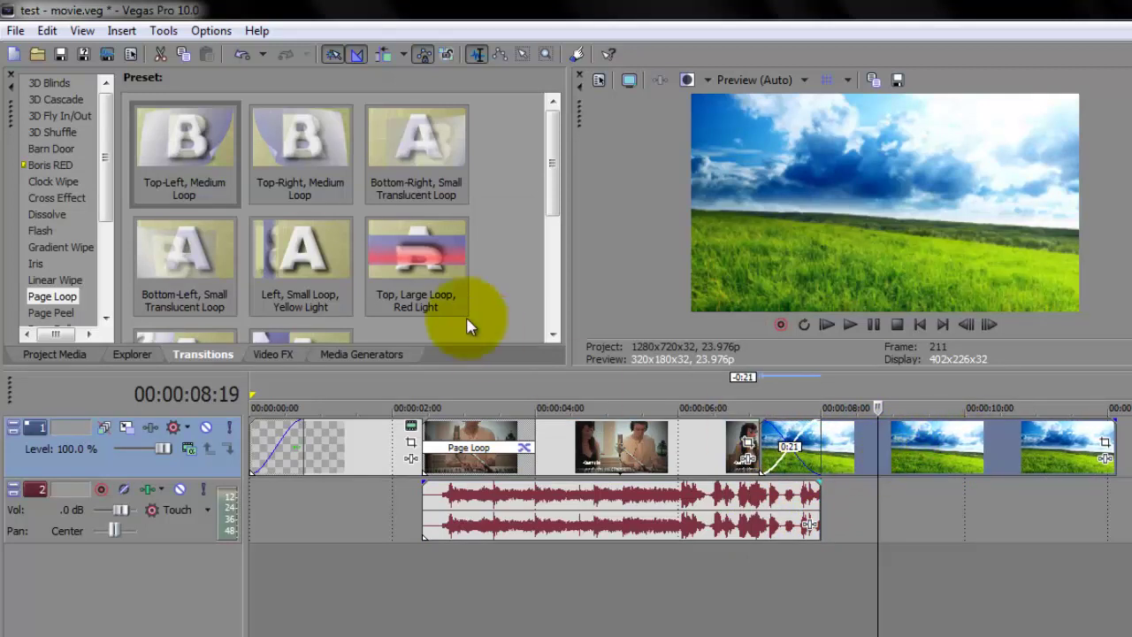
Examine the presets of the Flash, Split, Squeeze, Swap, Venetian Blinds, Zoom and Slide transitions
left_click(47, 232)
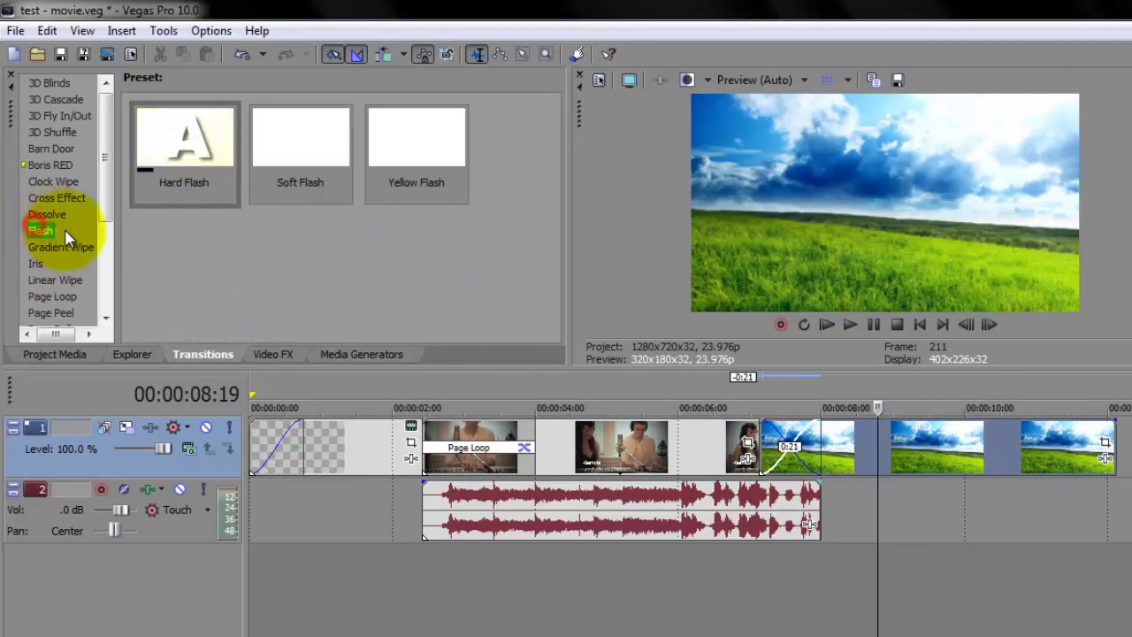
scroll(68, 245, "down", 3)
left_click(50, 263)
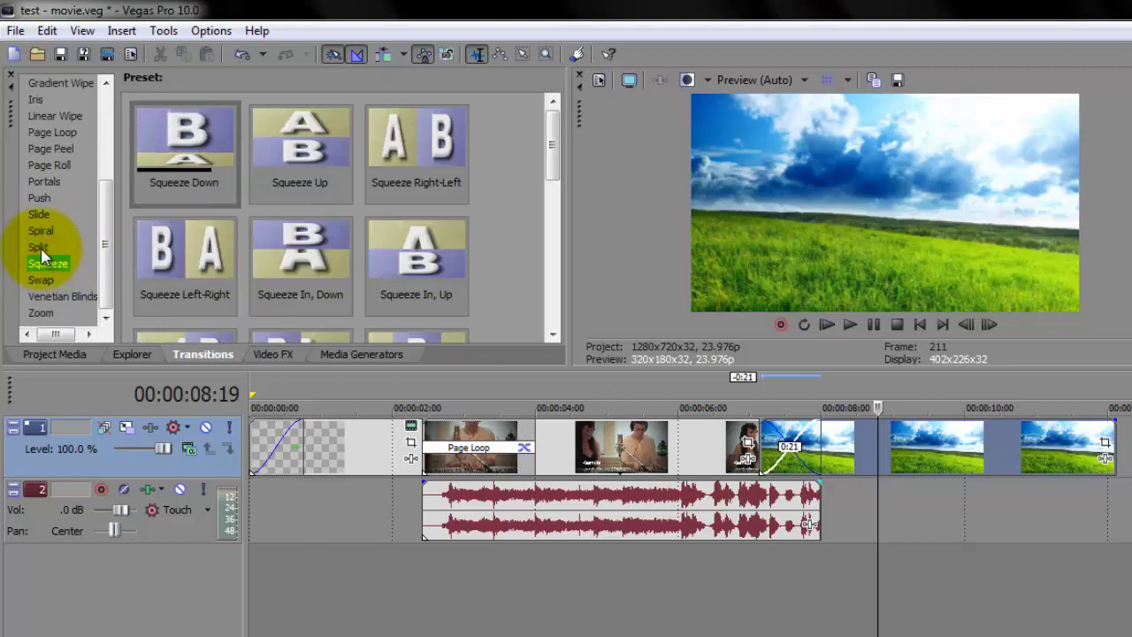
left_click(40, 248)
left_click(44, 268)
left_click(42, 281)
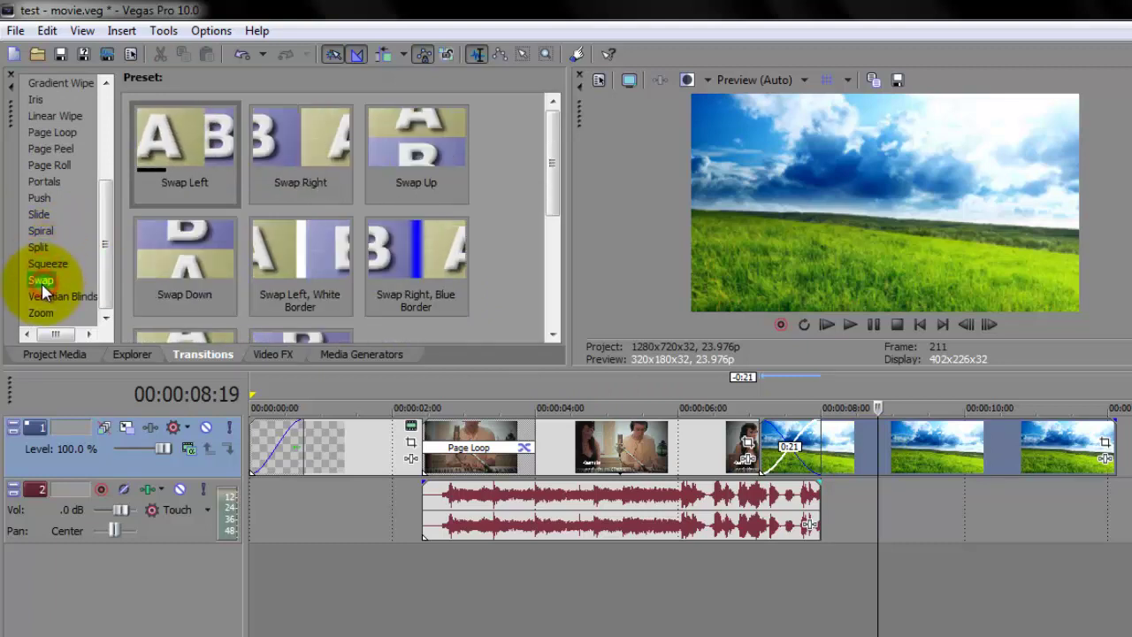
left_click(74, 298)
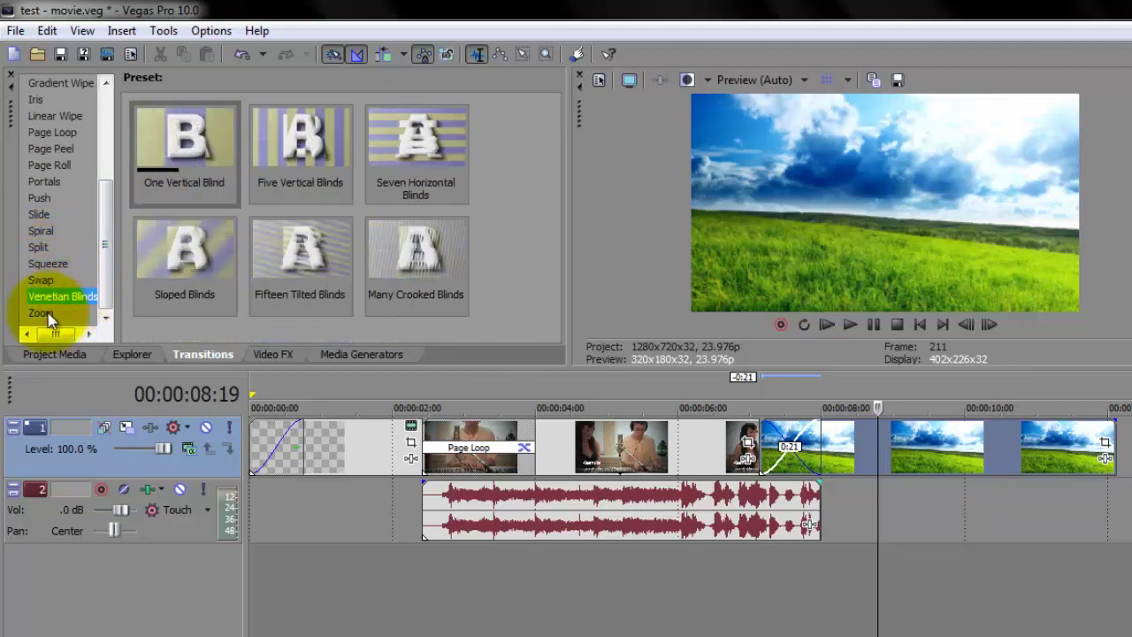
left_click(41, 313)
left_click(46, 262)
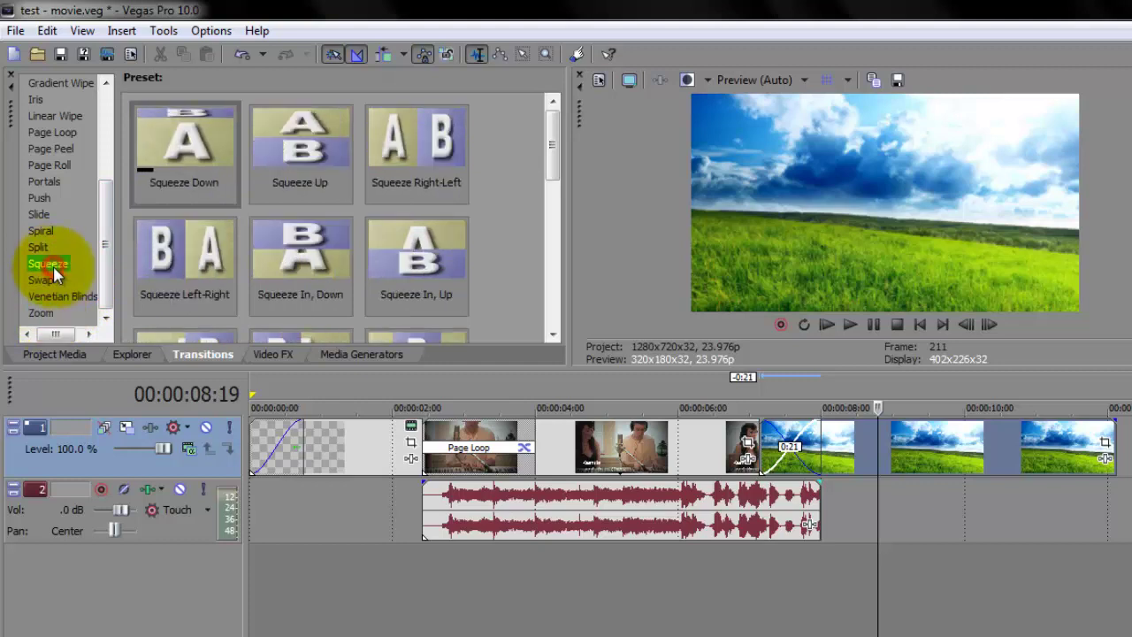
left_click(39, 214)
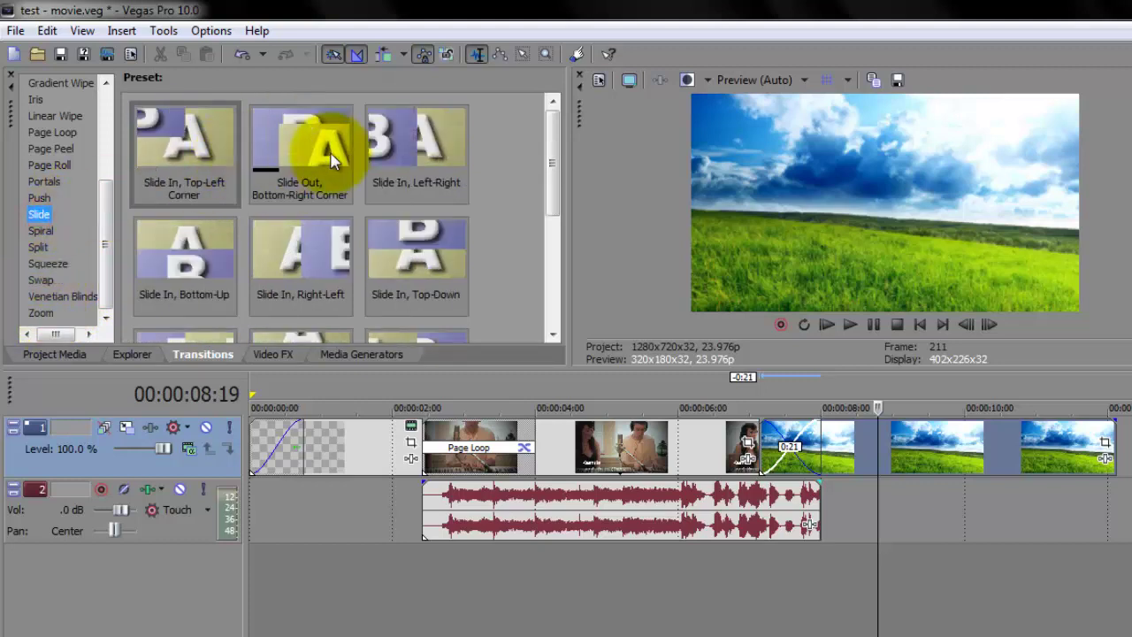
Apply the Mondrian preset of the Portals transition to the overlap between the video clip and the picture, and preview it
left_click(44, 181)
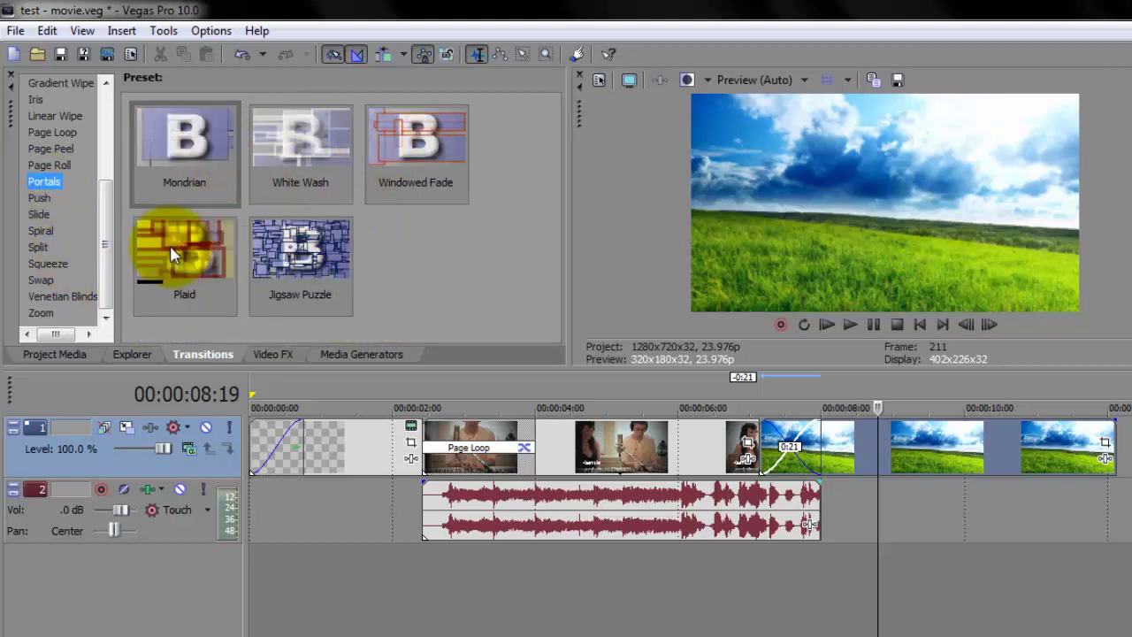
left_click_drag(221, 161, 792, 437)
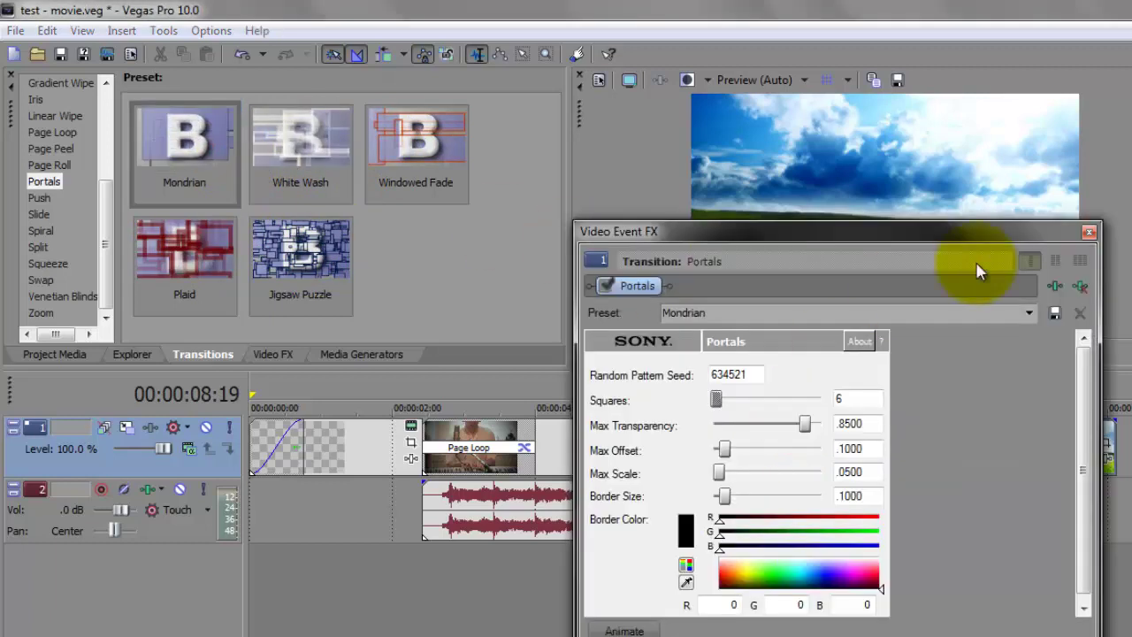
left_click(1086, 233)
left_click(712, 446)
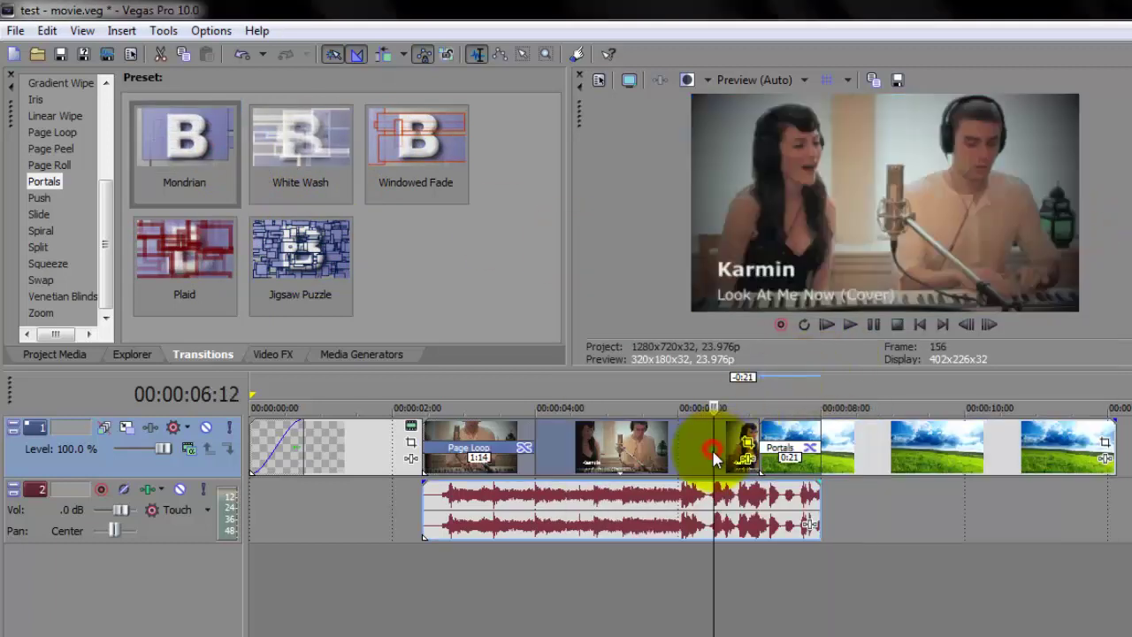
left_click(852, 326)
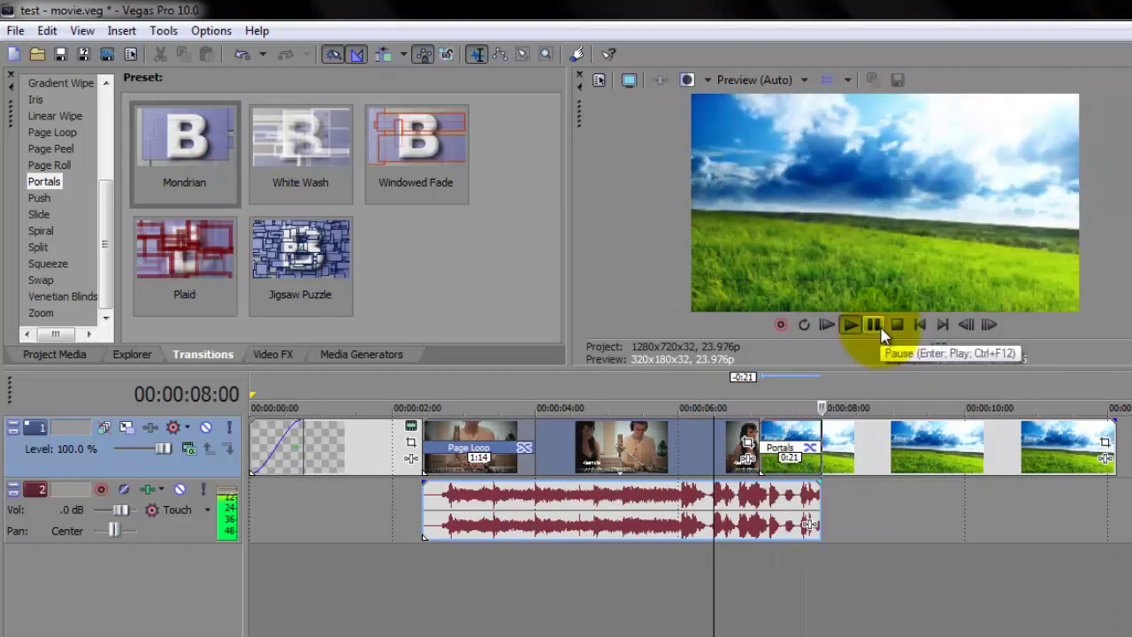
left_click(873, 325)
Move the picture 18 frames earlier to lengthen its transition to 1 second 15 frames, and play it back
left_click_drag(972, 434, 893, 466)
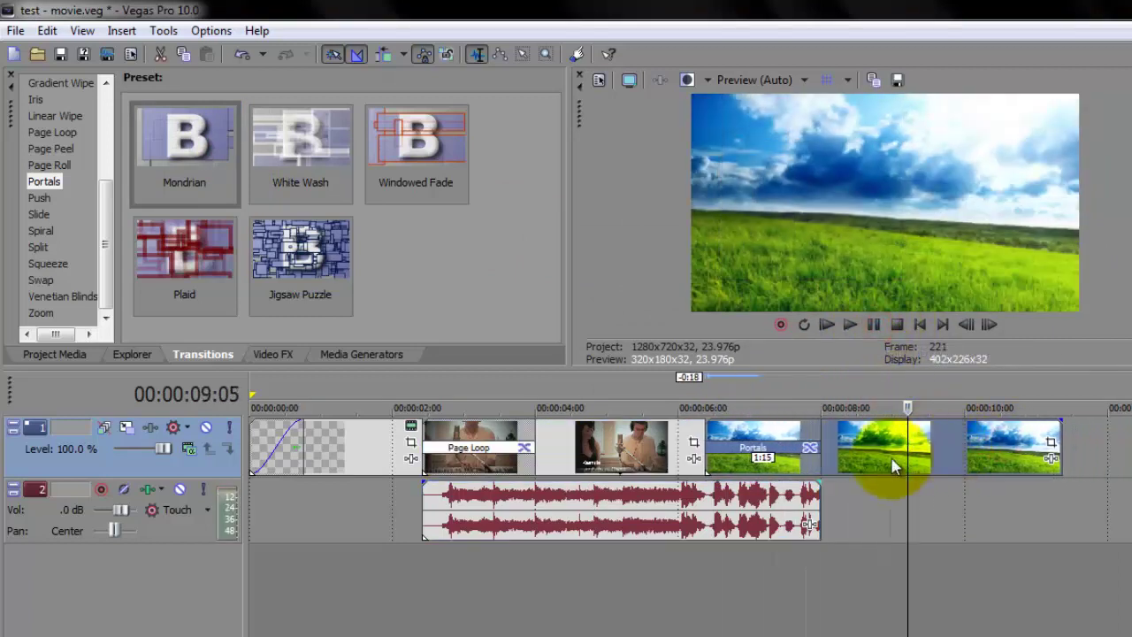
left_click(641, 451)
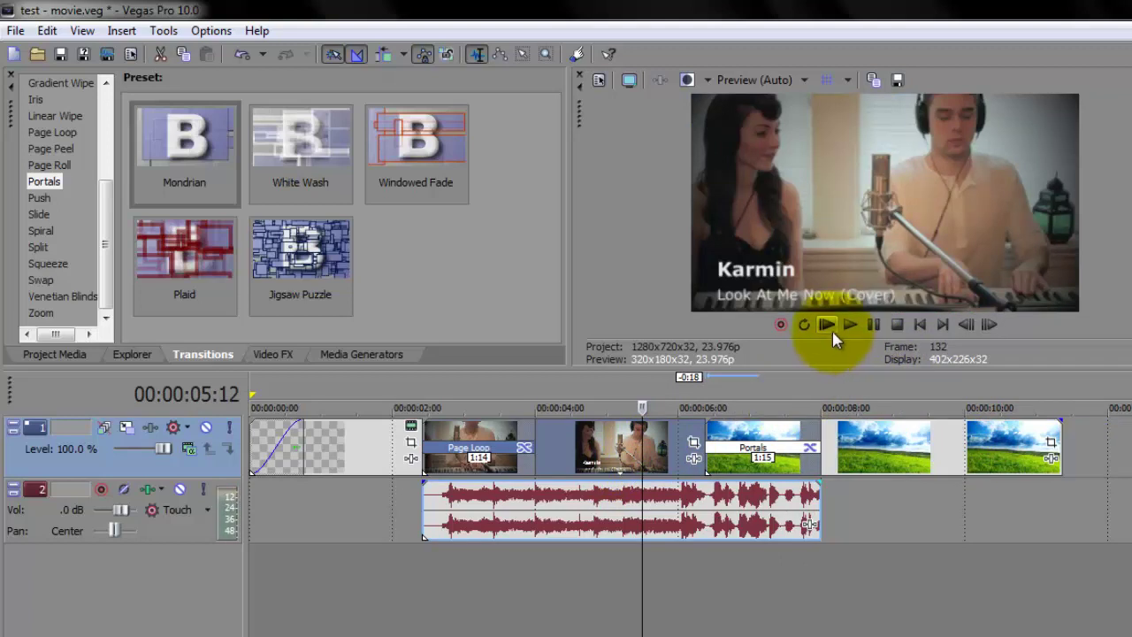
left_click(848, 326)
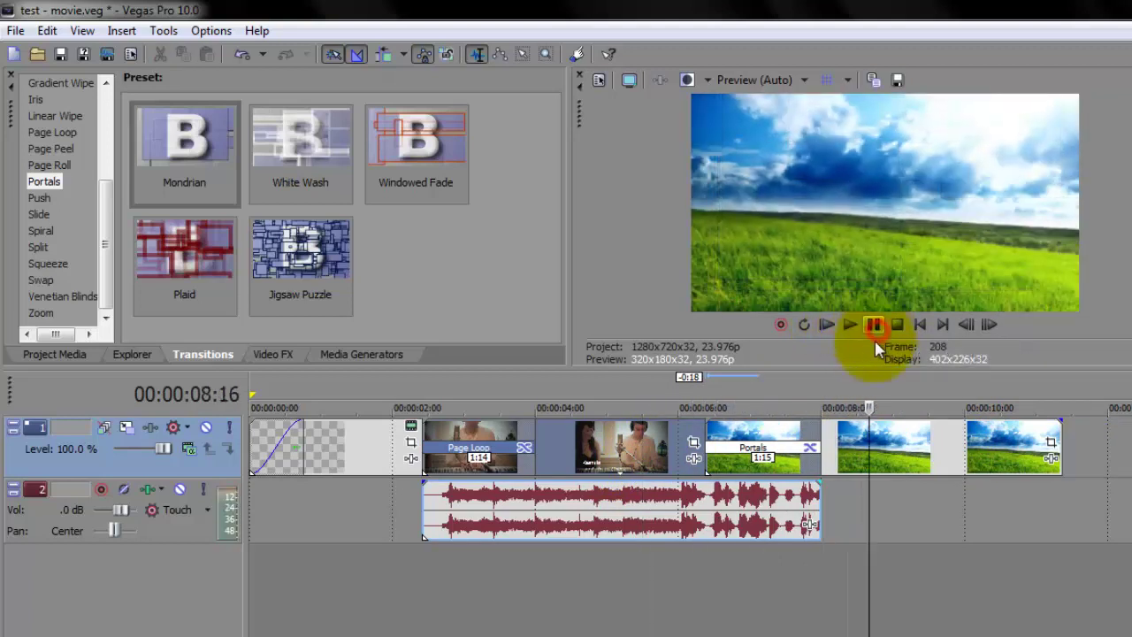
Replace the Portals transition with the Clockwise, Soft Edge preset of Clock Wipe and place the cursor at 00:00:05:12, ahead of the transition
left_click(53, 149)
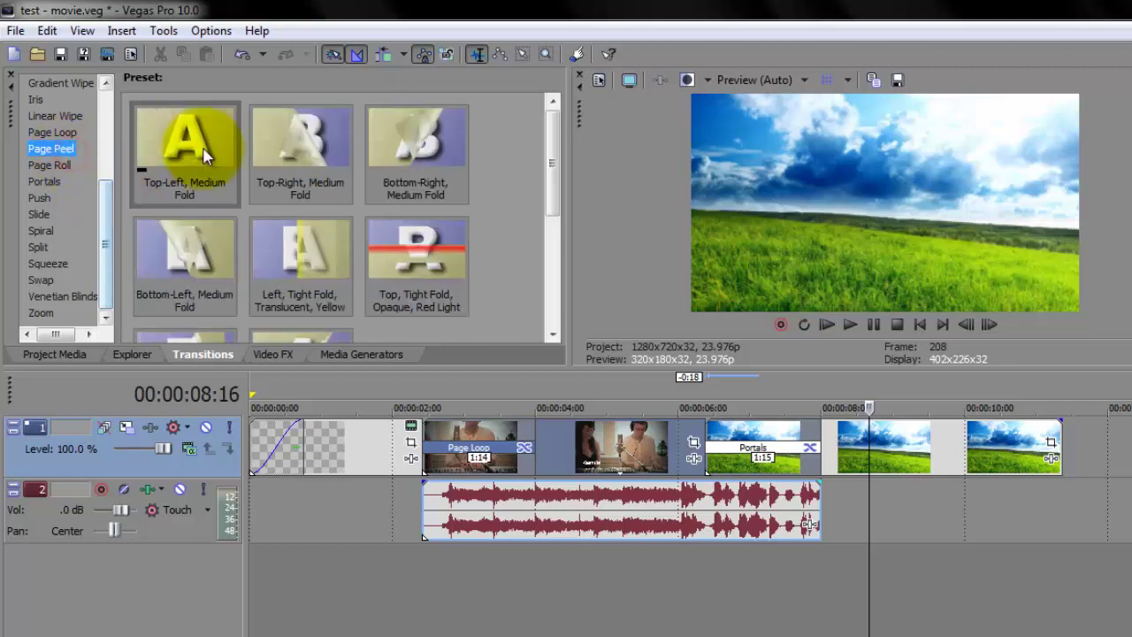
left_click_drag(111, 230, 114, 151)
left_click(62, 177)
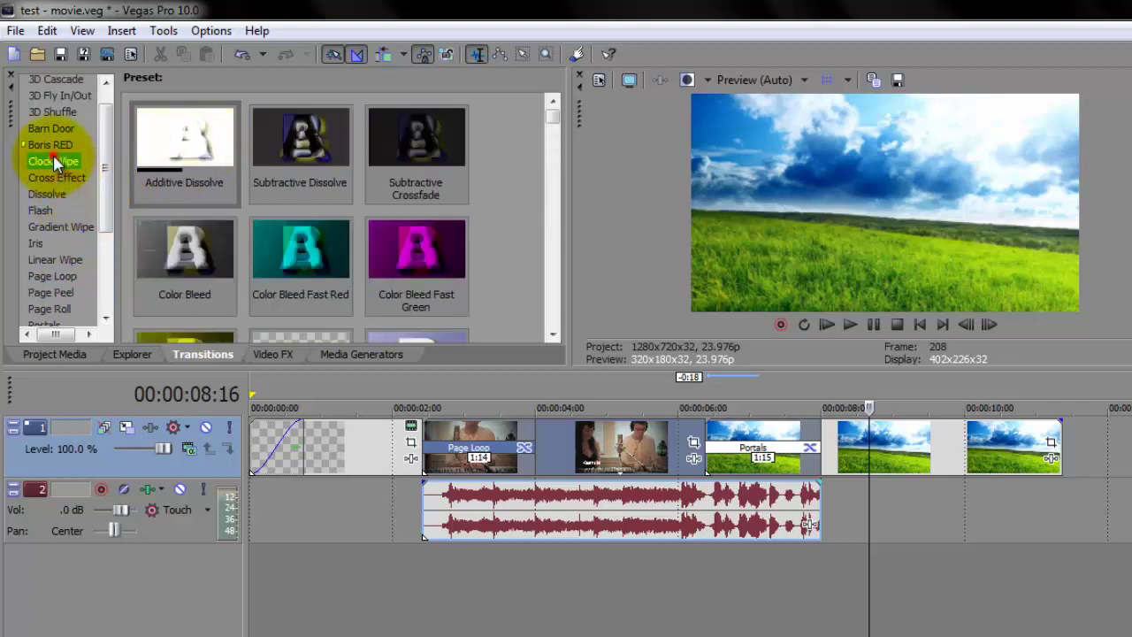
left_click(54, 159)
left_click_drag(186, 142, 753, 451)
left_click(1088, 233)
left_click(643, 440)
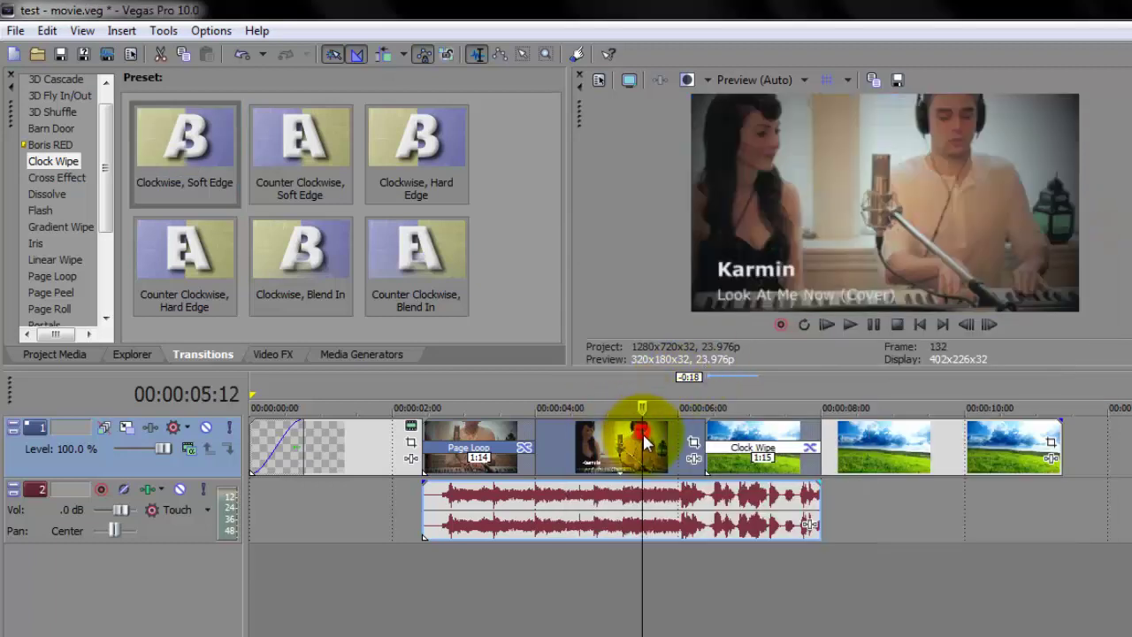
Play the Clock Wipe transition from 00:00:05:12 and look over the title, the video clip and the picture on the timeline
left_click(868, 332)
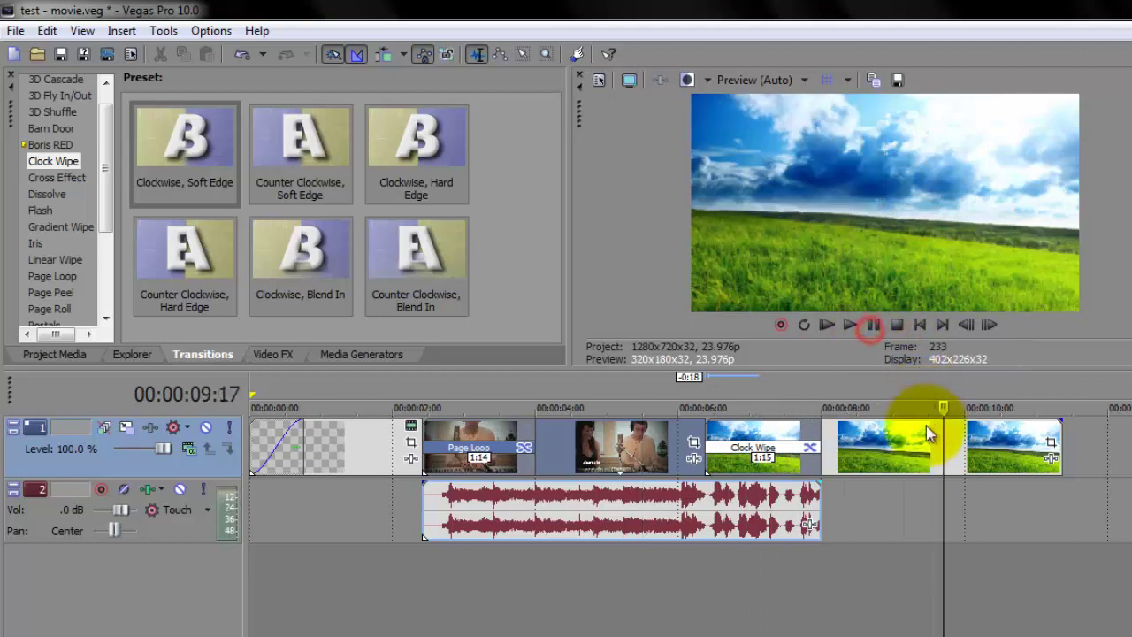
left_click(895, 515)
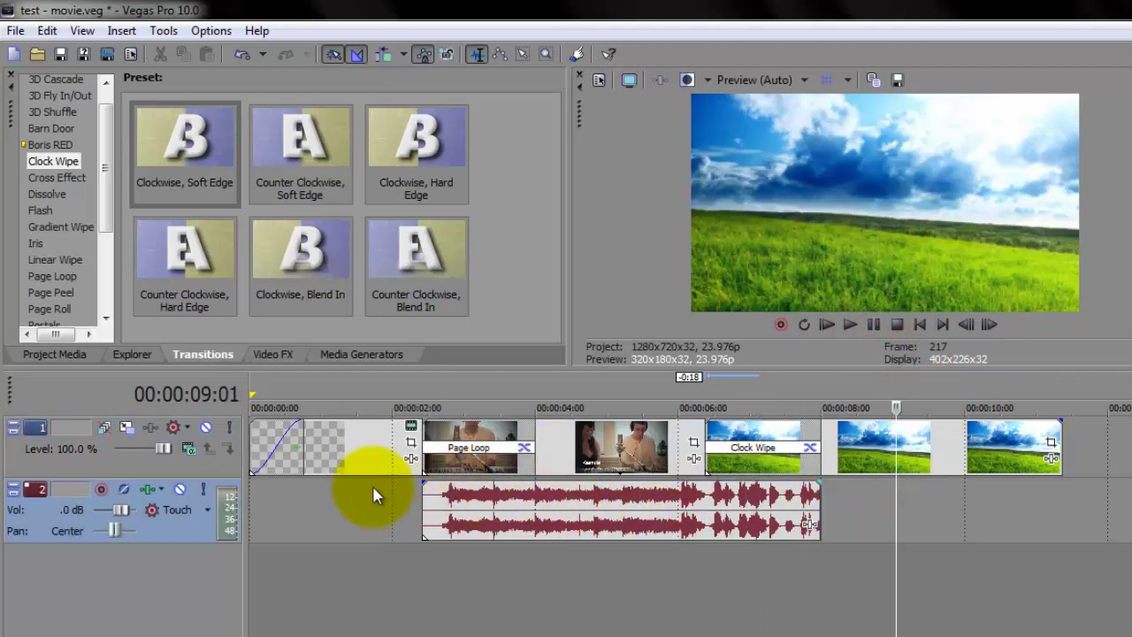
left_click(351, 493)
left_click(606, 450)
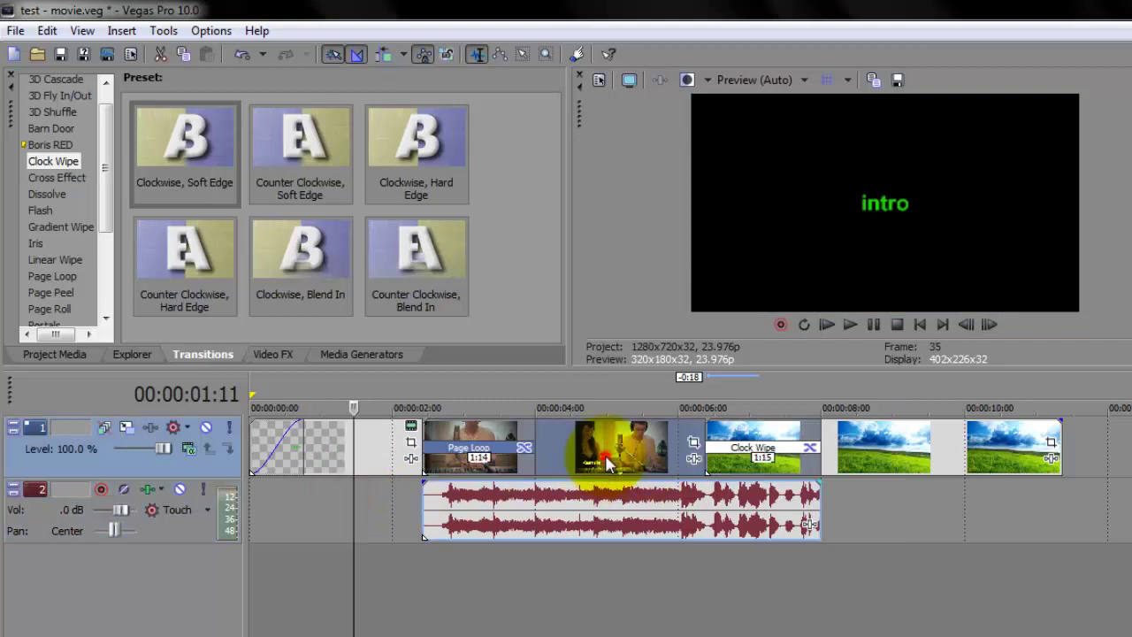
left_click(937, 461)
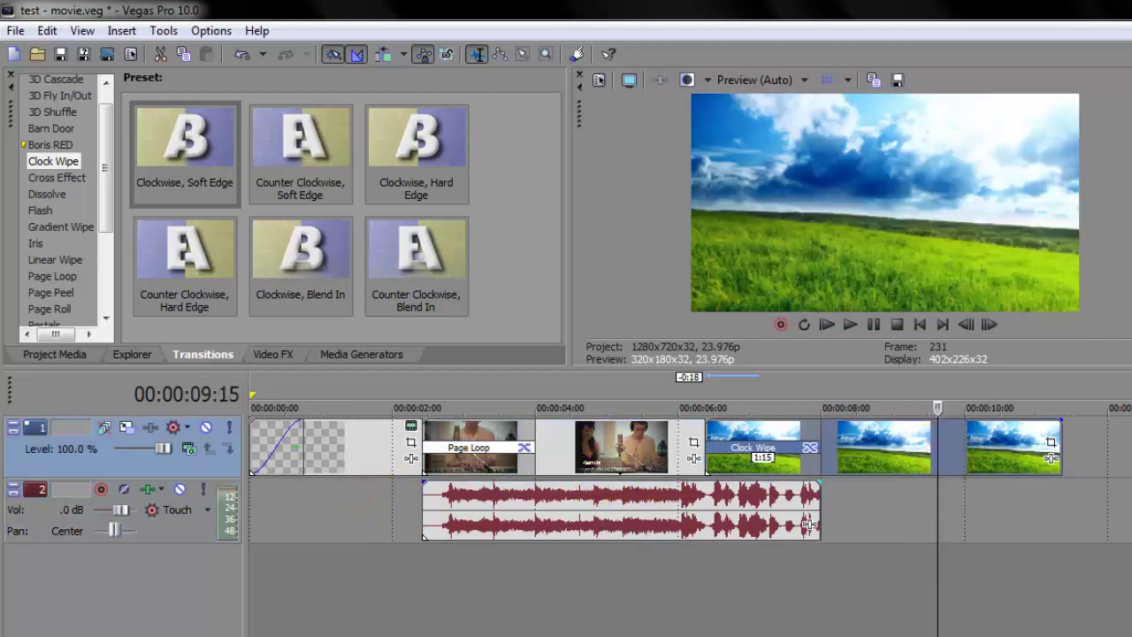
Add music.mp3 from the Vegas Pro10 folder to a new audio track at the start of the timeline
key("alt+Tab")
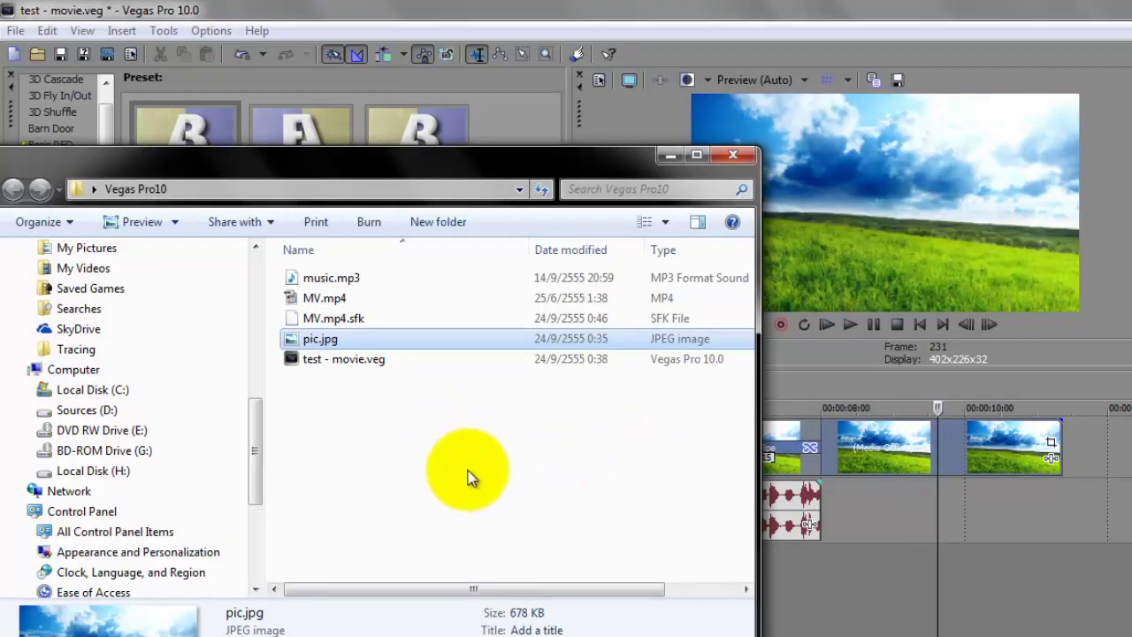
left_click_drag(453, 184, 1110, 173)
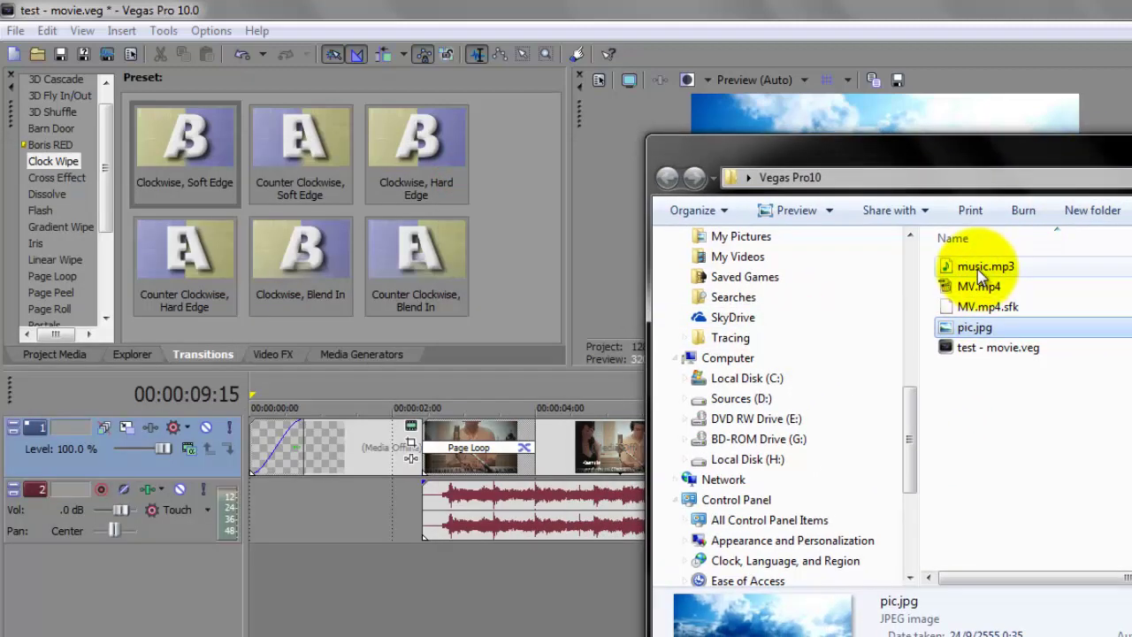
left_click_drag(977, 269, 247, 575)
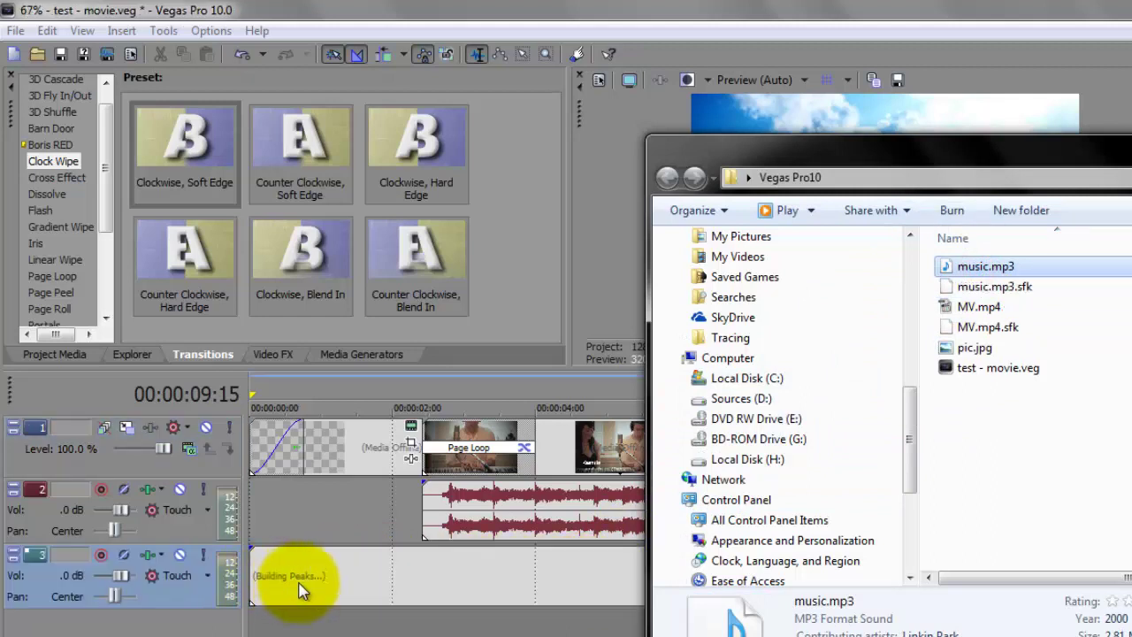
left_click(329, 579)
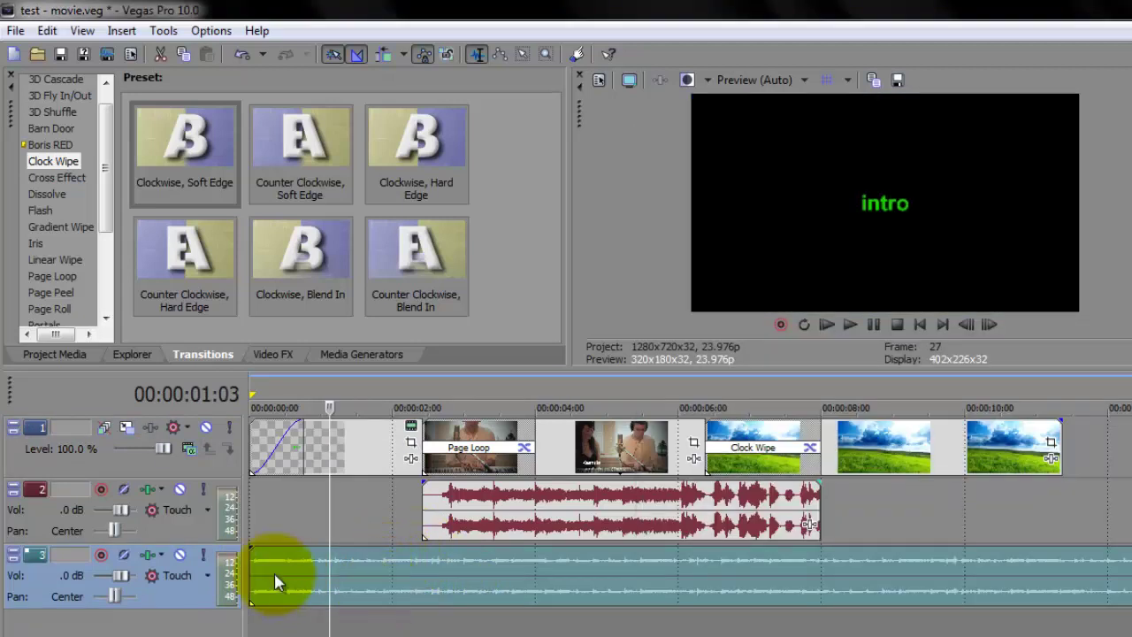
Compare the clip's audio with the music track by playing both together from 00:00:02:02
left_click(190, 531)
left_click(562, 531)
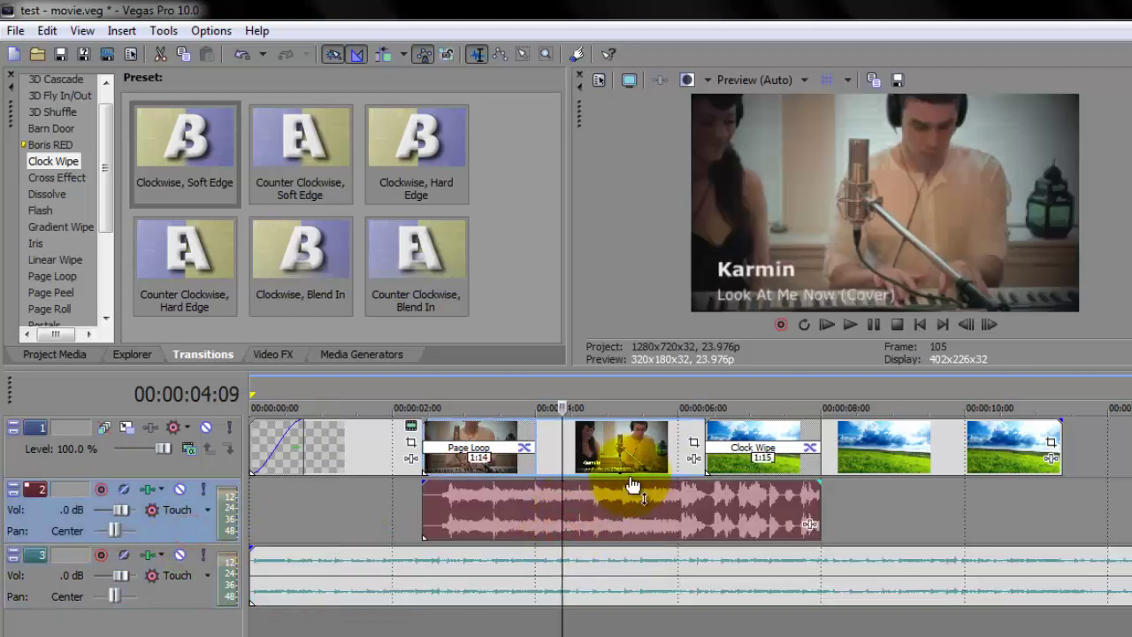
left_click(432, 602)
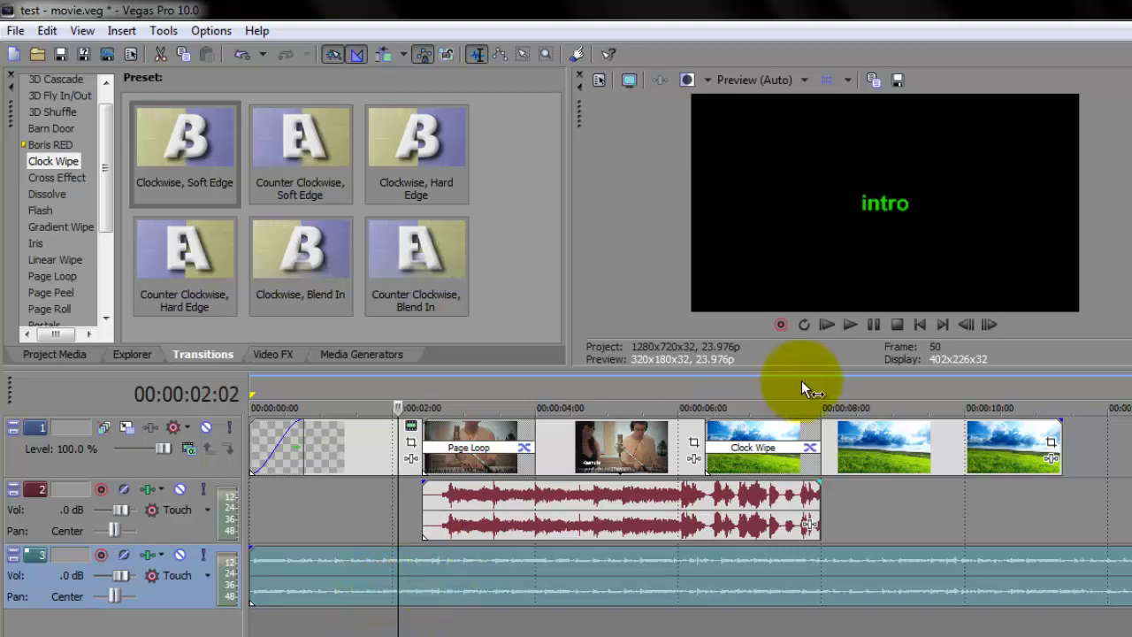
left_click(871, 329)
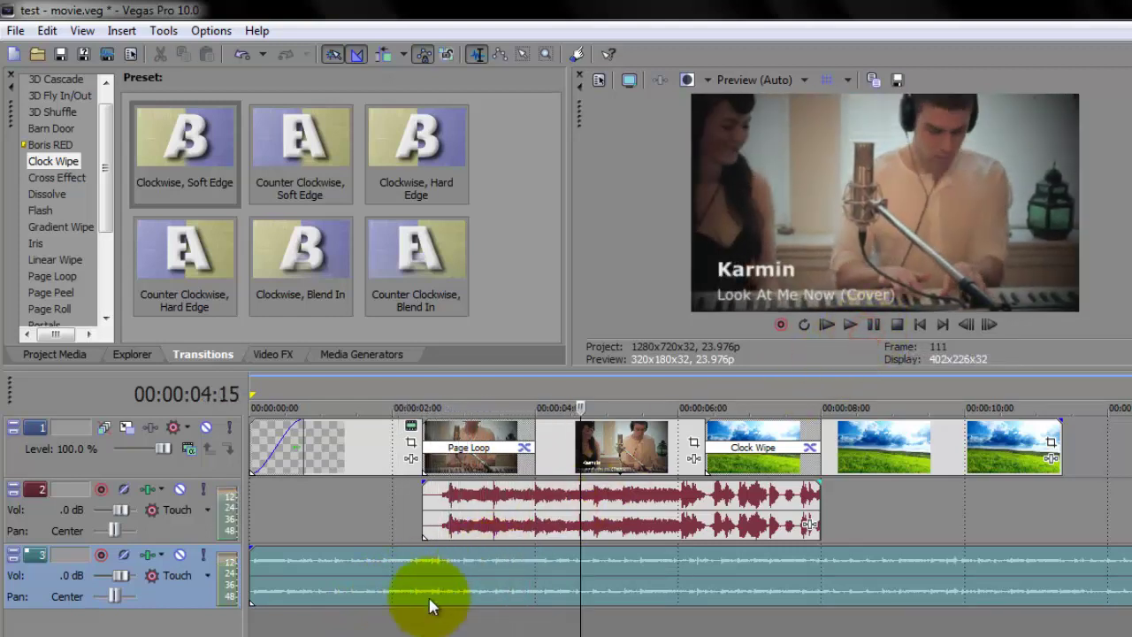
Inspect where the two audio tracks overlap, stepping the cursor to the start of the clip's audio at 00:00:02:10
left_click(380, 588)
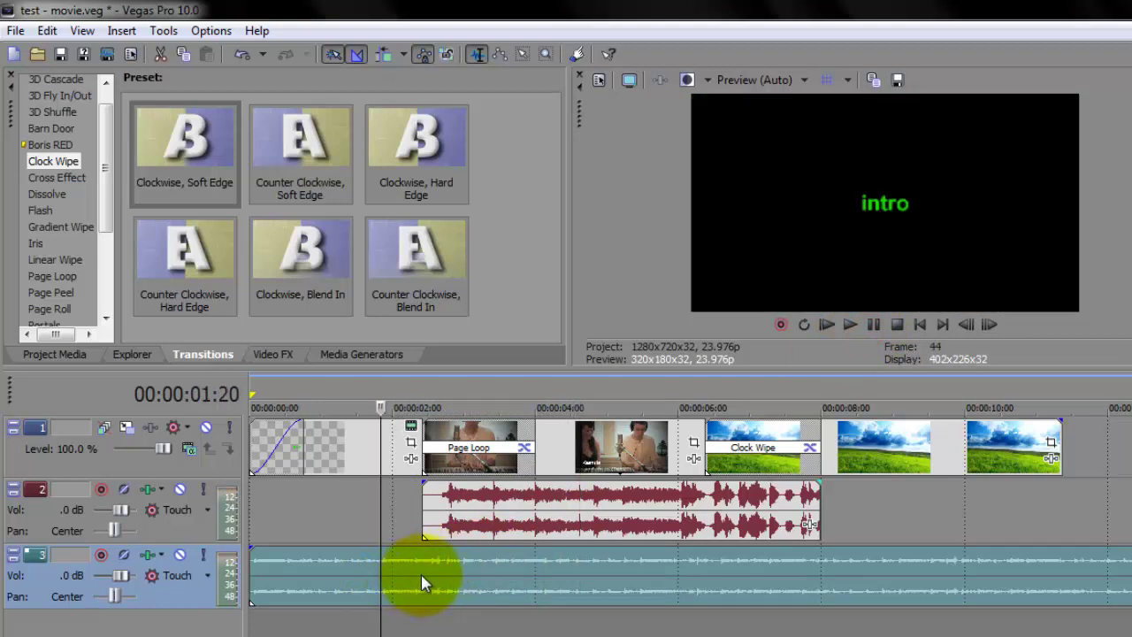
left_click(532, 518)
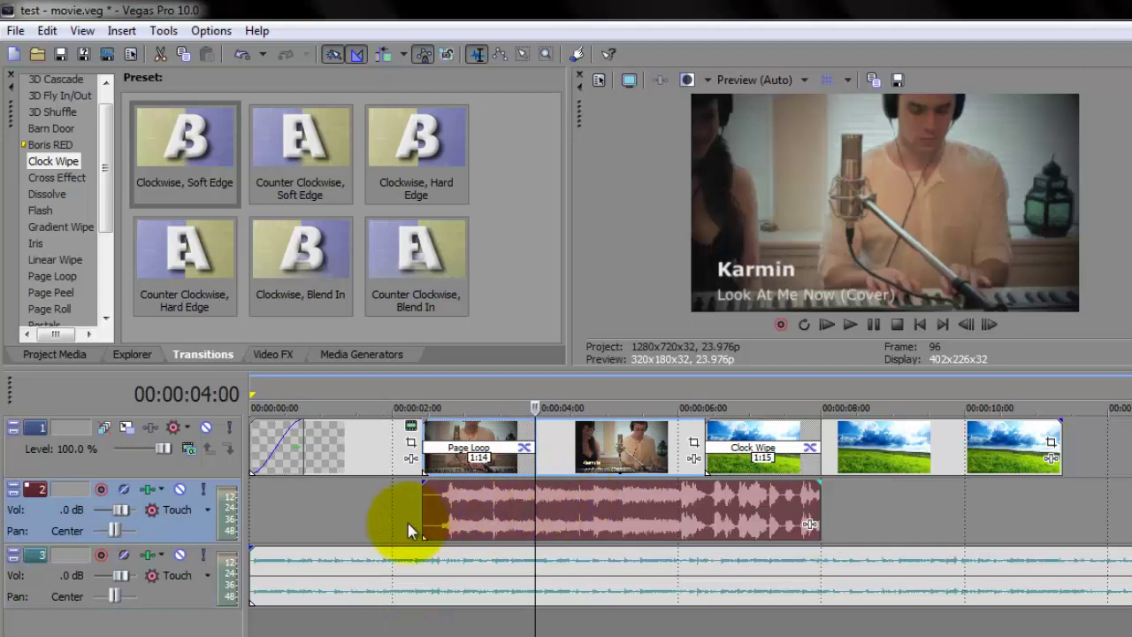
left_click(415, 582)
left_click(414, 581)
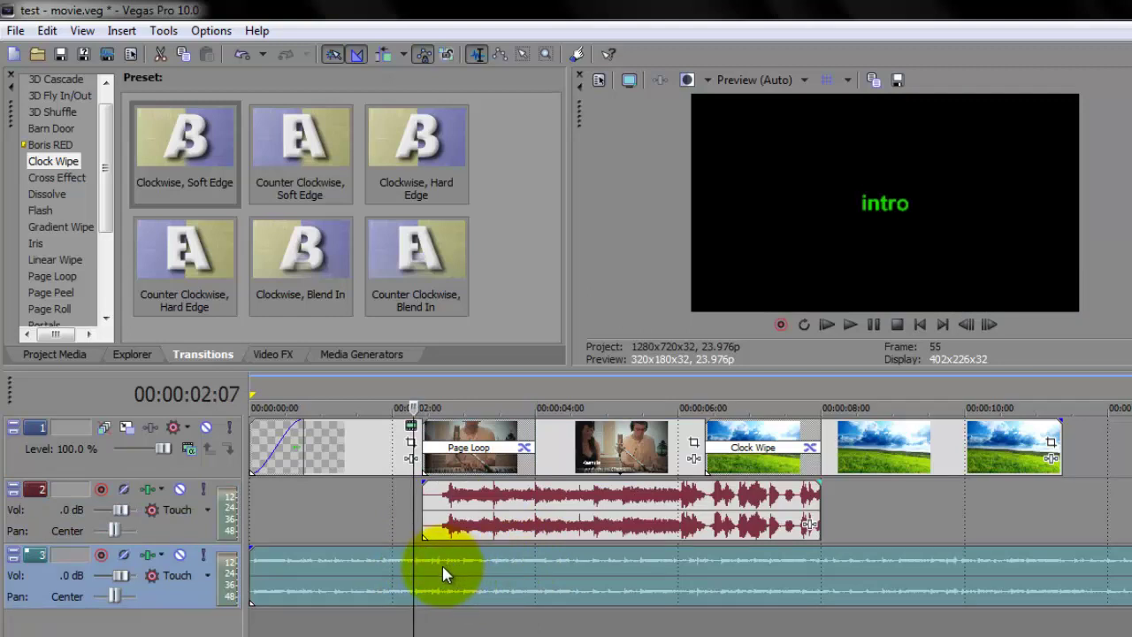
key("Right")
key("Right")
key("Right")
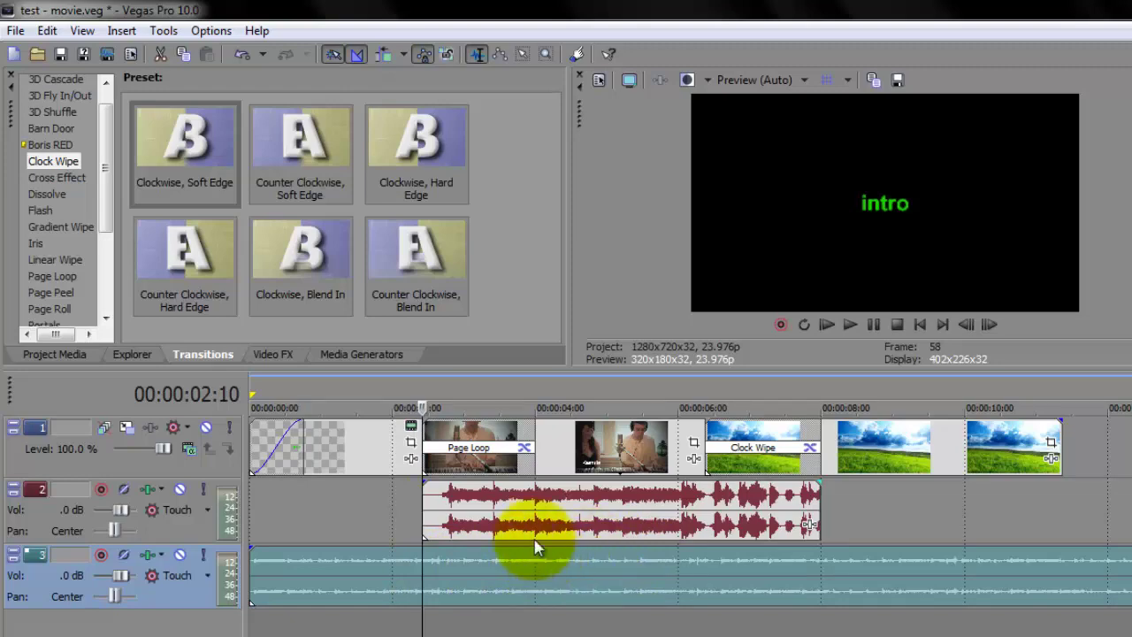
Set the volume of the clip's audio track to -25.6 dB and play the mix with the music
left_click(520, 522)
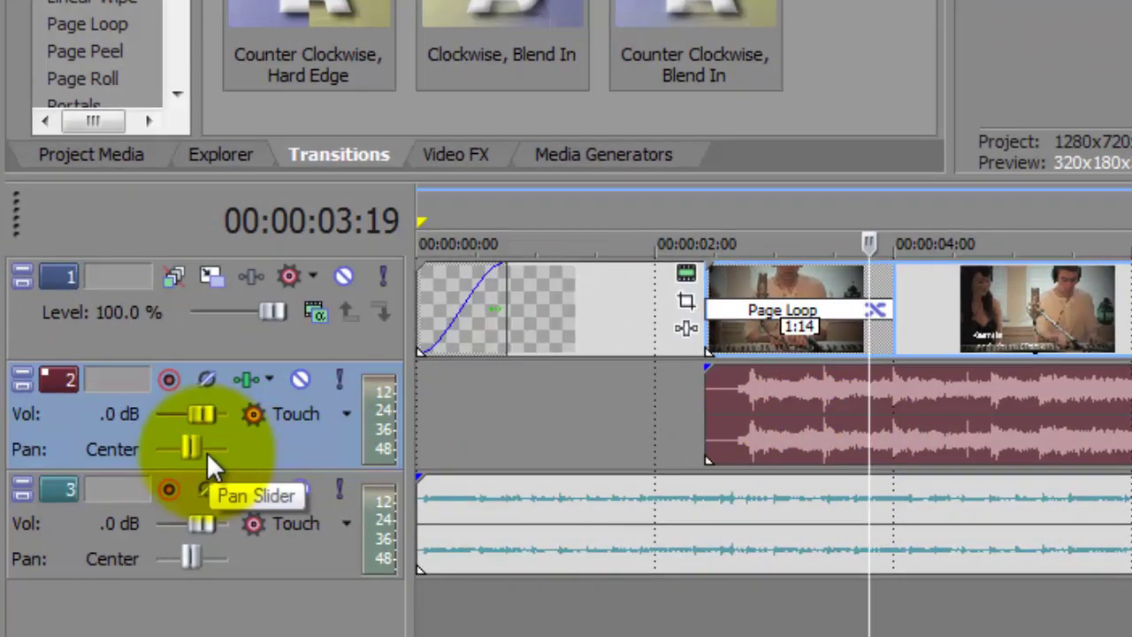
left_click_drag(200, 416, 178, 418)
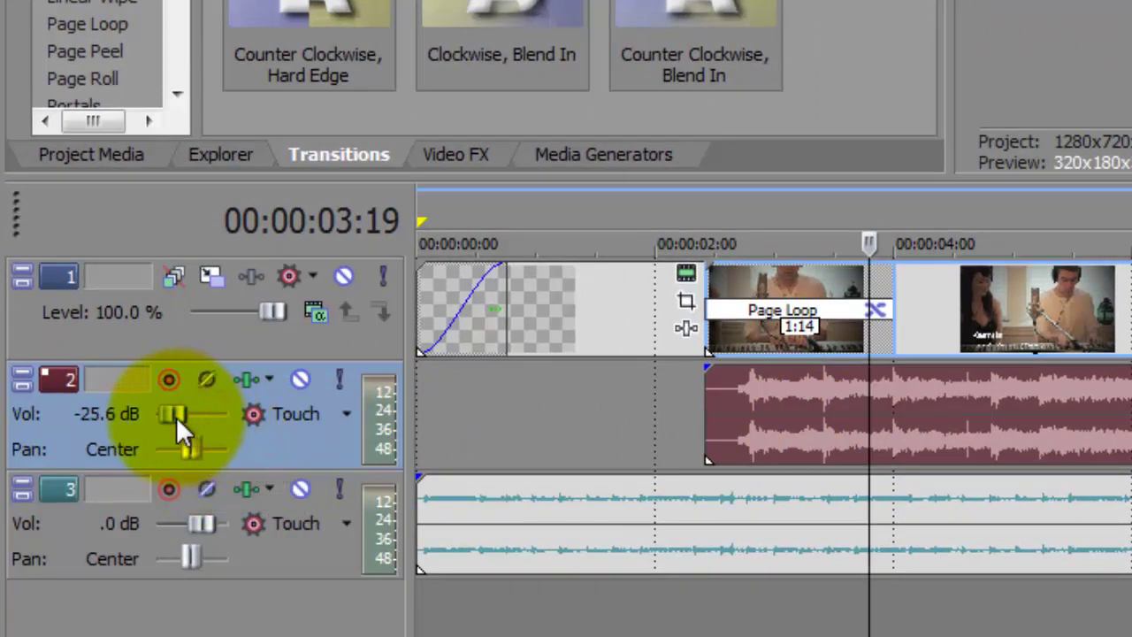
left_click(651, 433)
key("shift+space")
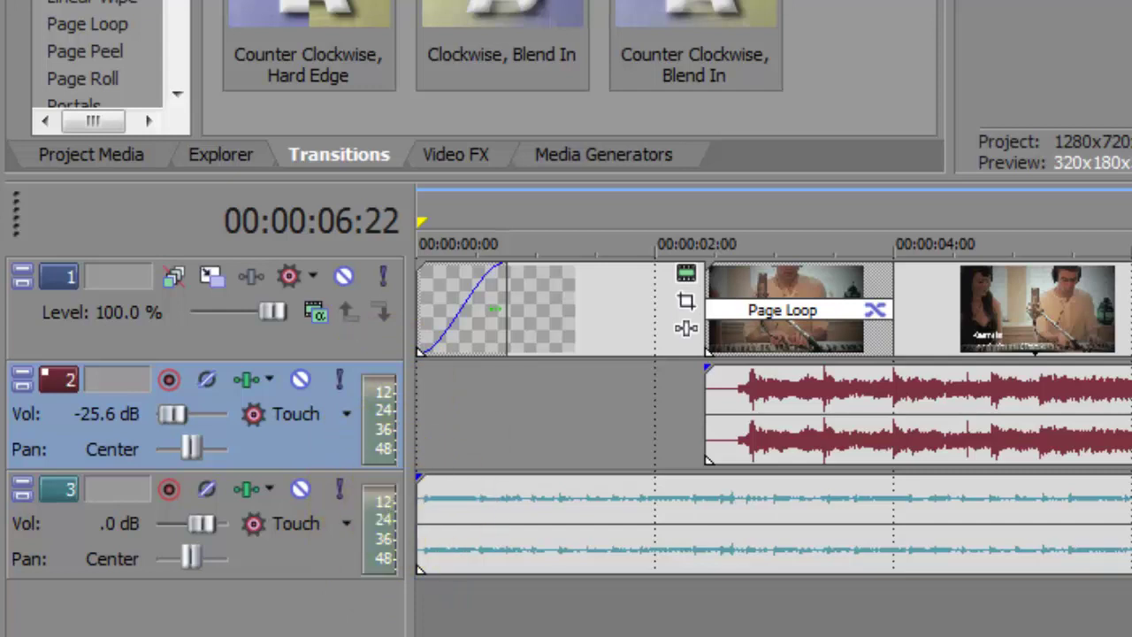
key("space")
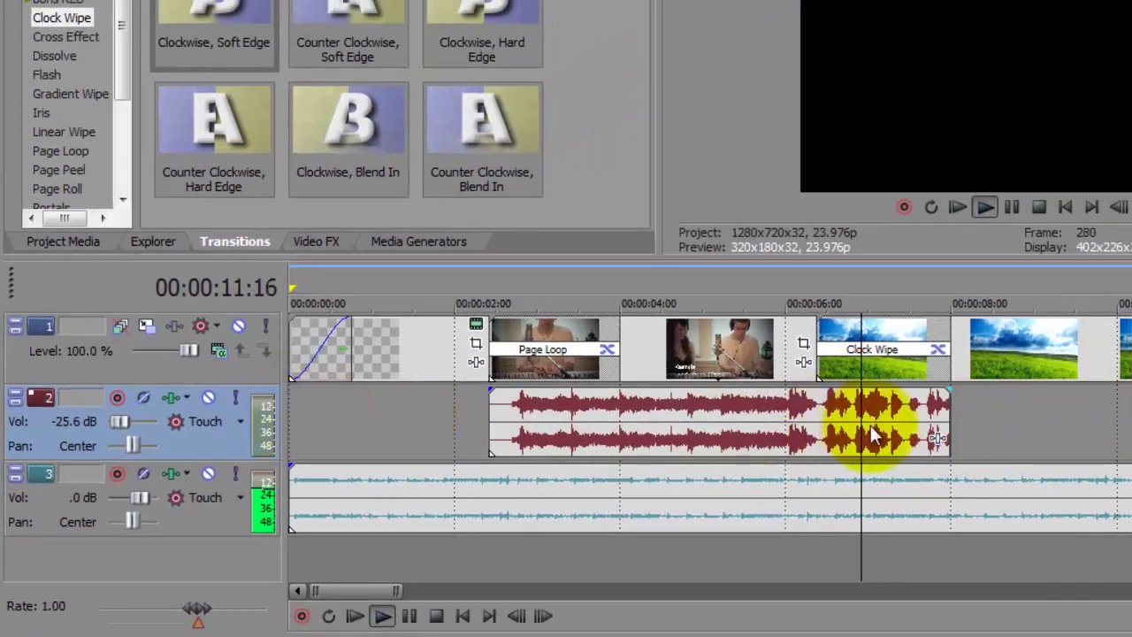
Review where the clip's audio ends against the music and play the whole project from the start
left_click(945, 424)
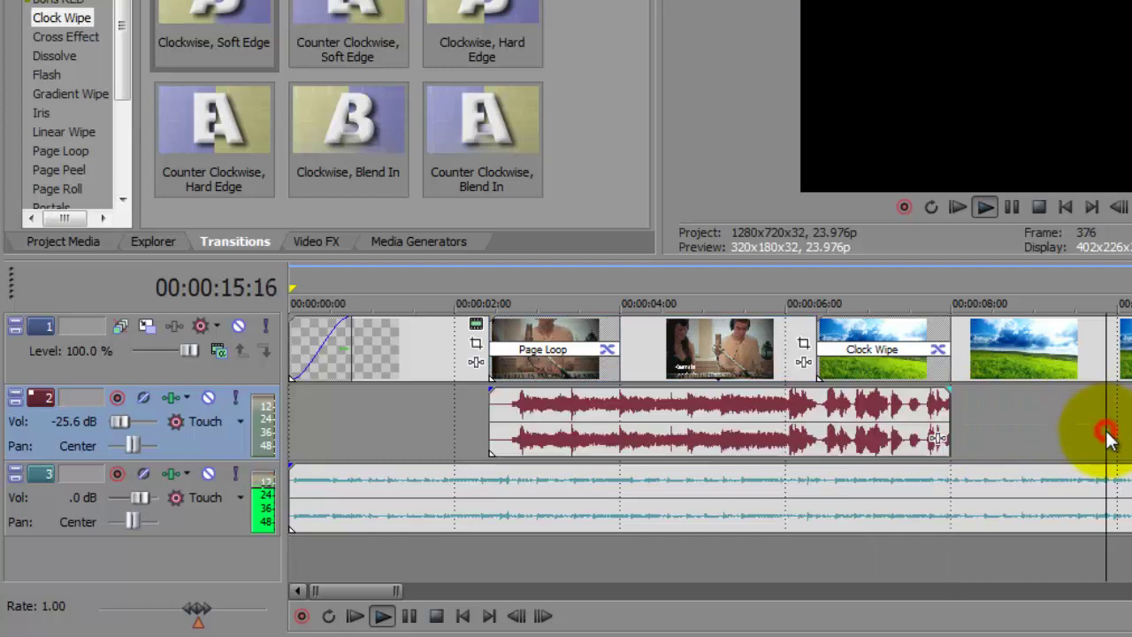
left_click(788, 437)
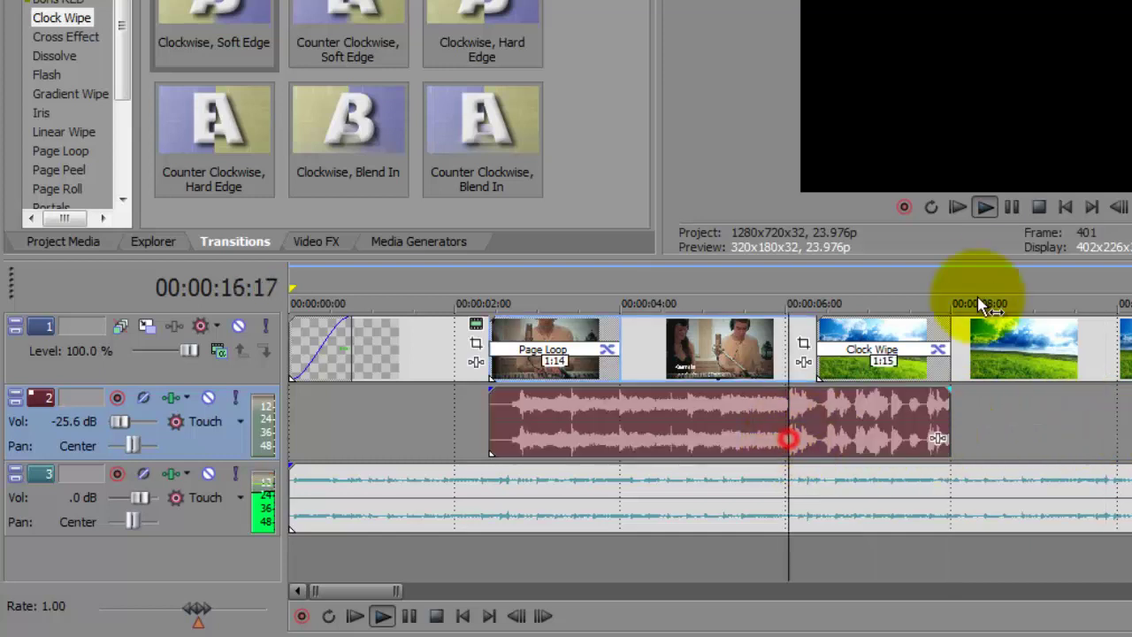
left_click(958, 207)
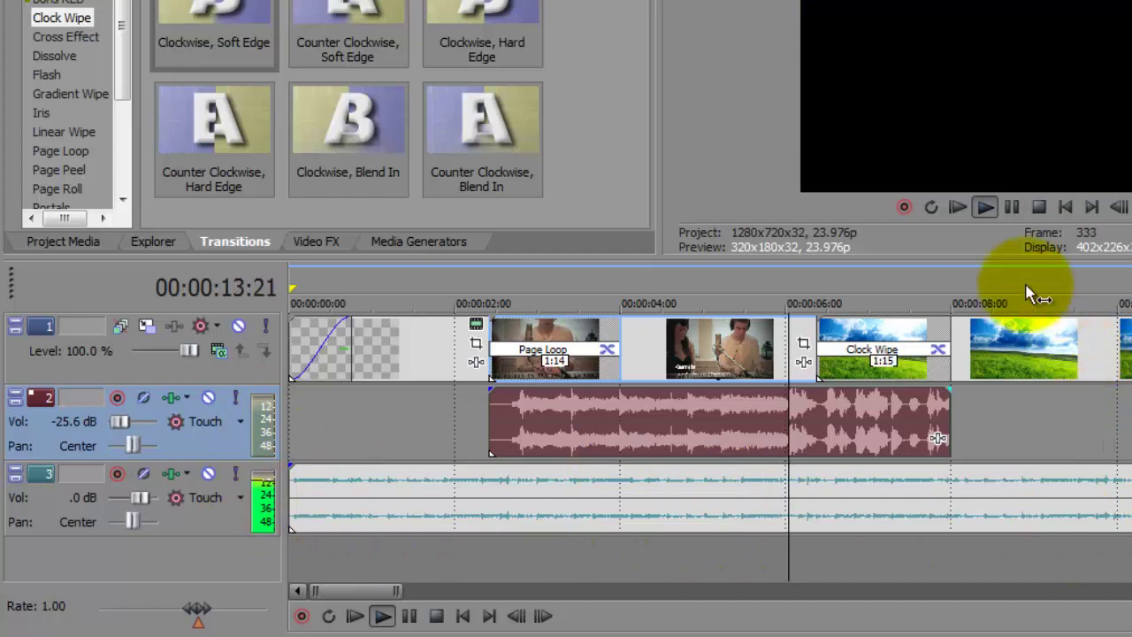
left_click(1040, 207)
Split the music at 00:00:12:00, just past the end of the picture, and delete the remainder
left_click(1026, 455)
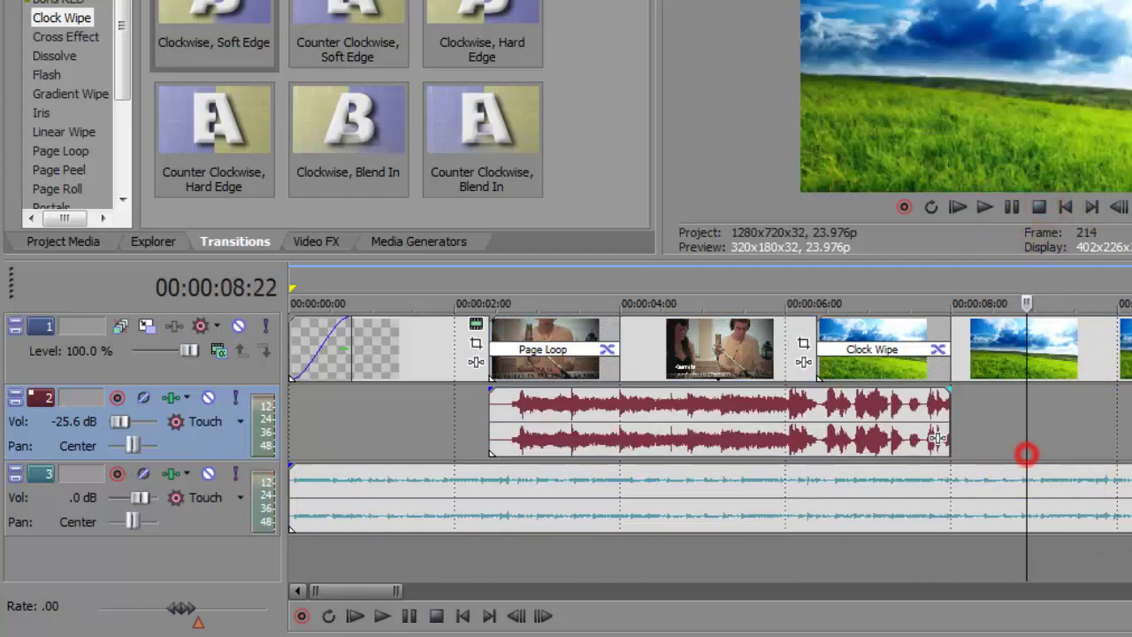
left_click(1131, 423)
left_click(1013, 496)
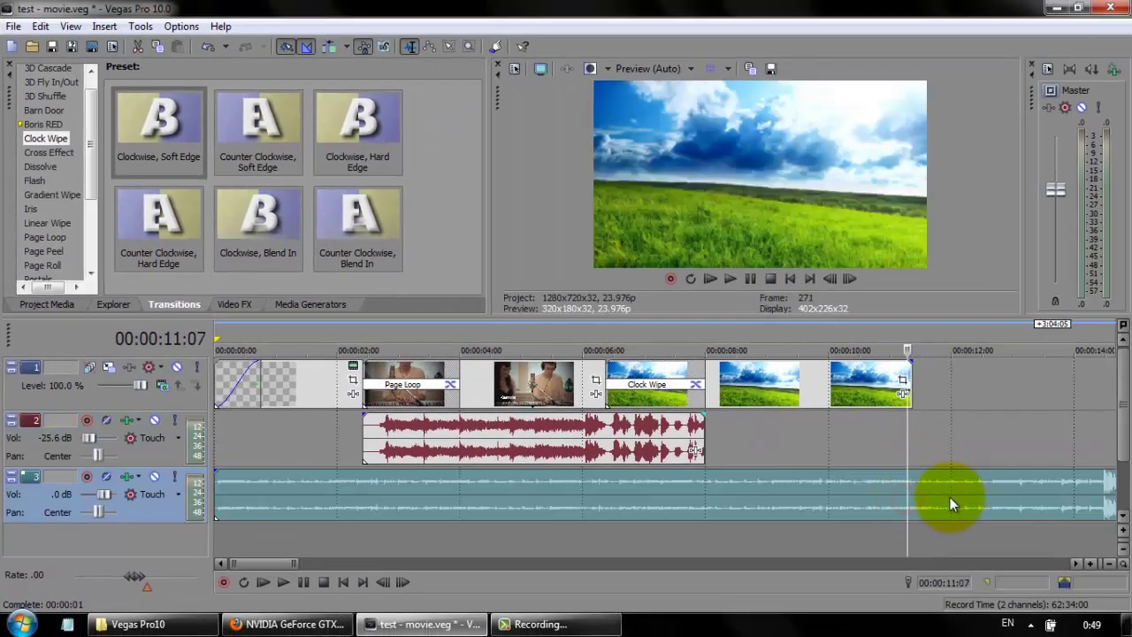
left_click(951, 492)
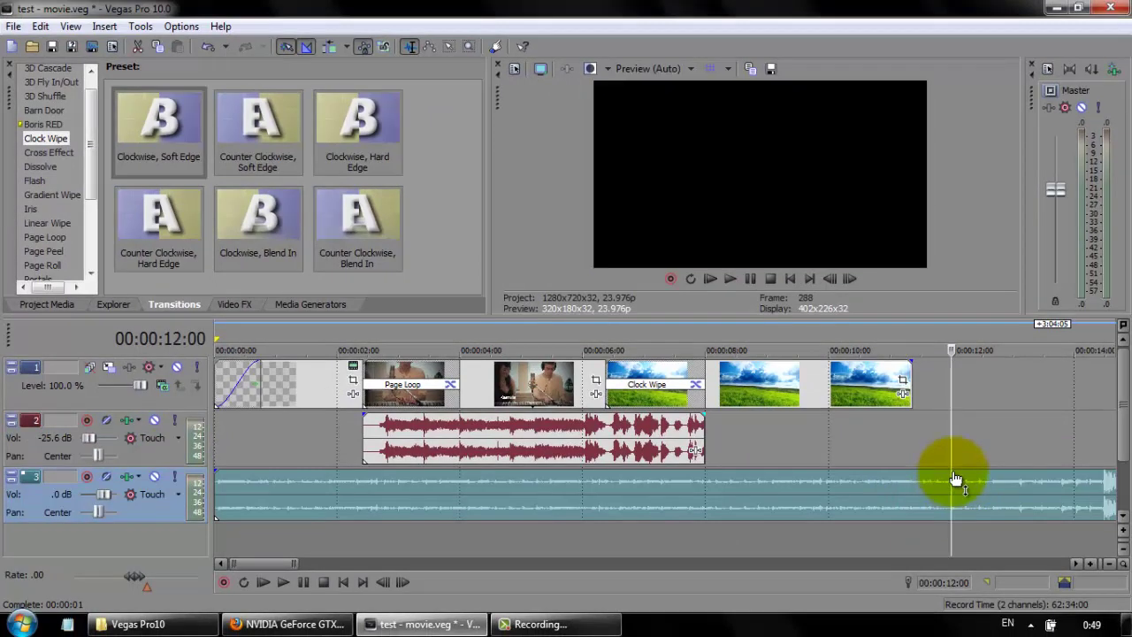
key("s")
key("Delete")
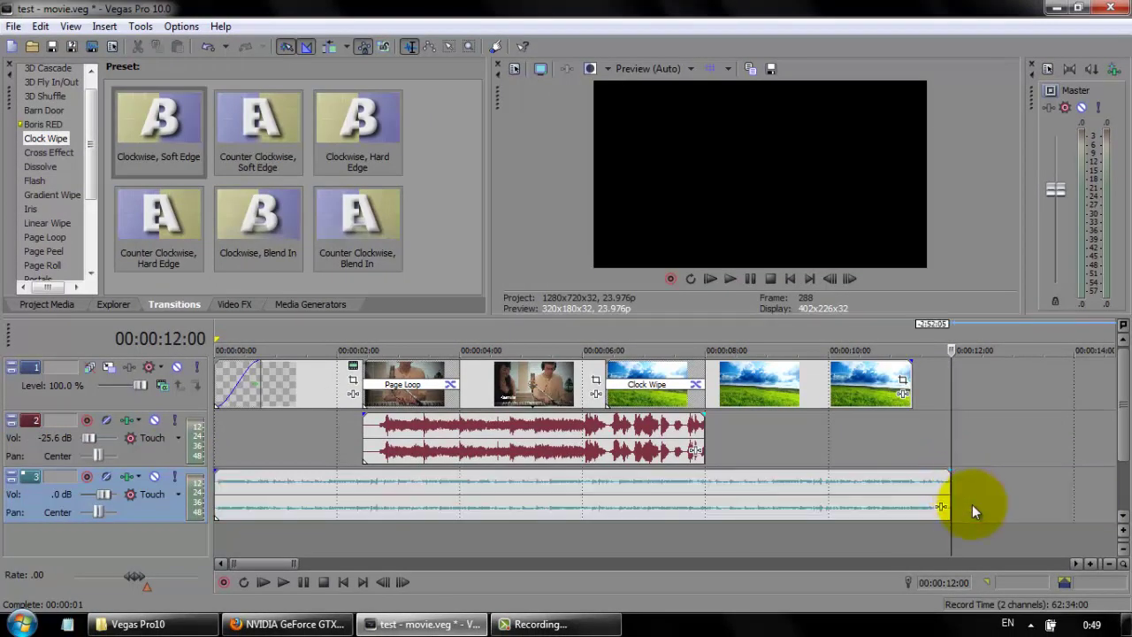
Play the ending of the trimmed music from 00:00:10:19 and return the cursor to 00:00:09:14
left_click(890, 453)
left_click(846, 500)
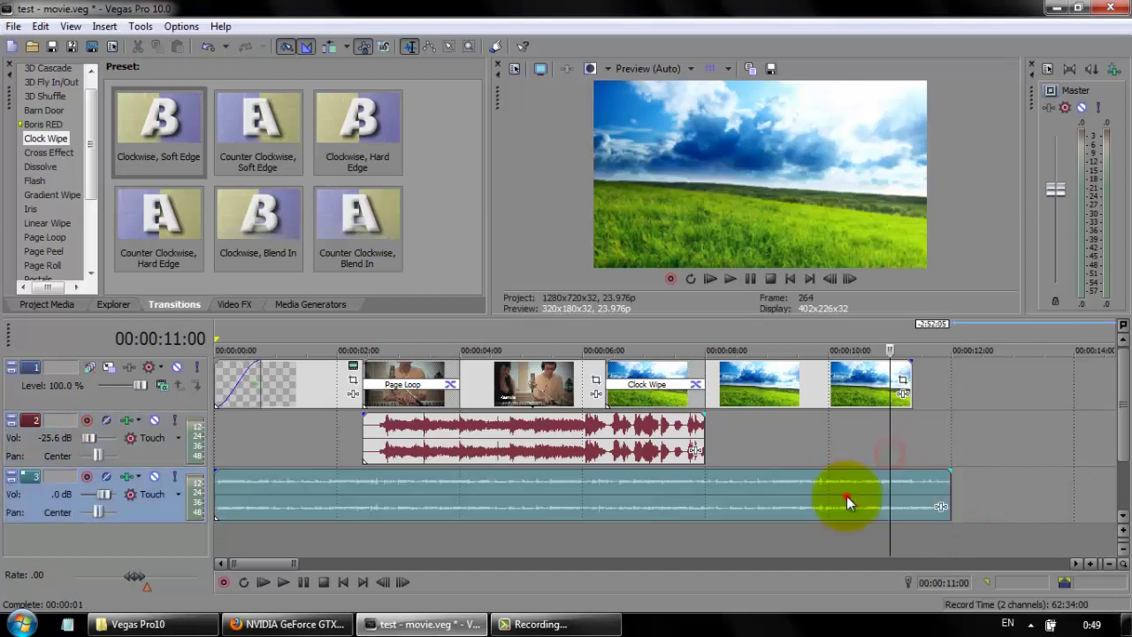
left_click(877, 493)
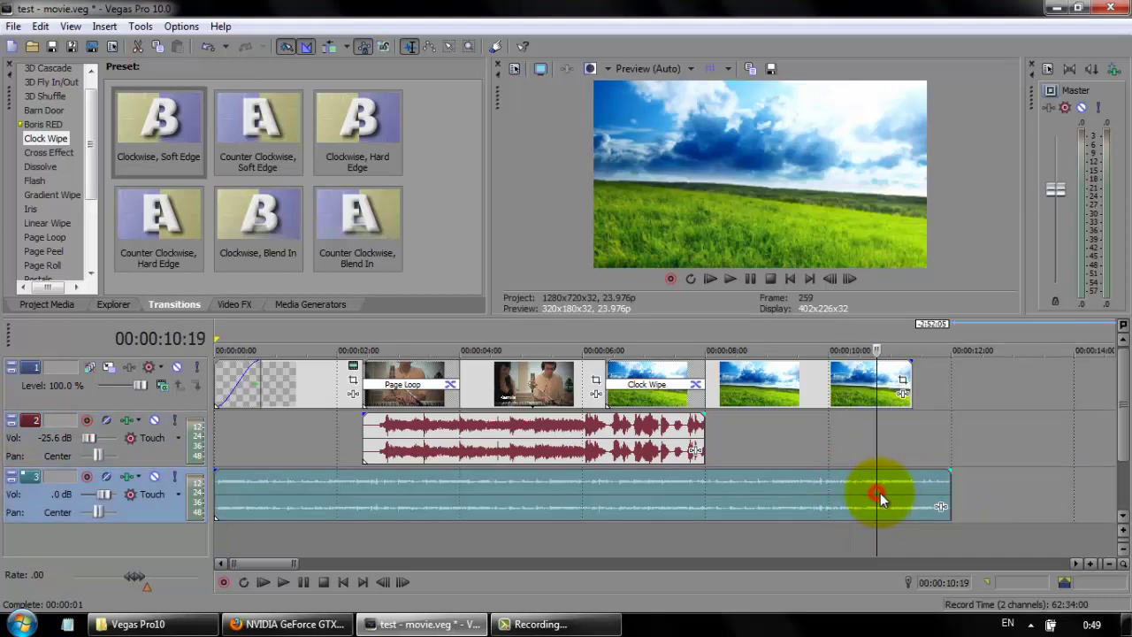
left_click(751, 281)
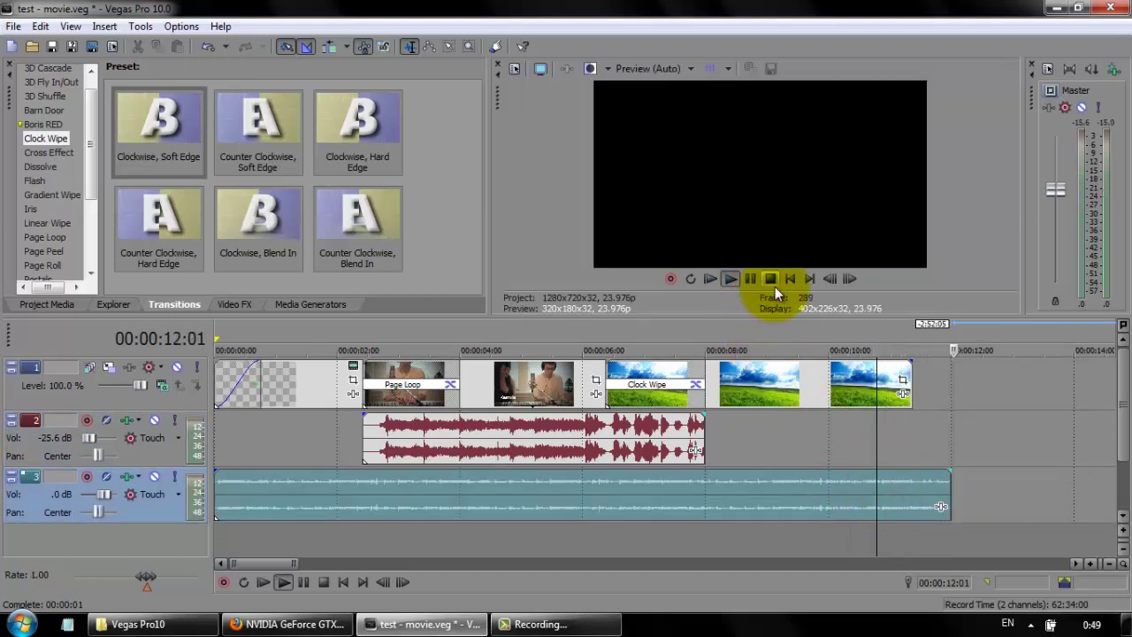
left_click(770, 280)
left_click(780, 434)
left_click(802, 494)
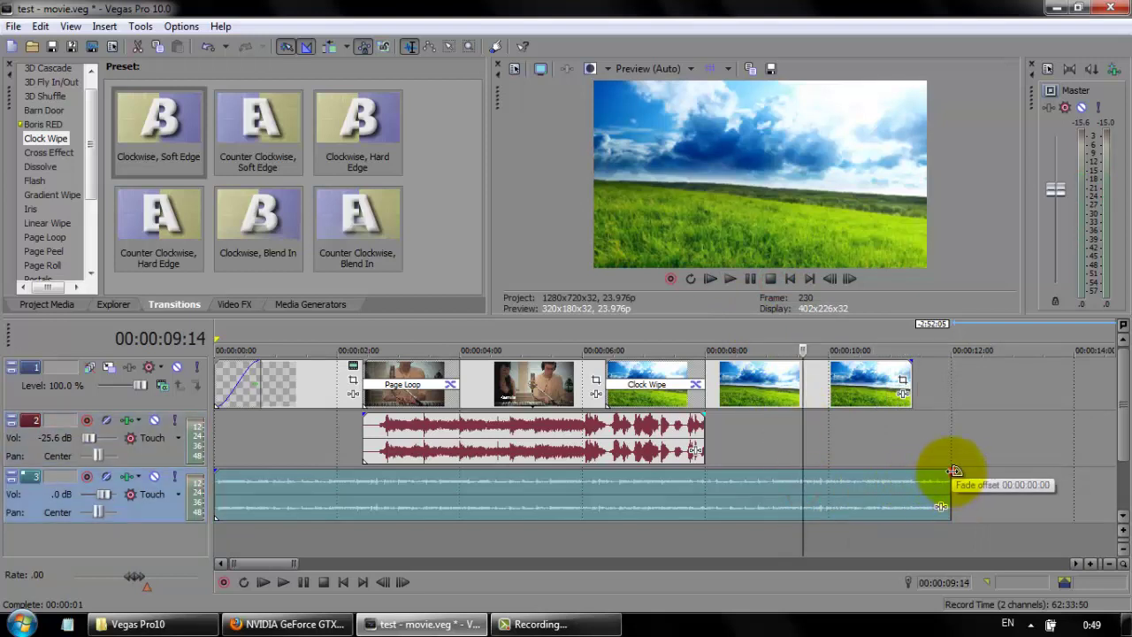
Add a fade-out of about 1.5 seconds to the end of the music and play the ending back
left_click_drag(953, 471, 867, 469)
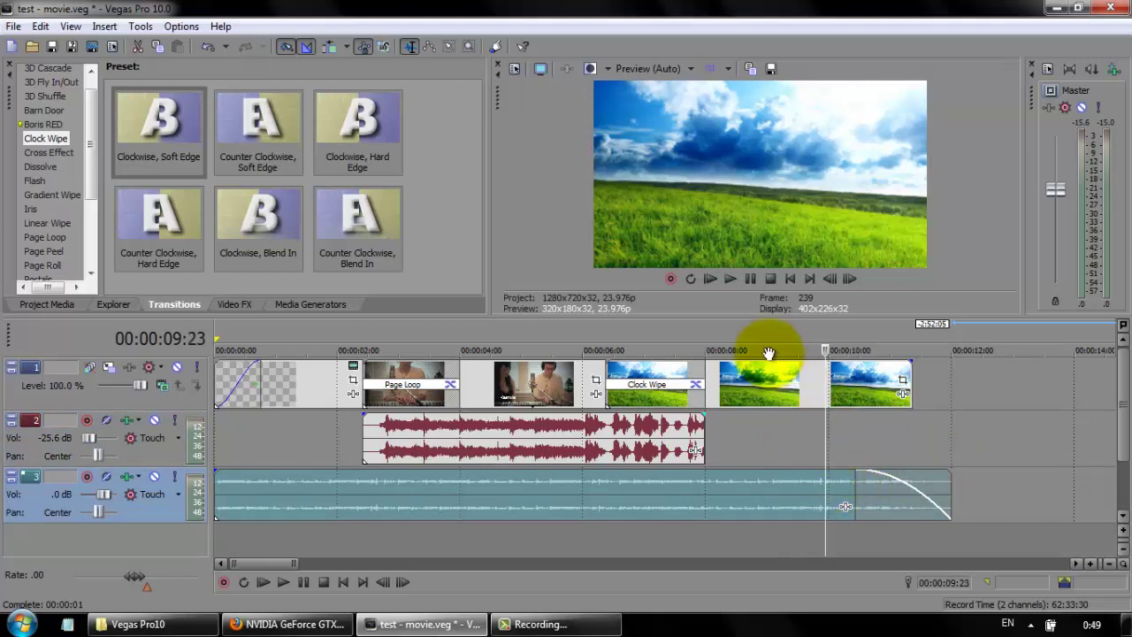
left_click(751, 285)
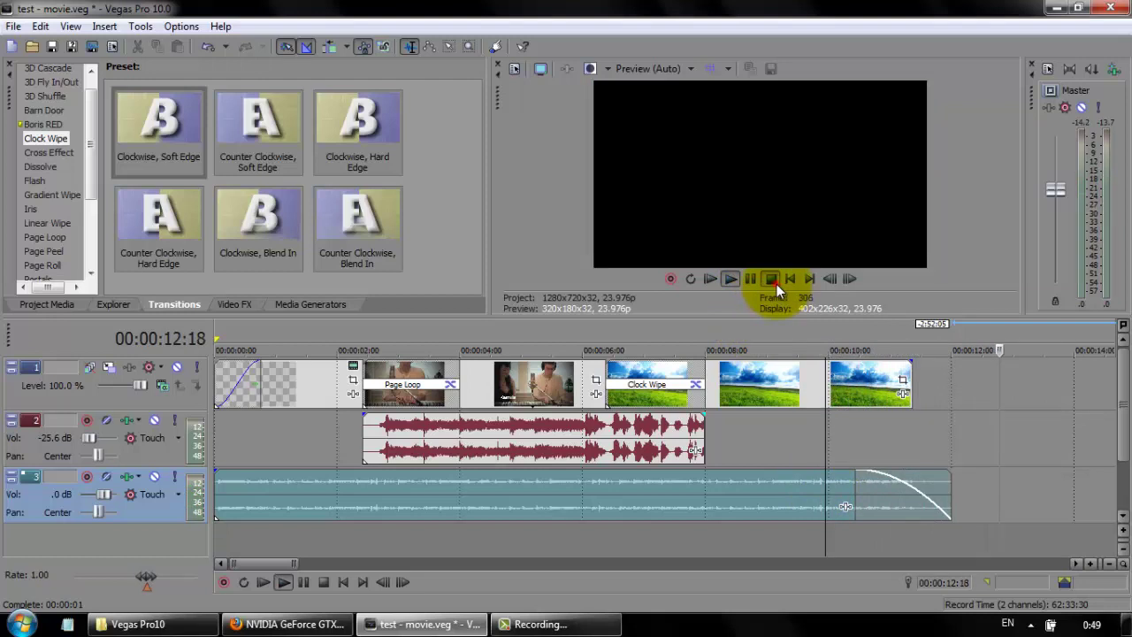
left_click(773, 280)
left_click(765, 424)
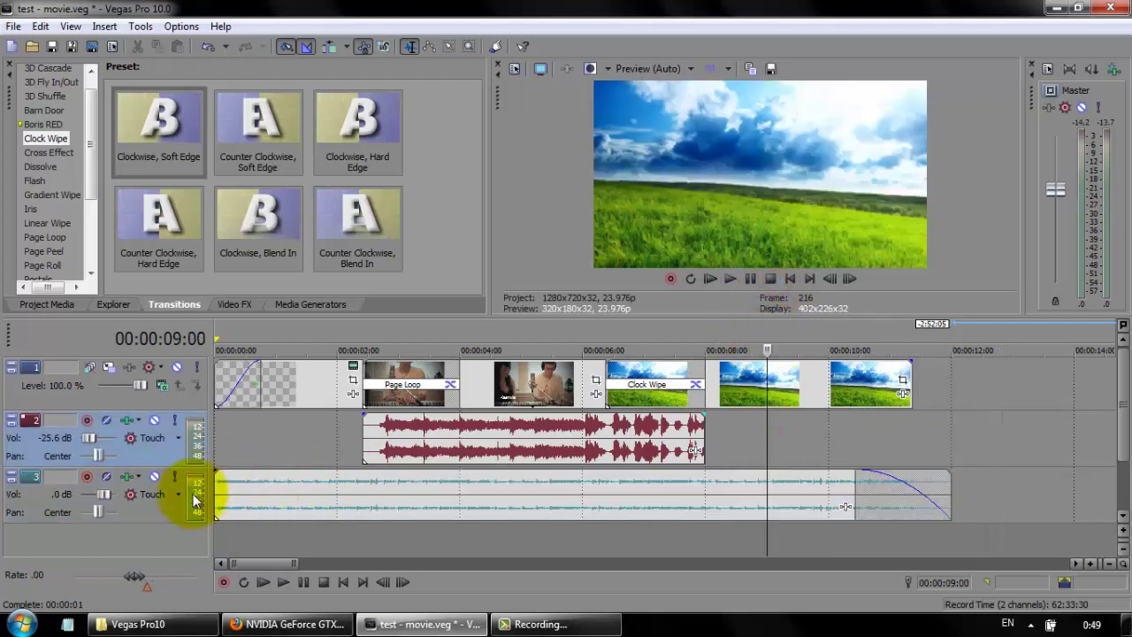
left_click(750, 278)
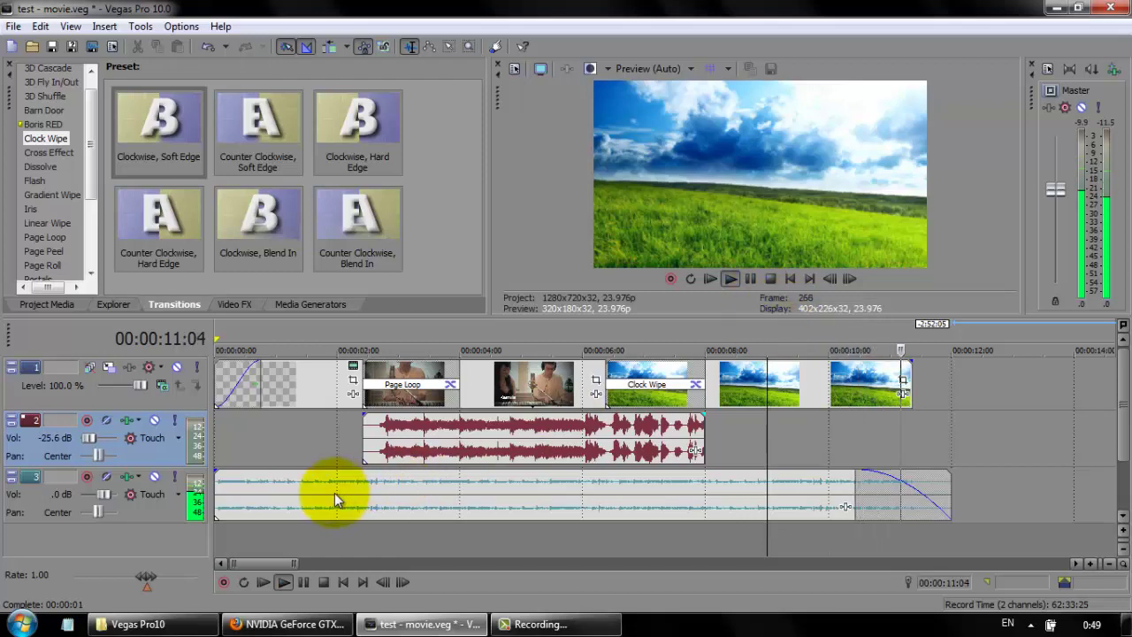
left_click(720, 505)
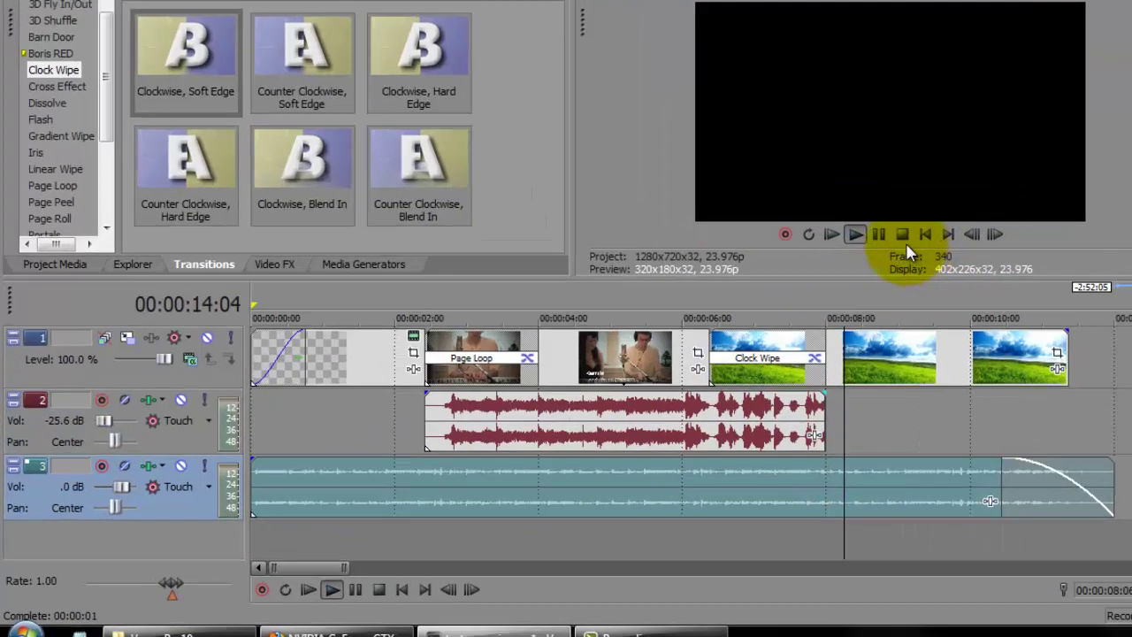
Add a fade-in of about 1.3 seconds to the start of the music and play the project from the beginning
left_click(770, 279)
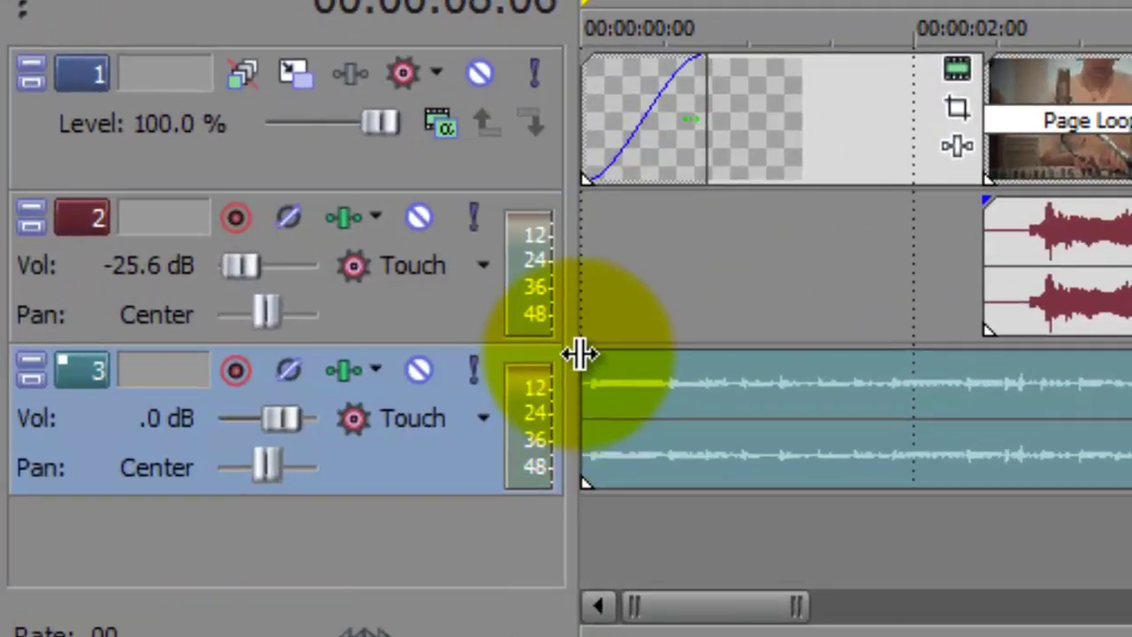
left_click_drag(584, 360, 798, 353)
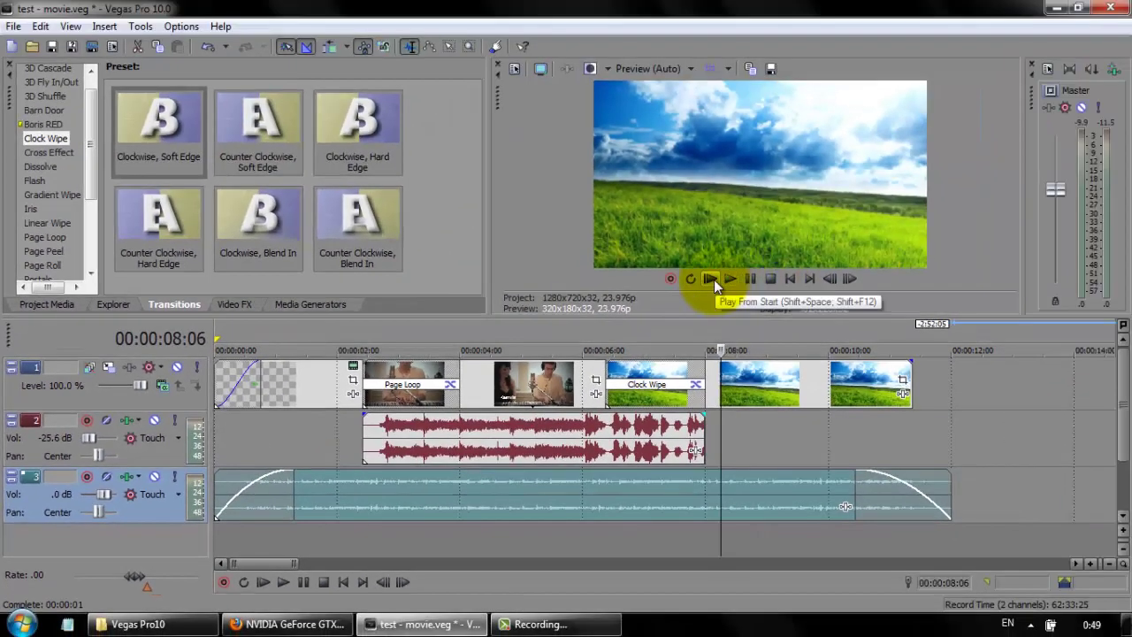
left_click(712, 278)
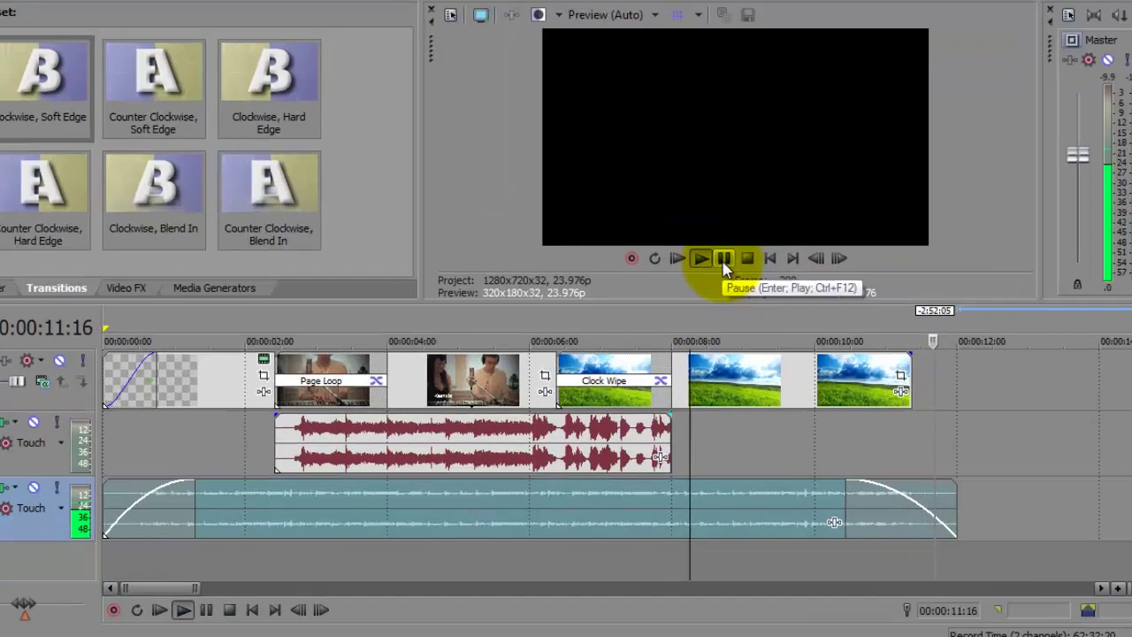
left_click(723, 259)
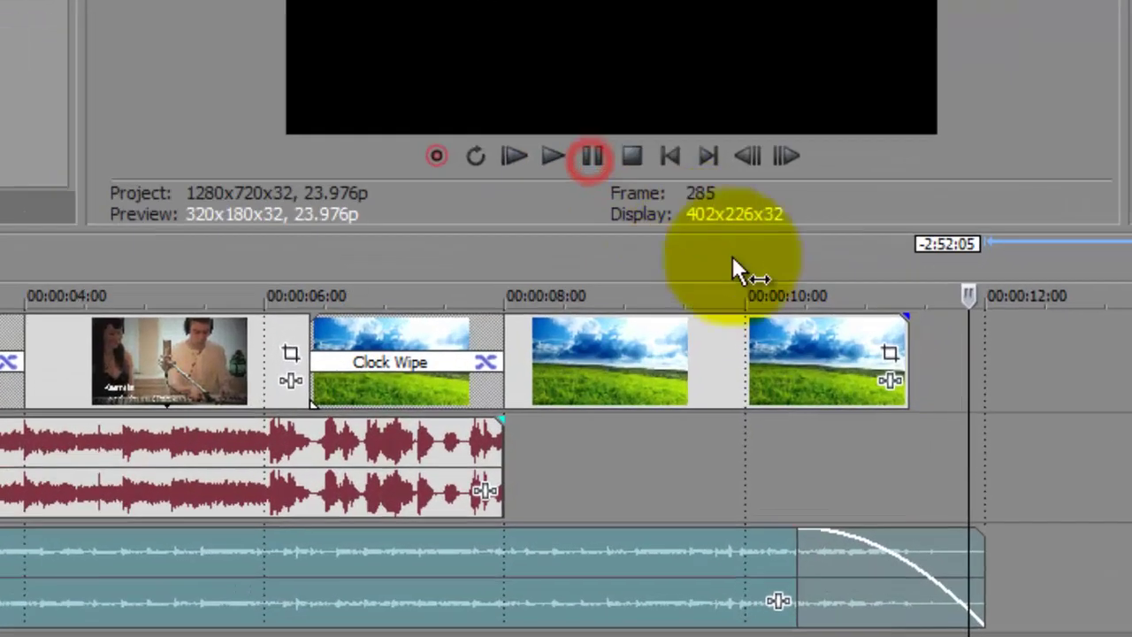
Add a fade-out of about 1 second to the end of the picture and play that section back
left_click(783, 380)
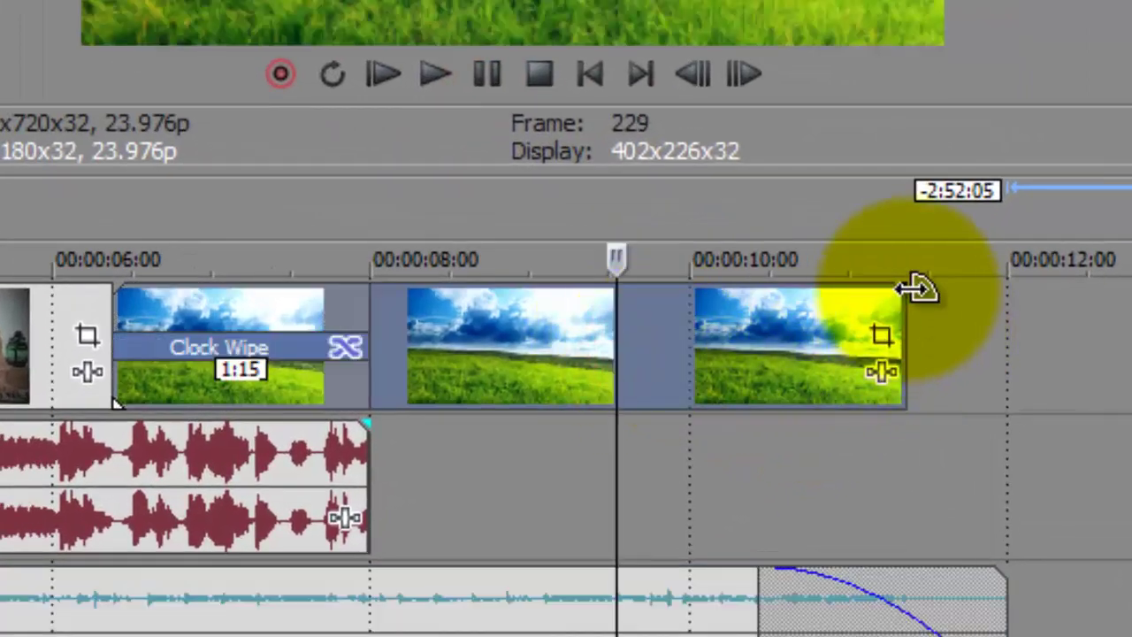
left_click_drag(903, 286, 743, 290)
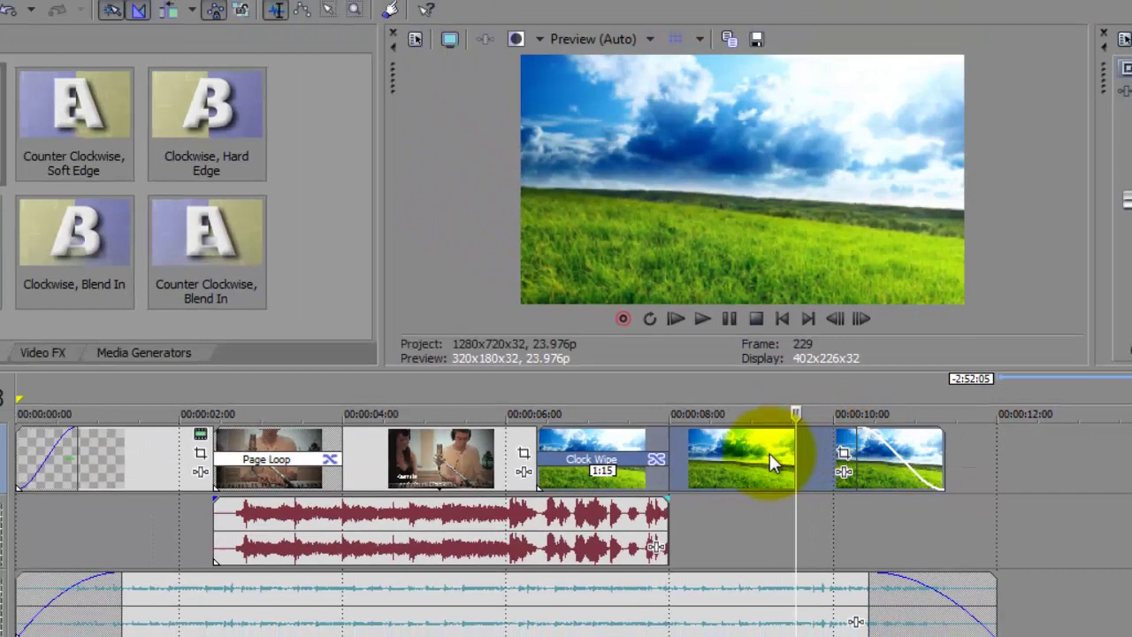
left_click(769, 453)
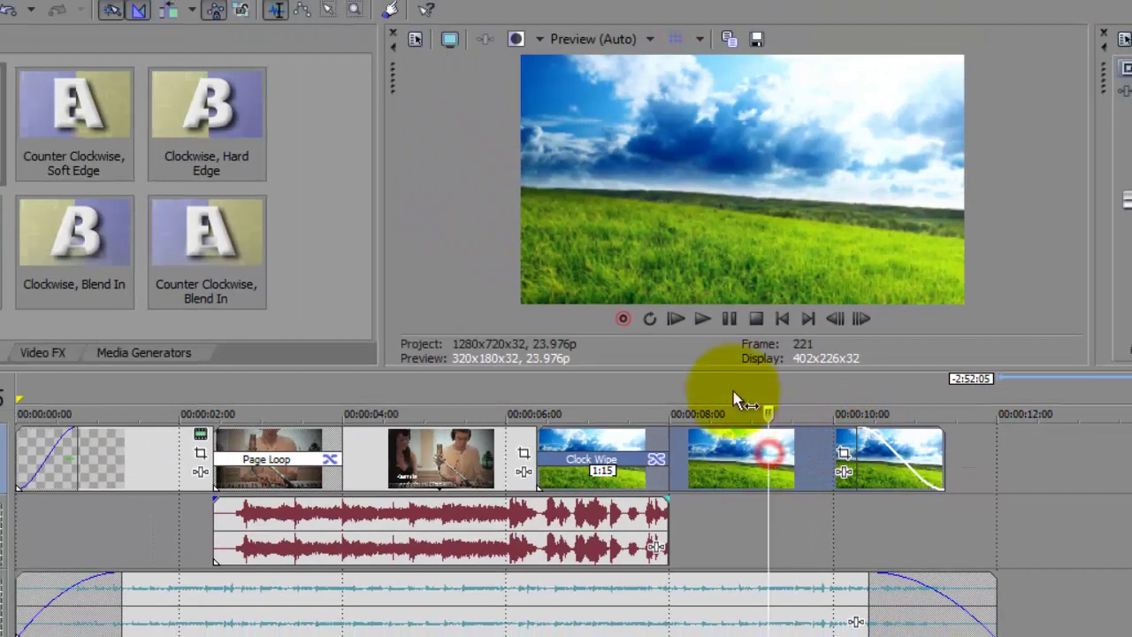
left_click(722, 319)
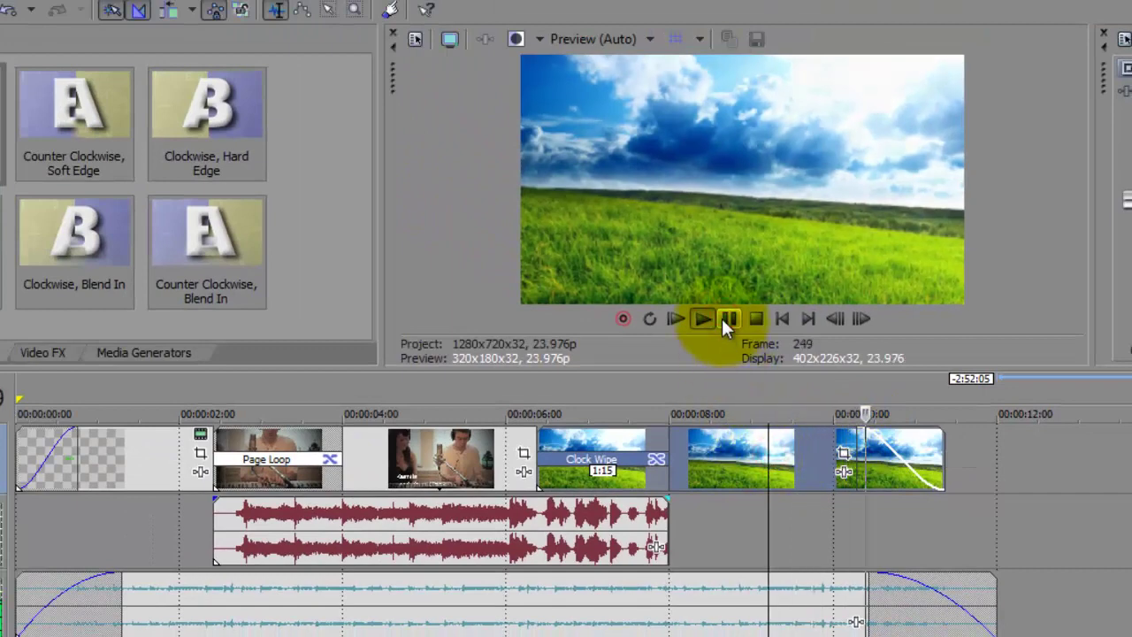
left_click(763, 317)
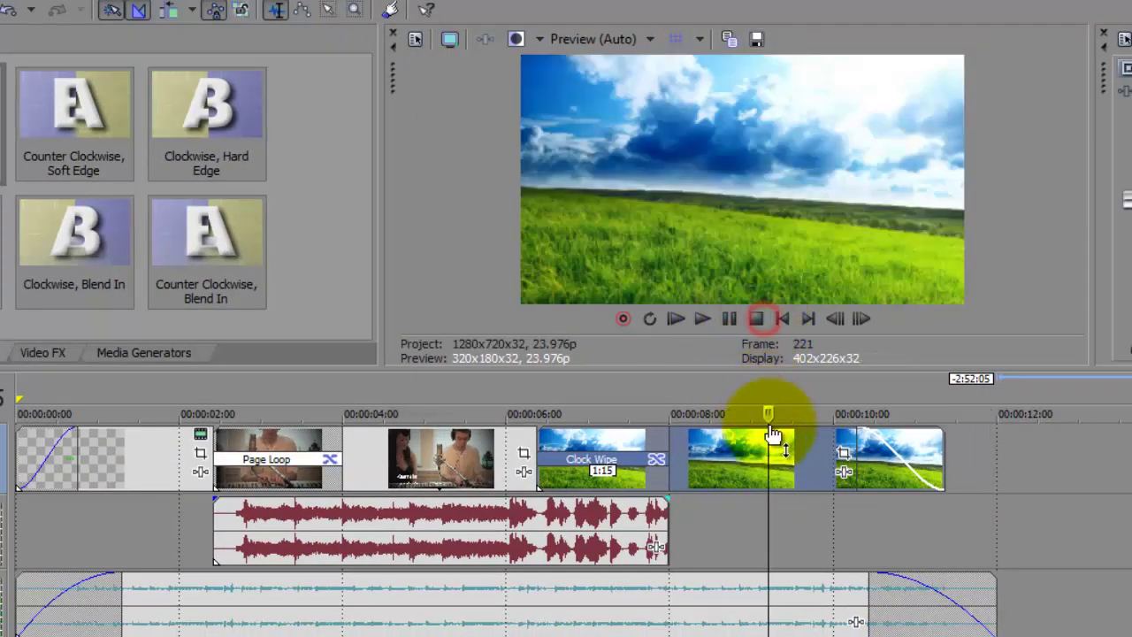
Remove the picture's fade-out and play the ending without it for comparison
left_click_drag(862, 432, 960, 429)
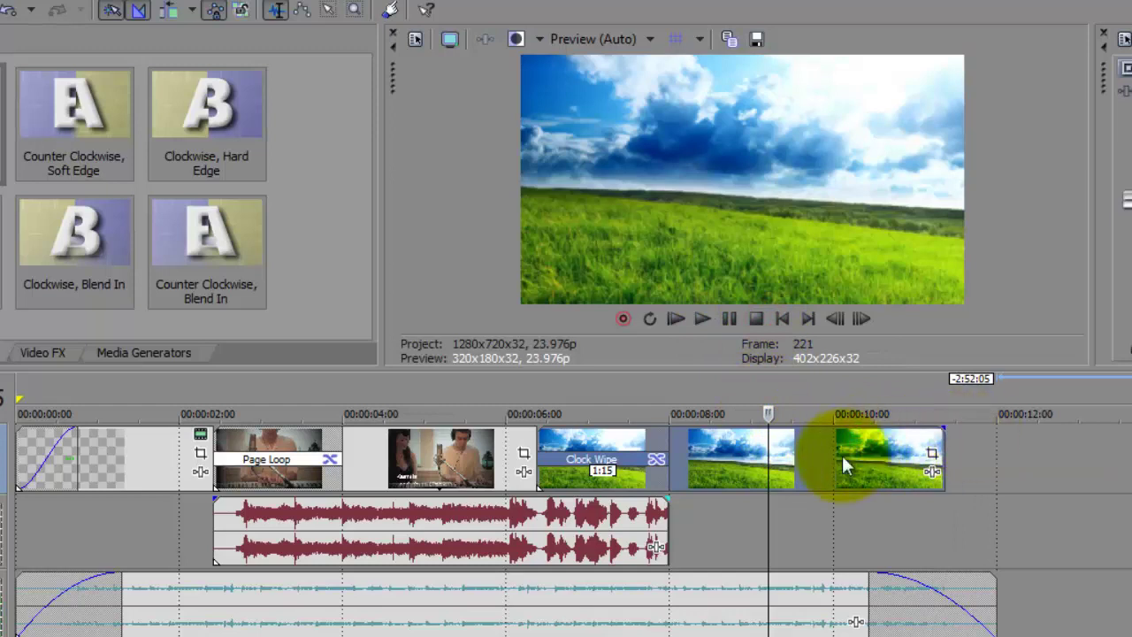
left_click(722, 320)
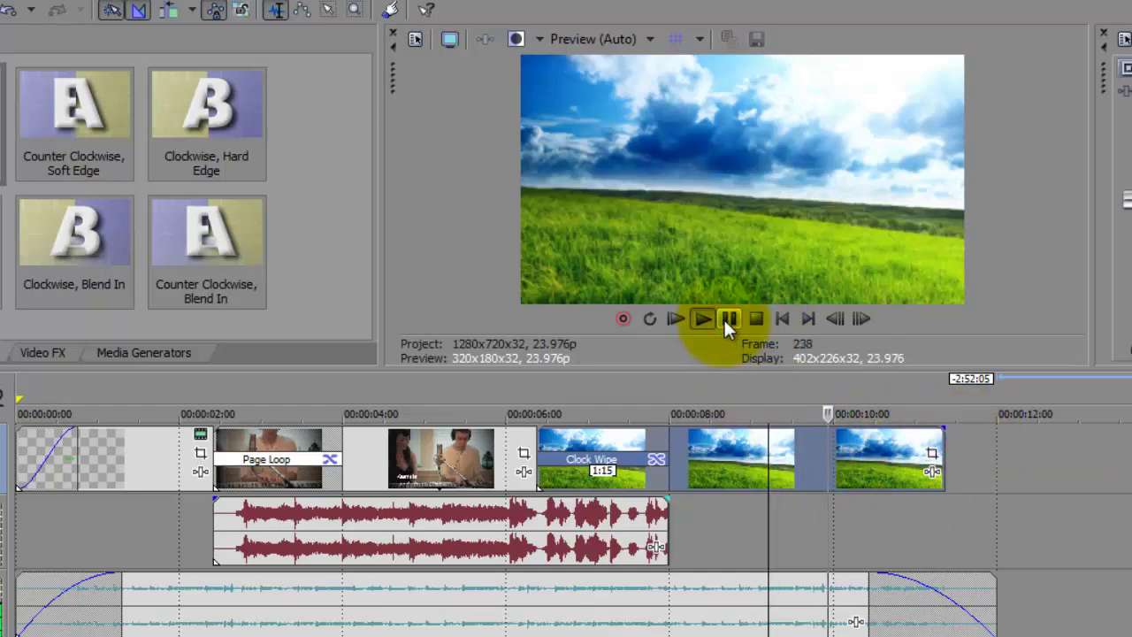
left_click(725, 320)
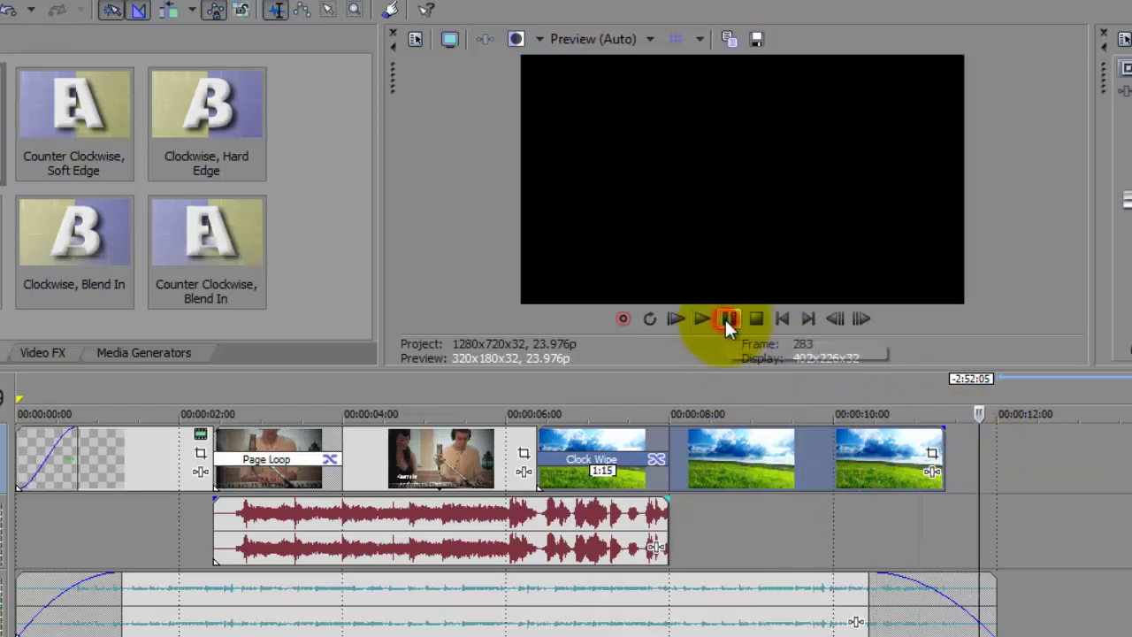
Give the end of the picture a fade-out of about 1.4 seconds, then play back the ending and the whole project
left_click_drag(950, 429, 834, 440)
left_click(721, 478)
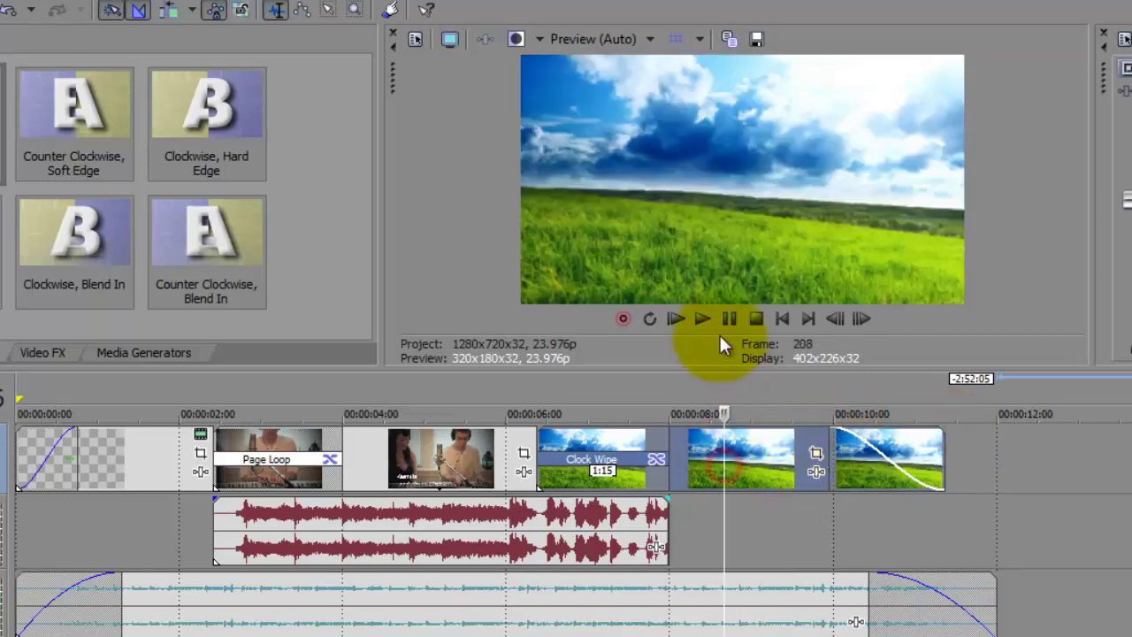
left_click(729, 319)
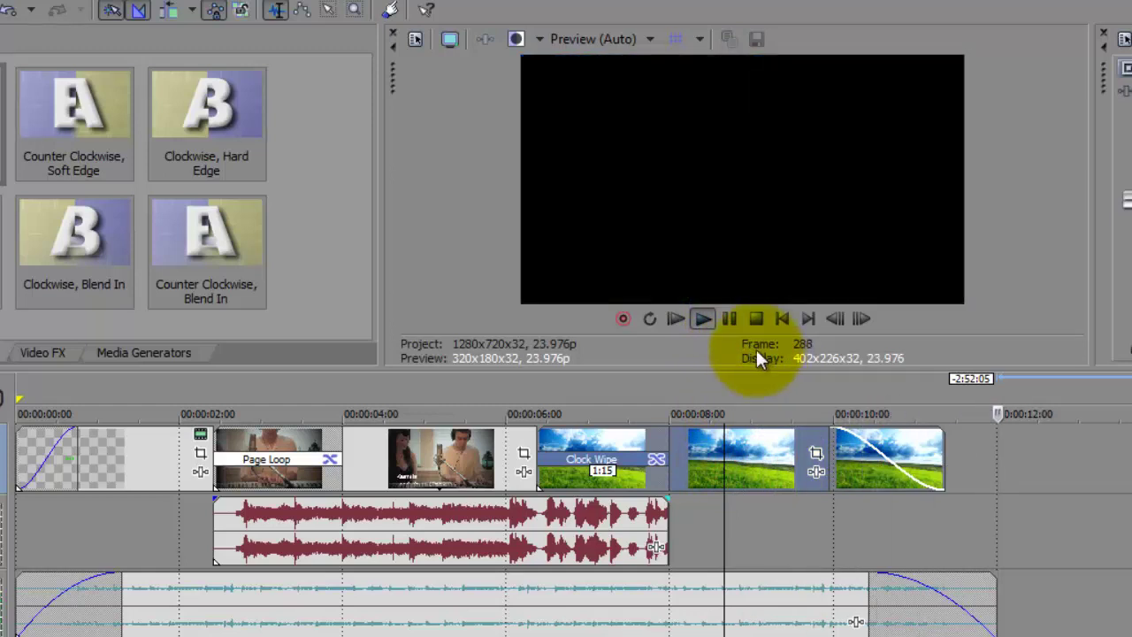
left_click(678, 329)
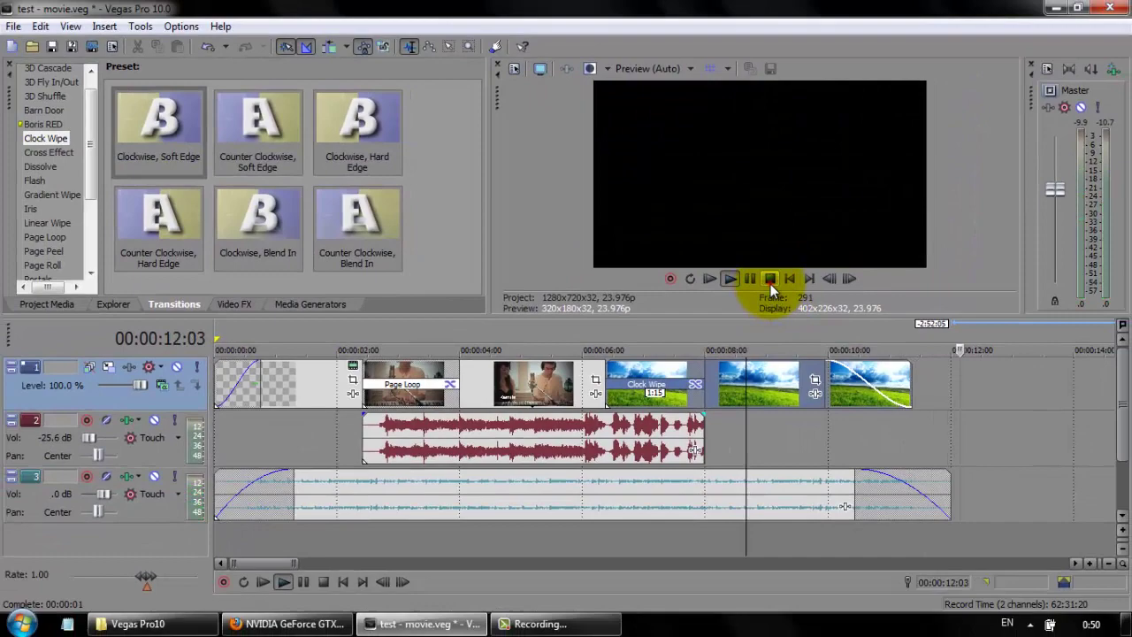
left_click(769, 279)
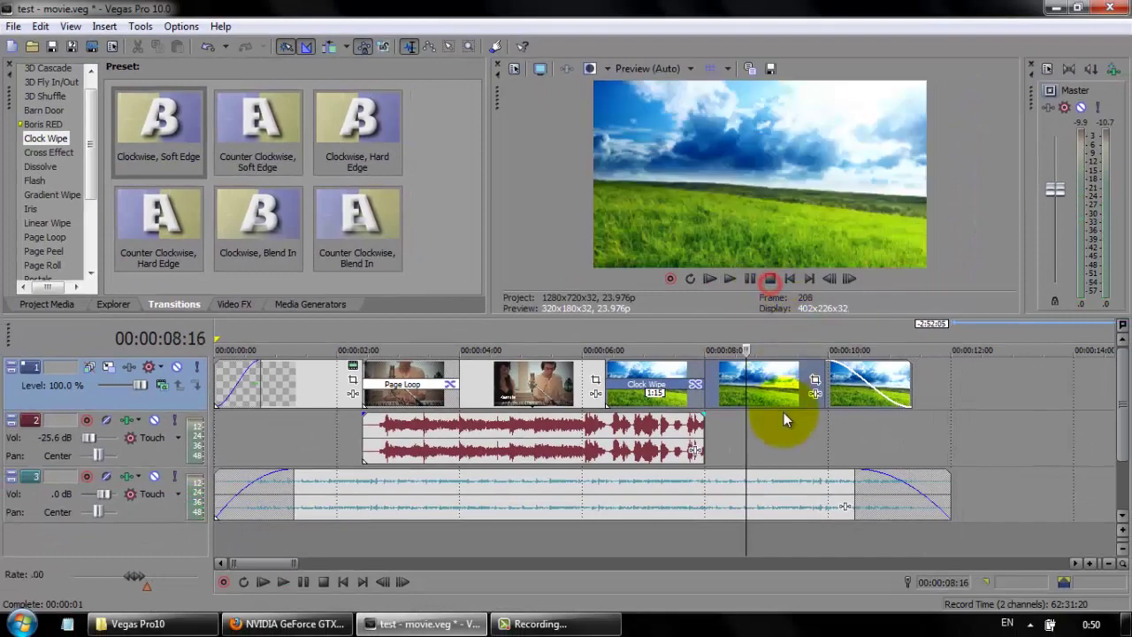
left_click(778, 430)
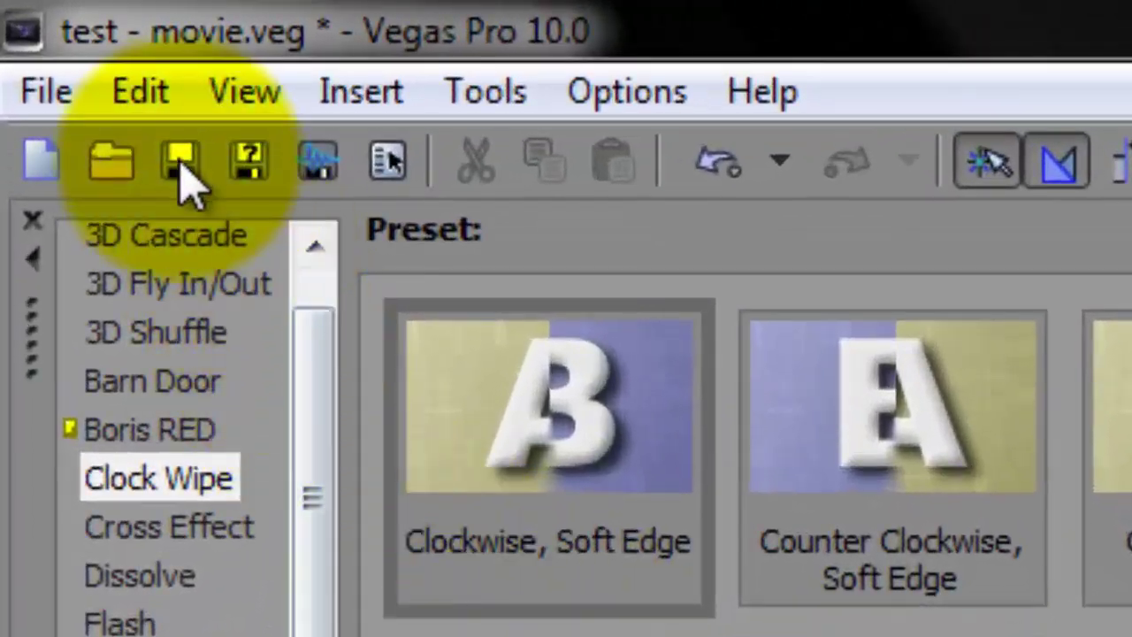
Save the project, start Render As and set the Vegas Pro10 folder on the Desktop as the destination
left_click(172, 157)
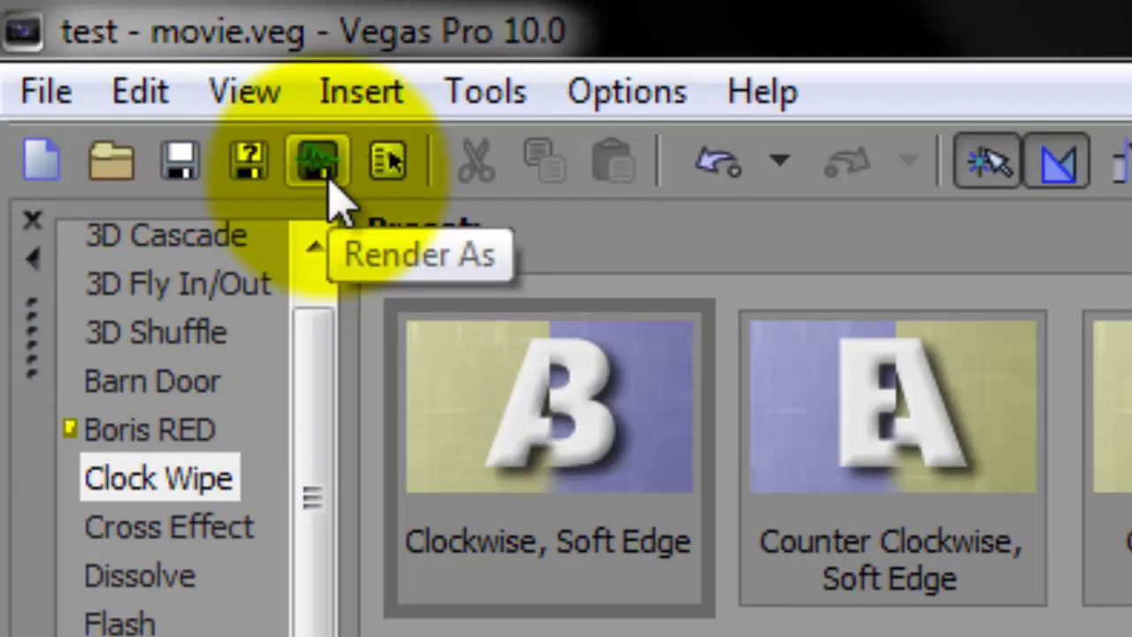
left_click(329, 182)
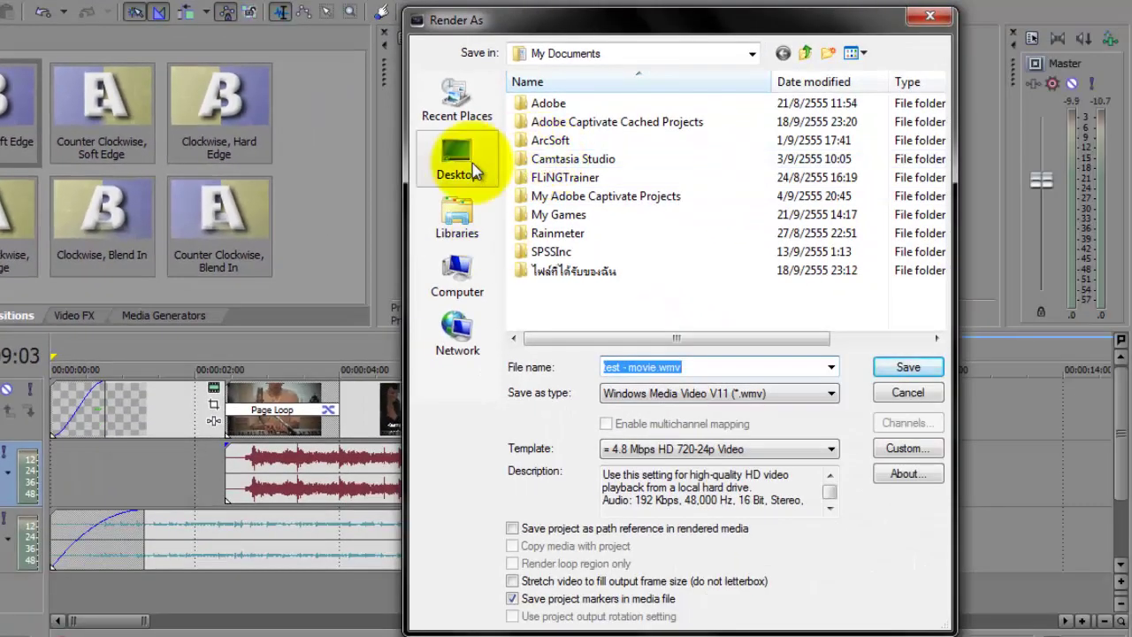
left_click(475, 171)
left_click(775, 264)
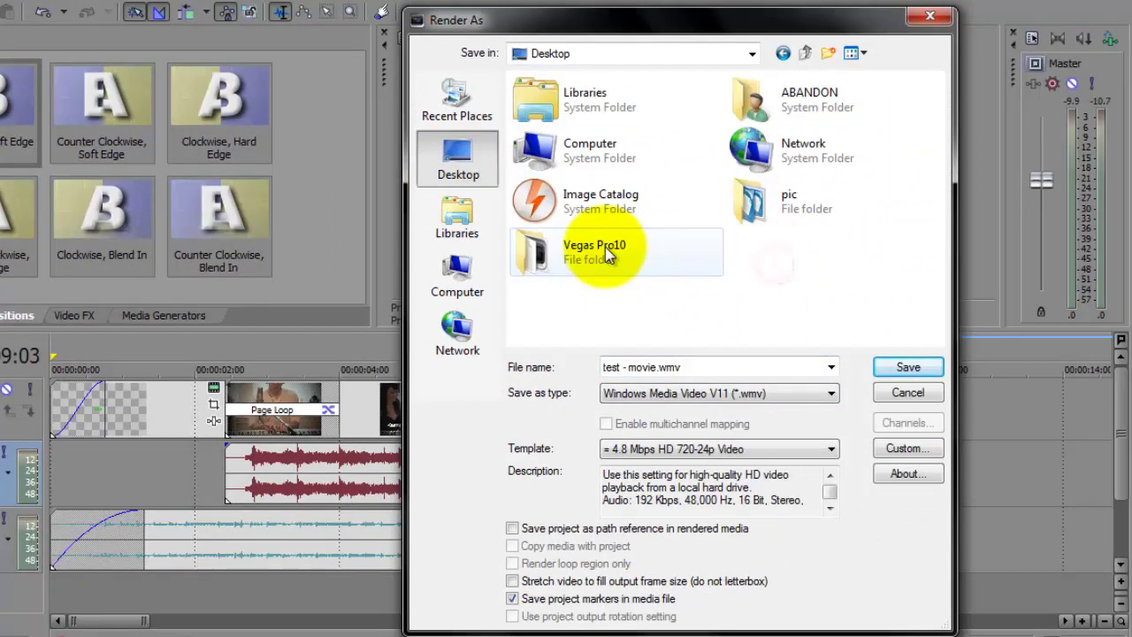
double_click(605, 254)
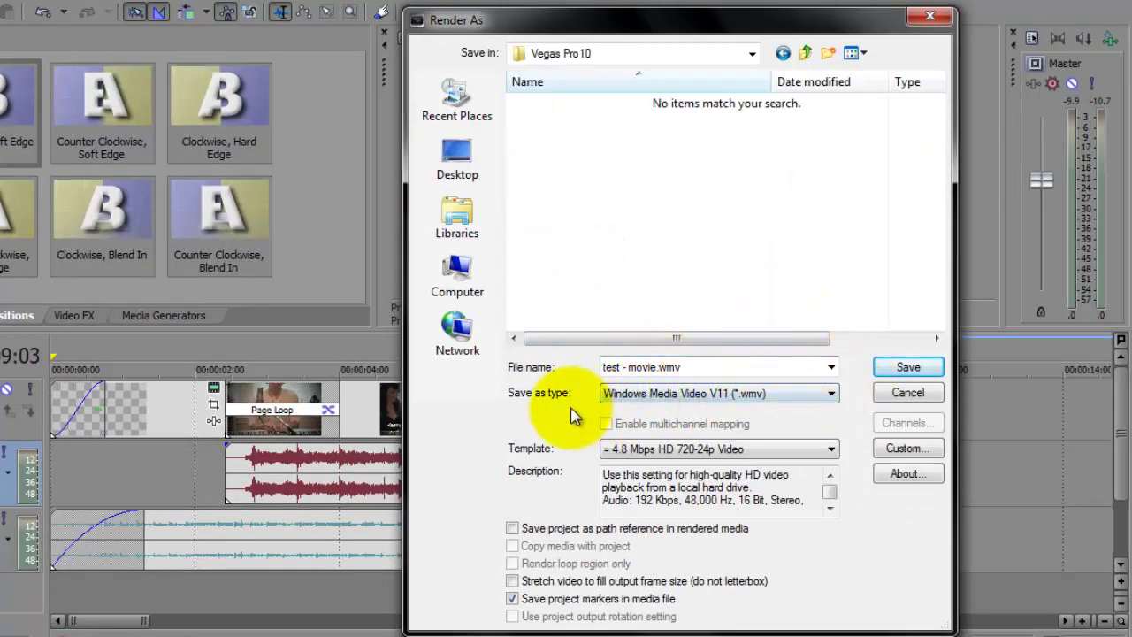
Render test - movie.wmv as Windows Media Video V11 with the 4.8 Mbps HD 720-24p Video template
left_click(831, 394)
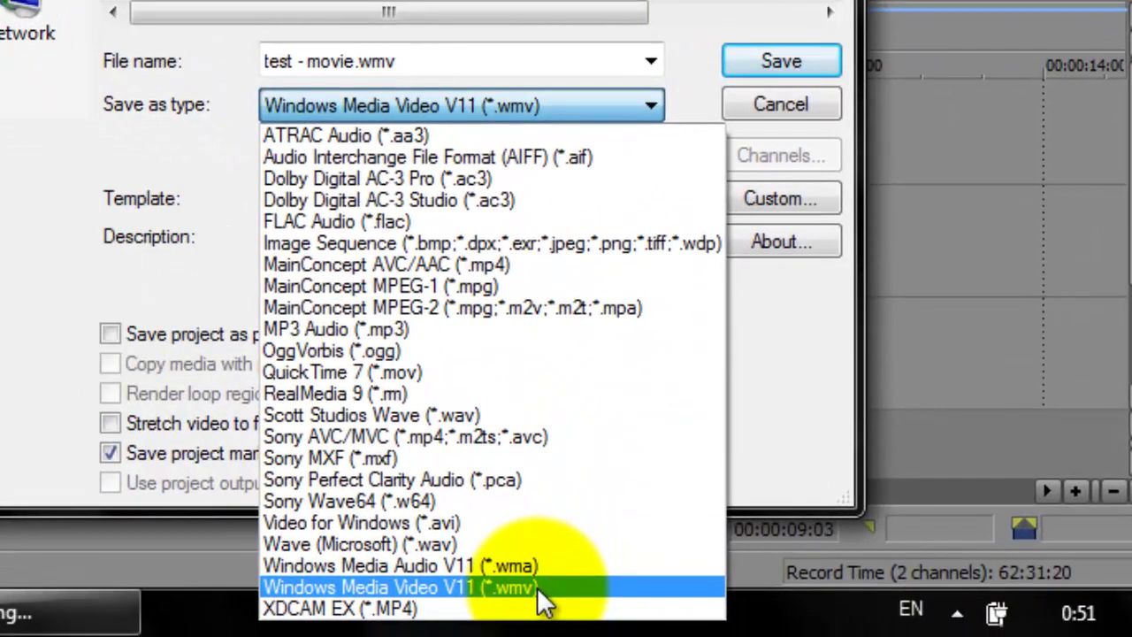
left_click(537, 587)
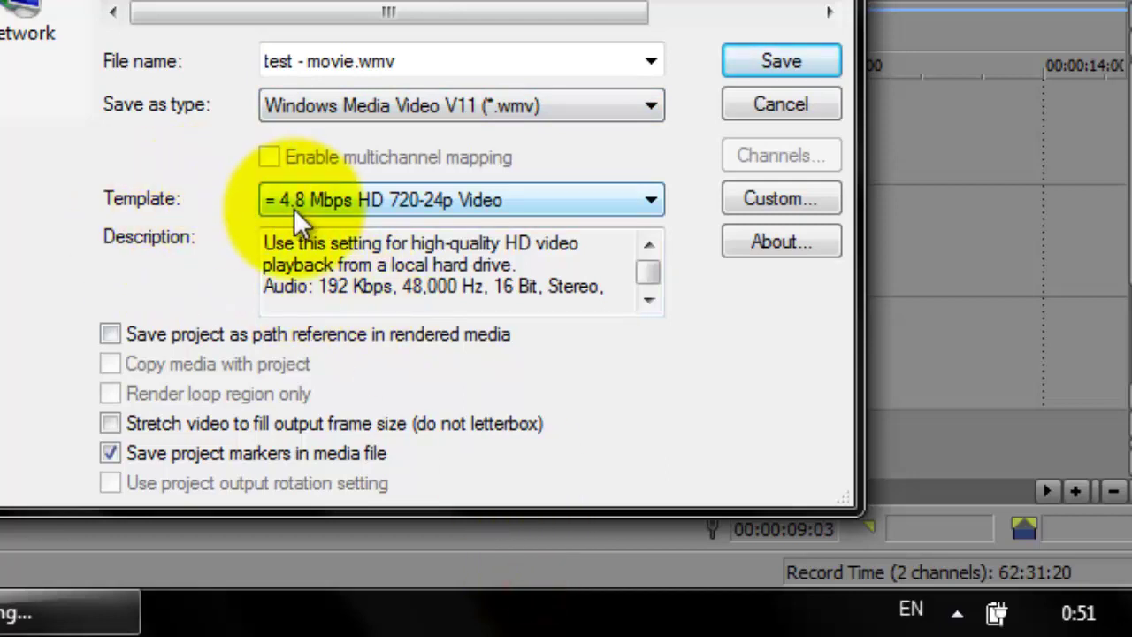
left_click(636, 203)
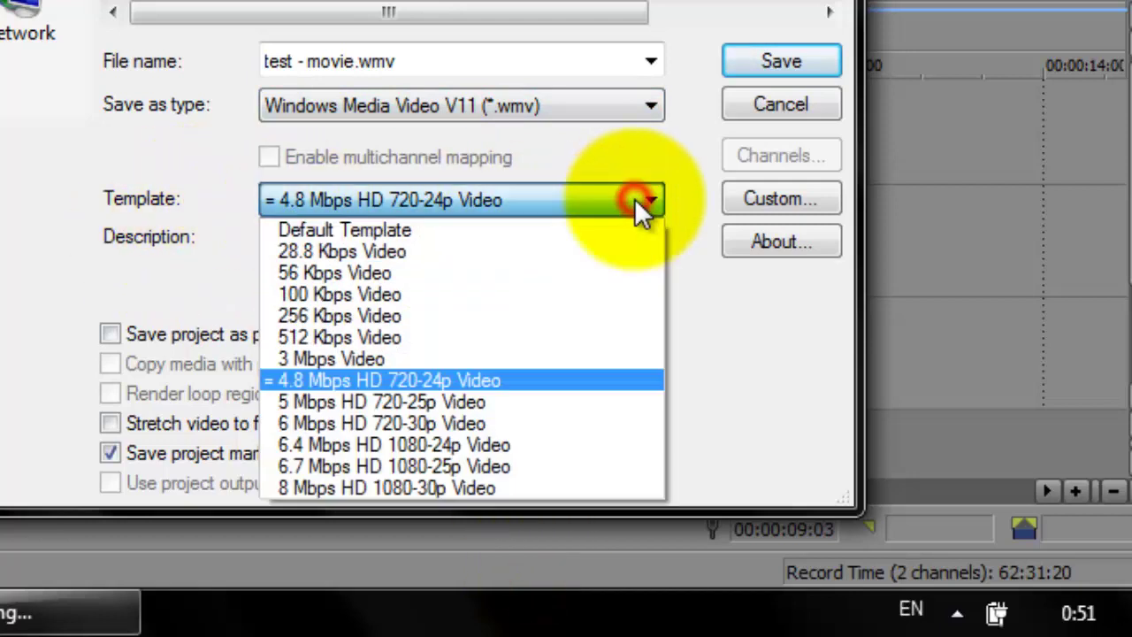
left_click(480, 379)
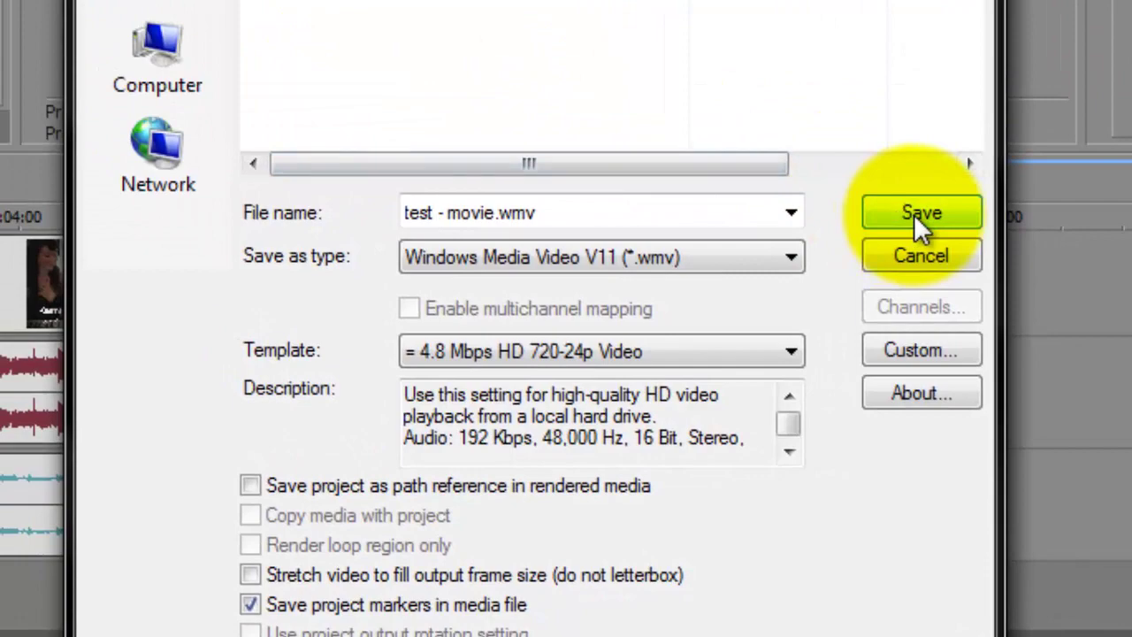
left_click(893, 204)
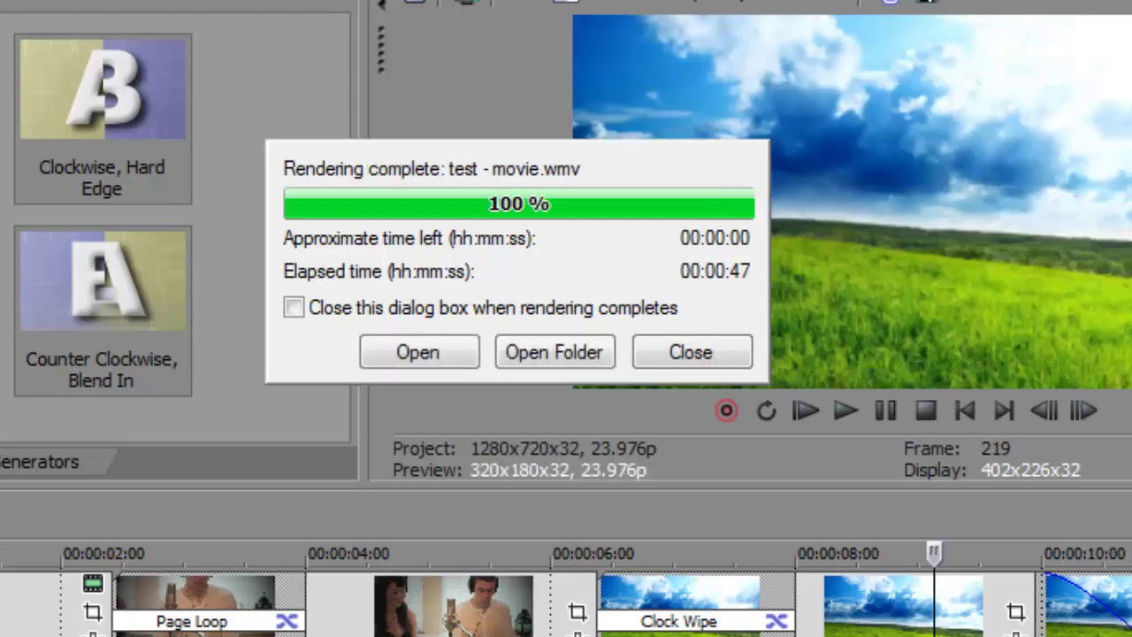
Open the rendered movie in the media player, unmute it, watch it full screen to the end and close the player
left_click(453, 346)
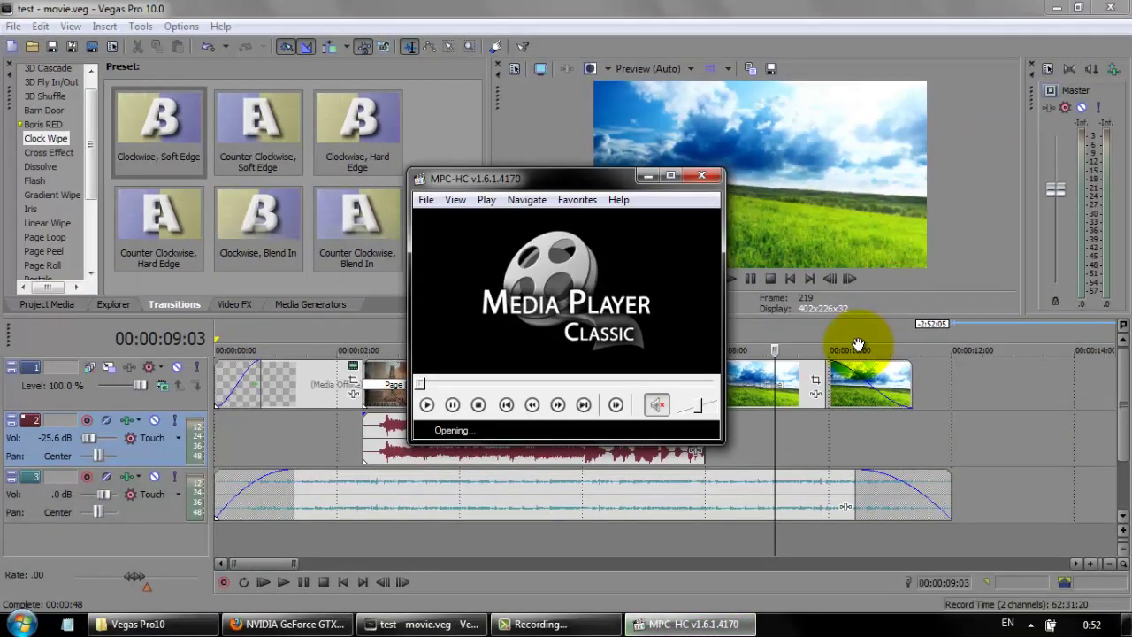
left_click(661, 408)
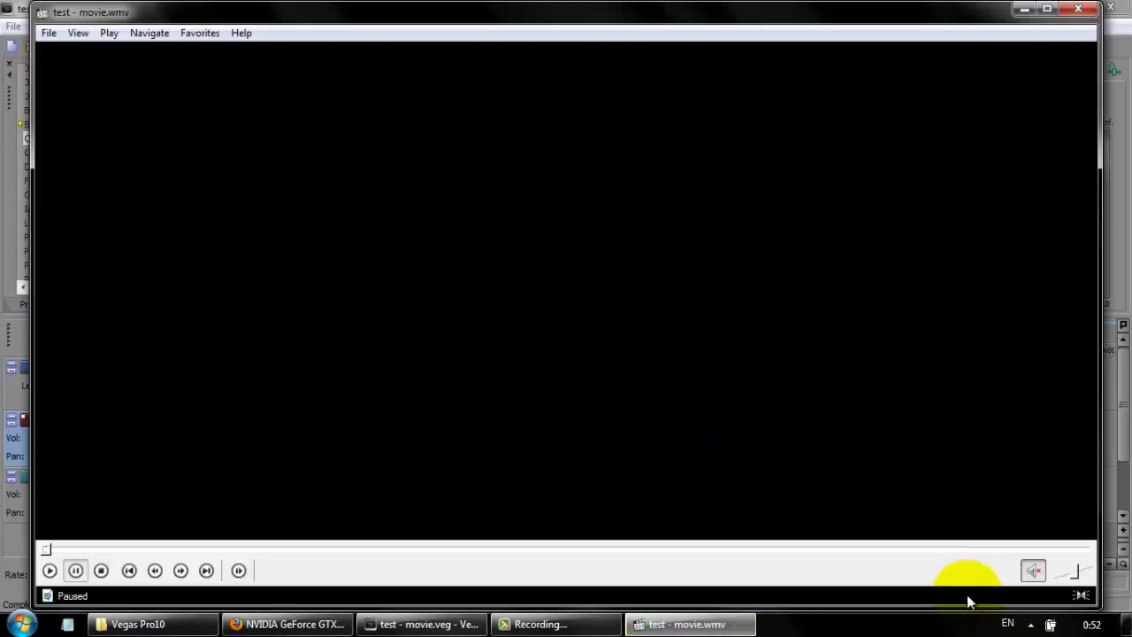
left_click(1032, 573)
left_click(942, 609)
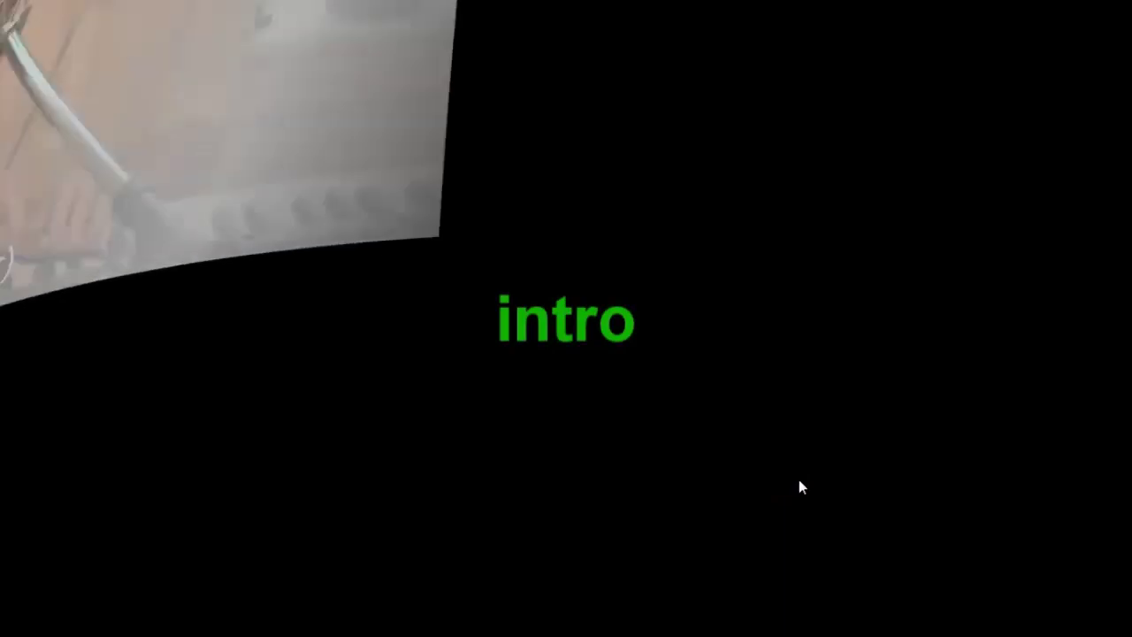
left_click(800, 480)
left_click(803, 484)
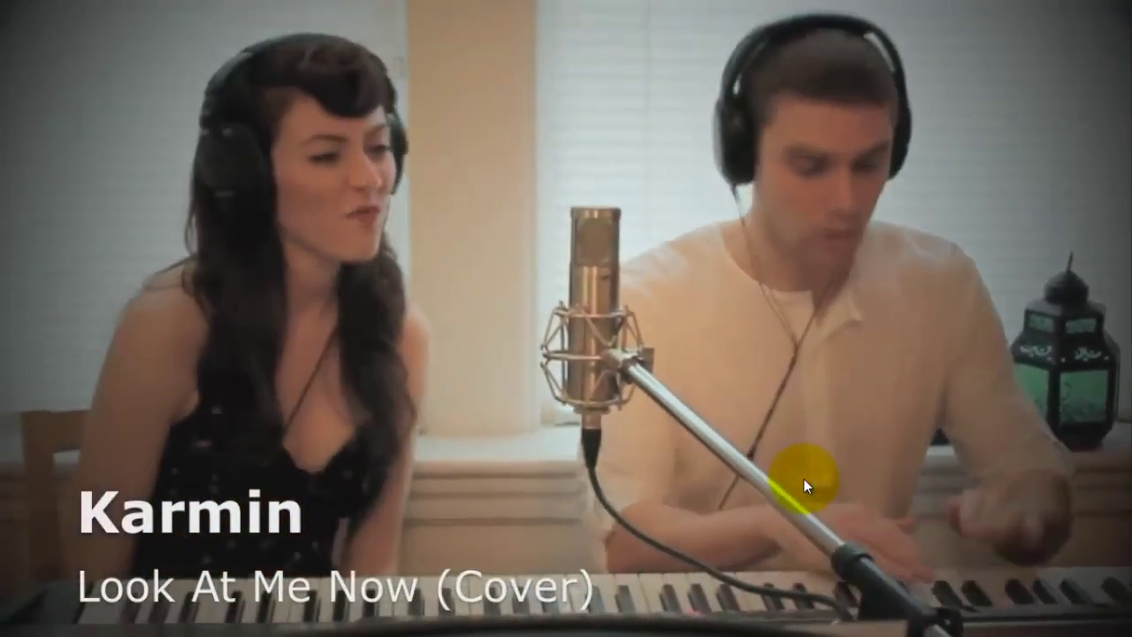
left_click(804, 479)
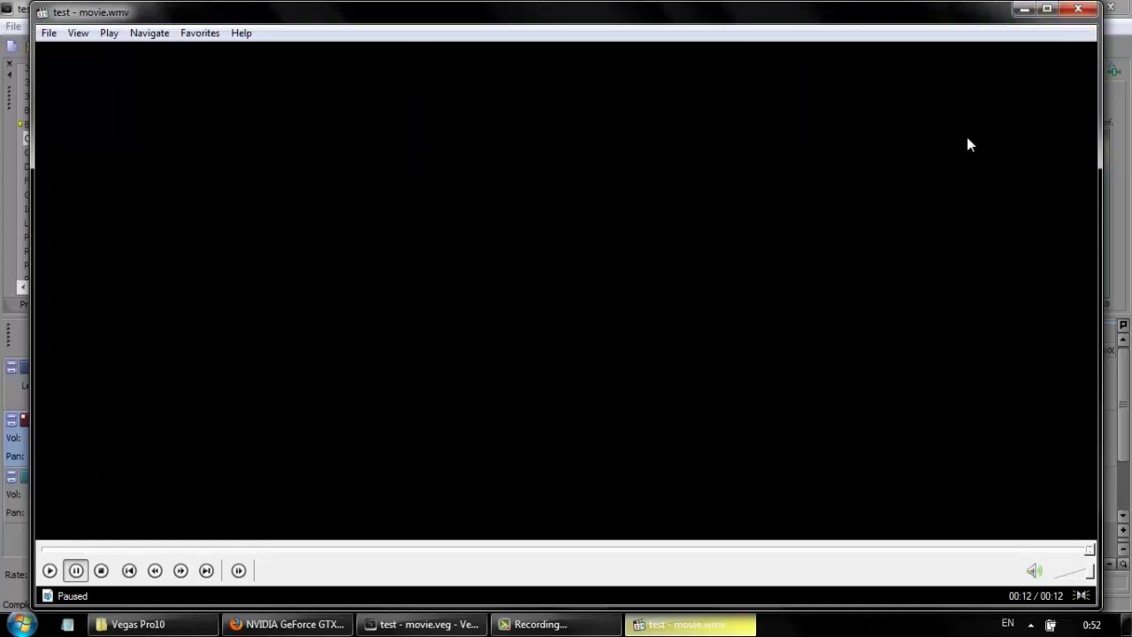
left_click(1078, 9)
left_click(628, 357)
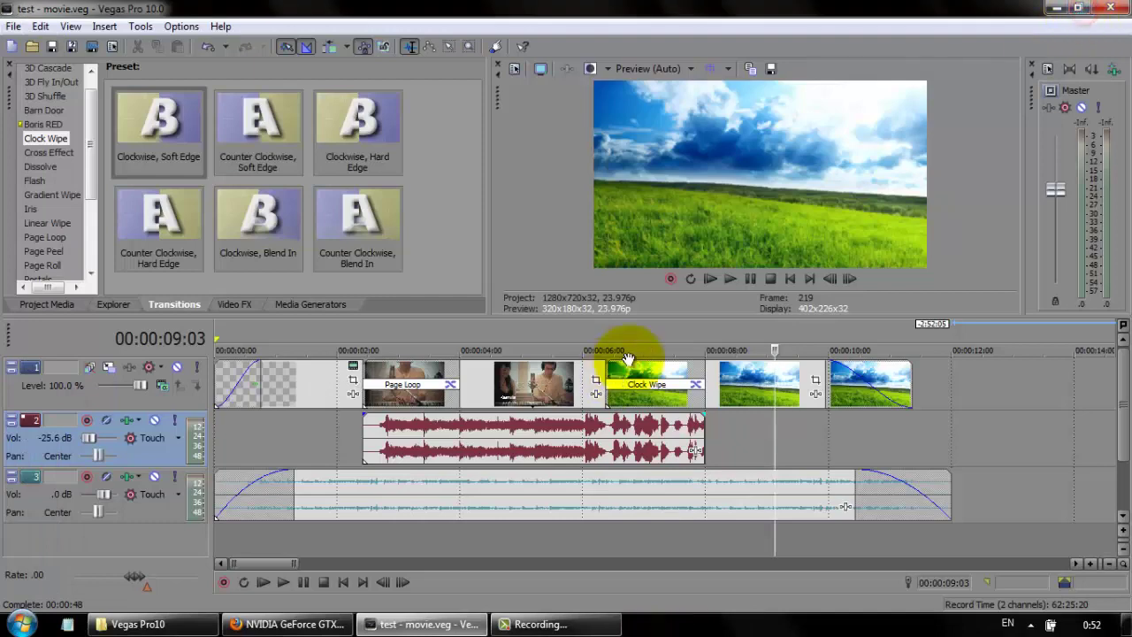
Switch to the Vegas Pro10 folder in Windows Explorer, maximize its window and select music.mp3.sfk
left_click(294, 535)
left_click(196, 627)
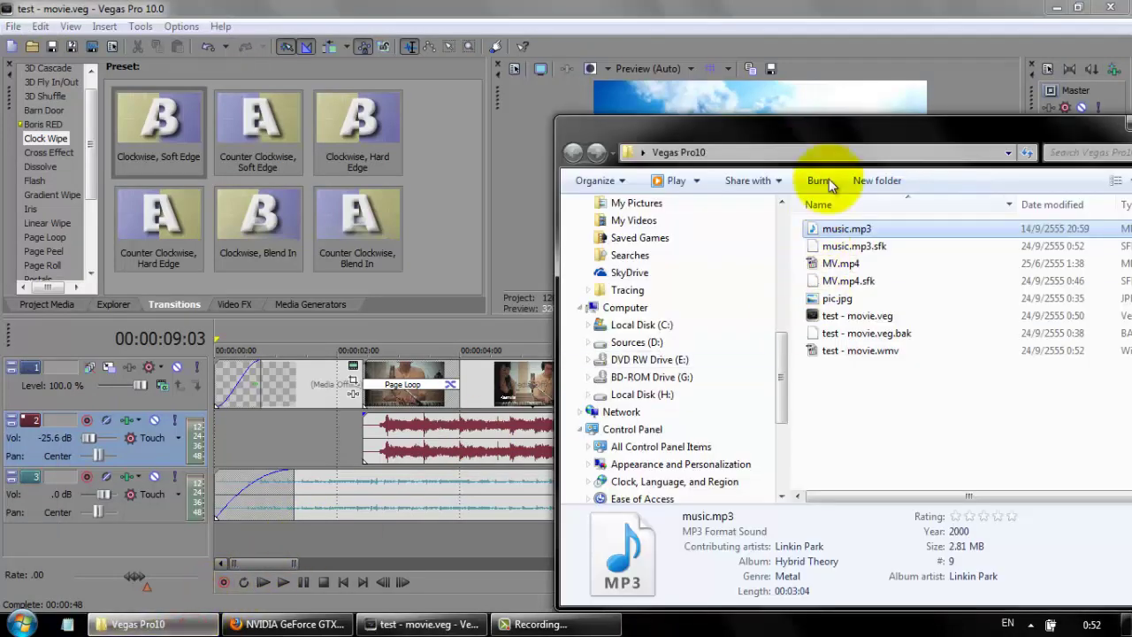
left_click_drag(840, 141, 655, 0)
left_click(518, 362)
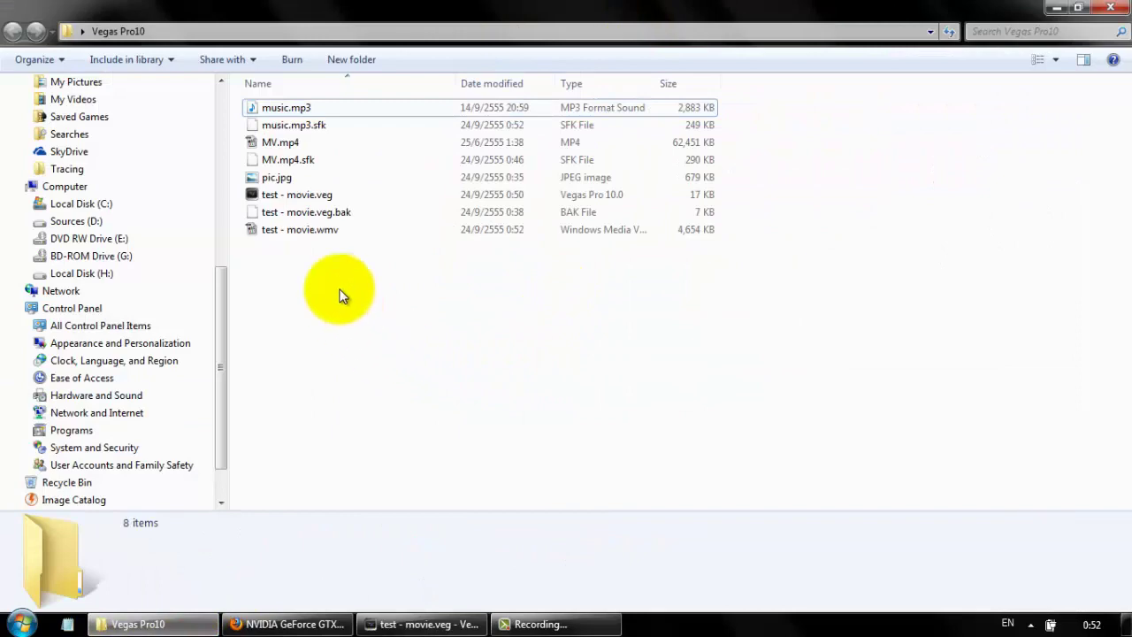
left_click(328, 126)
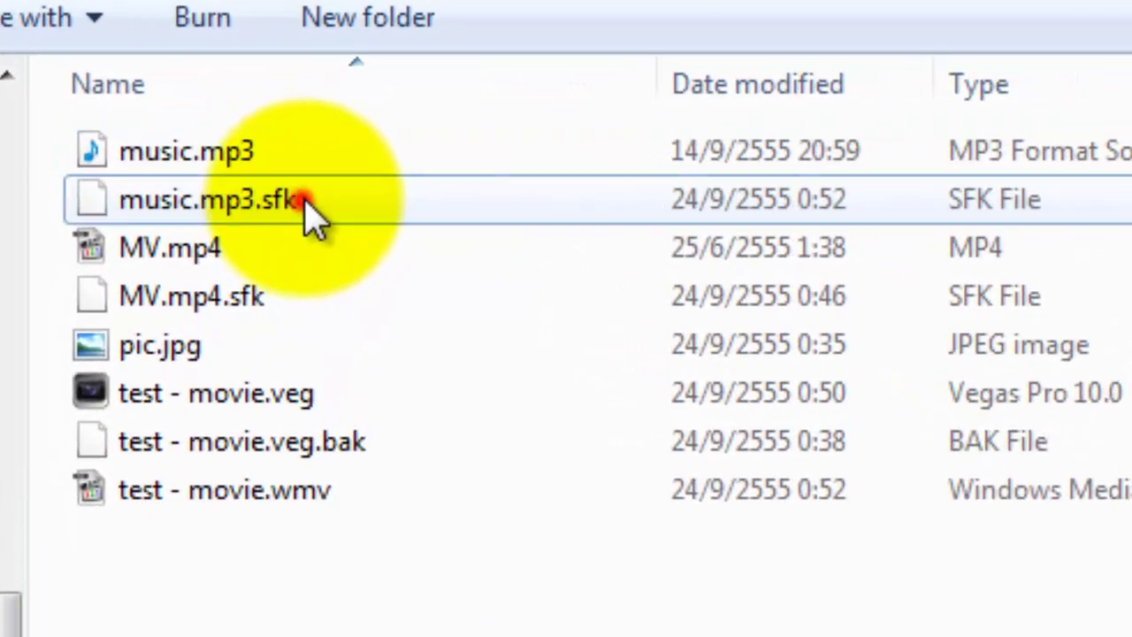
Add MV.mp4.sfk and test - movie.veg.bak to the file selection, then clear the selection
left_click(260, 292, "ctrl")
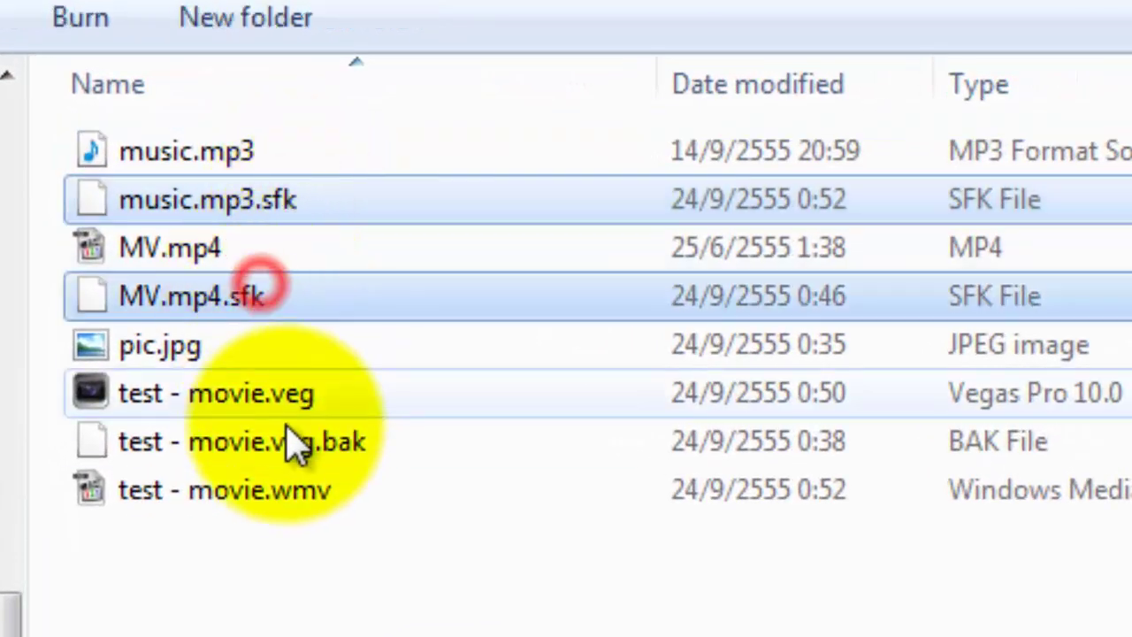
left_click(283, 442, "ctrl")
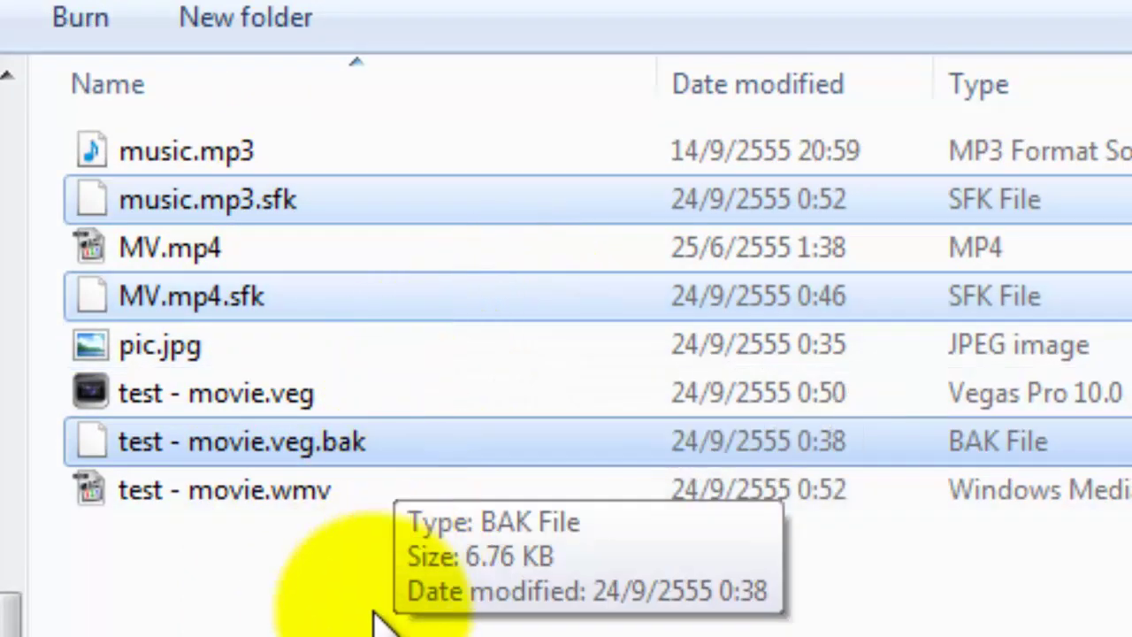
left_click(323, 623)
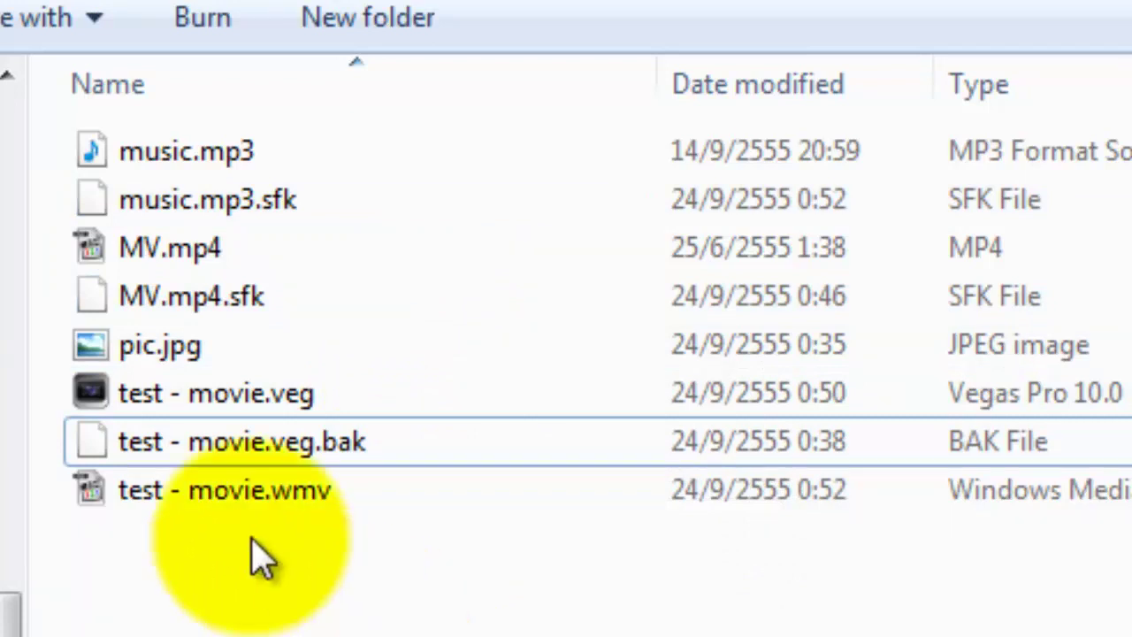
Select test - movie.veg, switch to its open project in Vegas Pro and return to the Vegas Pro10 folder
left_click(201, 412)
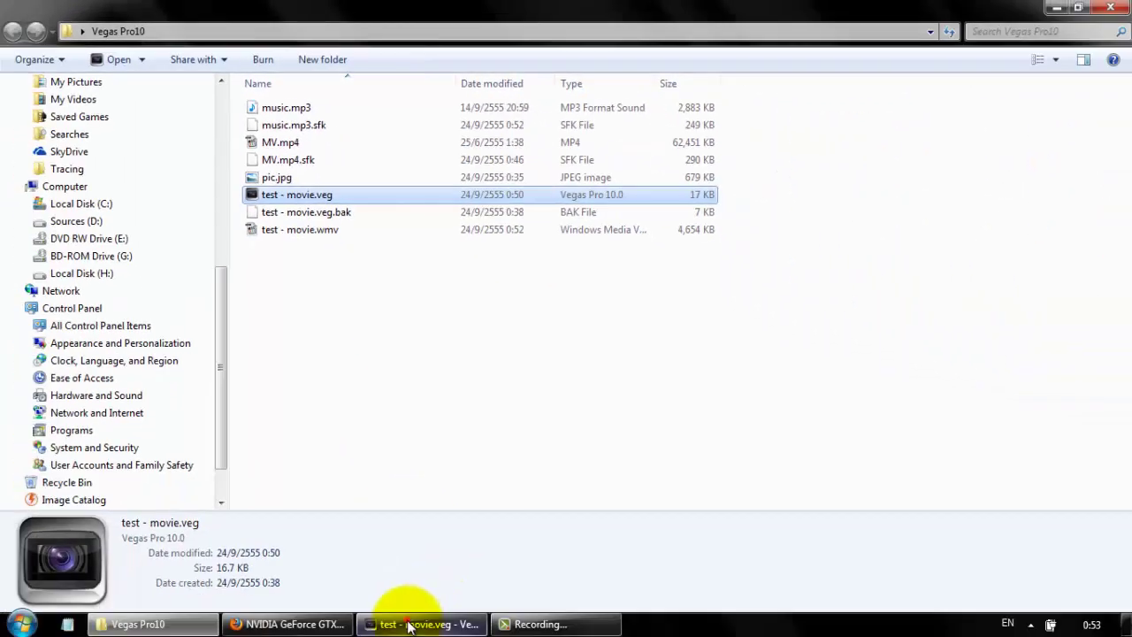
left_click(409, 625)
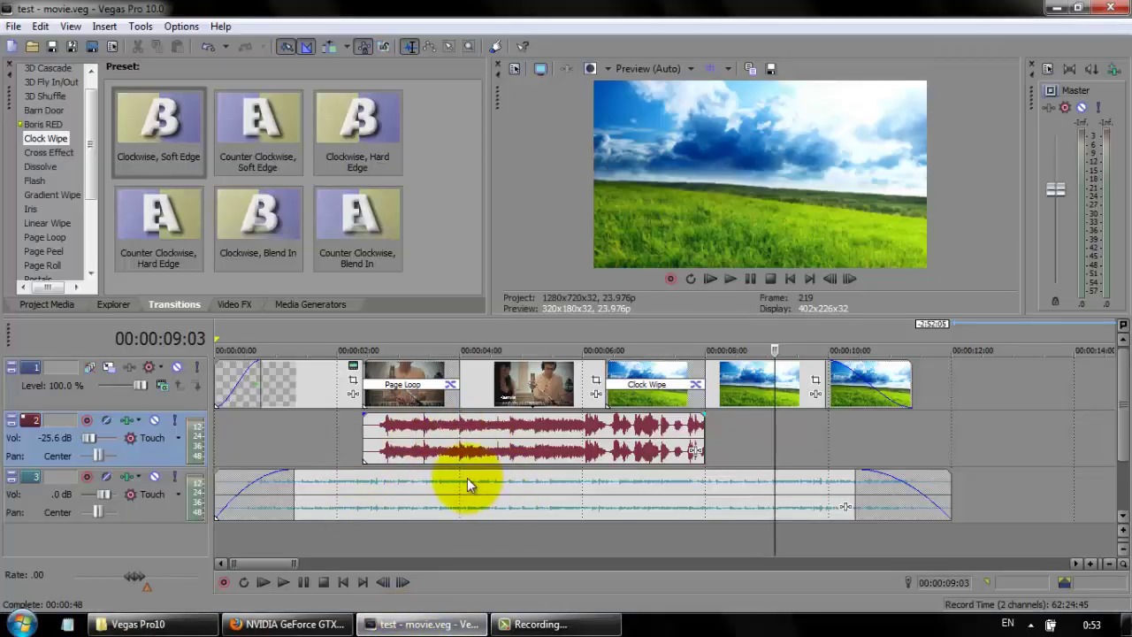
left_click(411, 625)
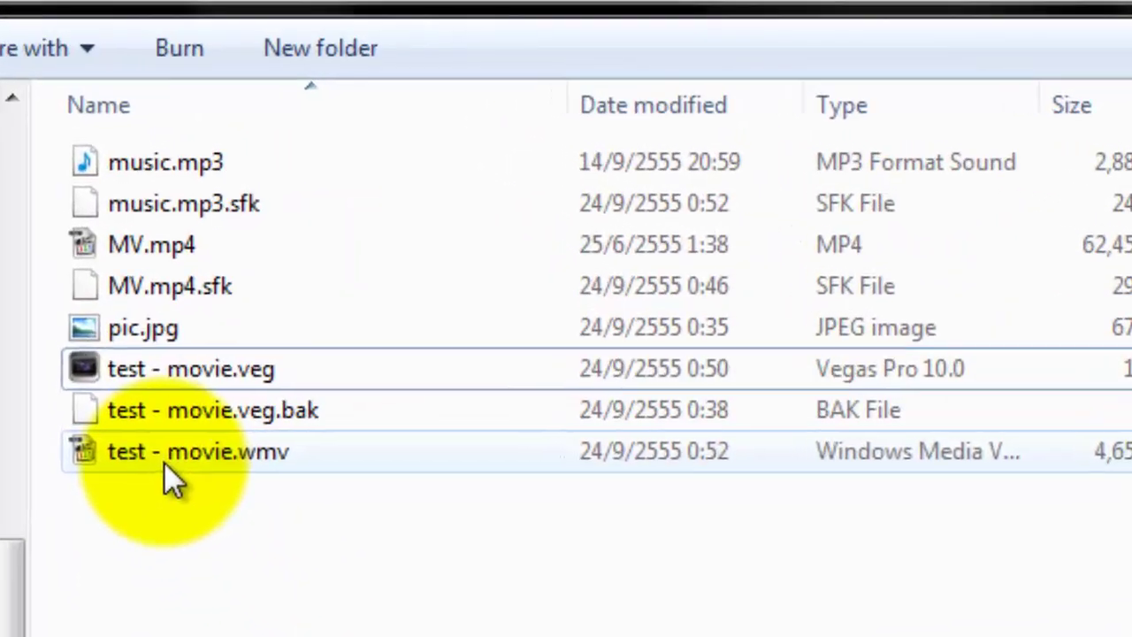
Select the rendered file test - movie.wmv to review it, then deselect it
left_click(286, 231)
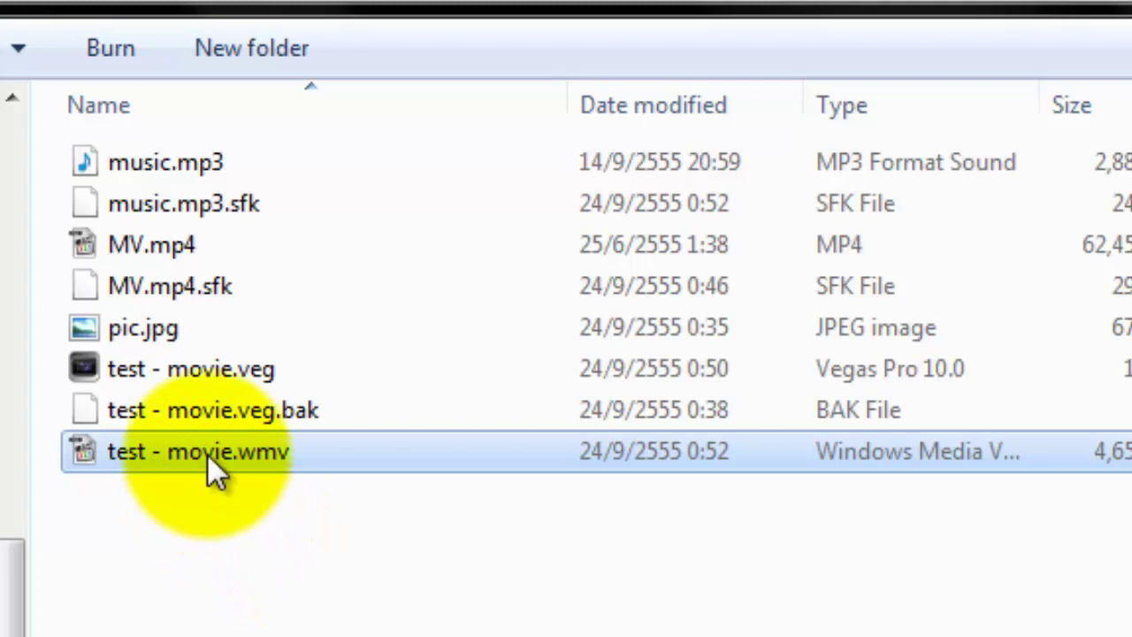
mouse_move(207, 453)
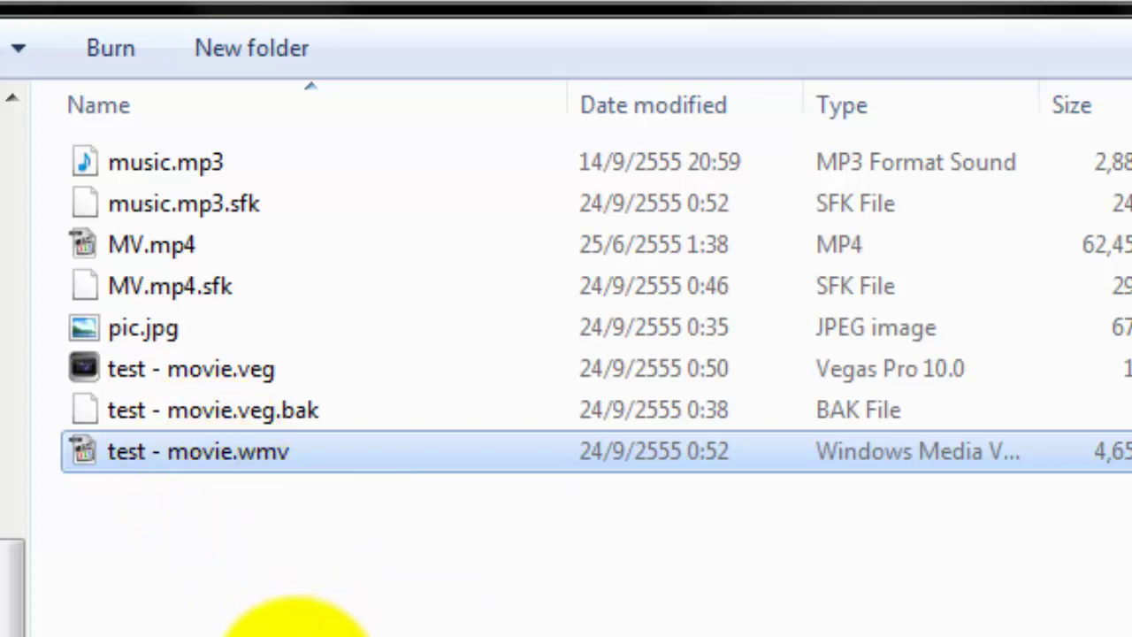
left_click(296, 624)
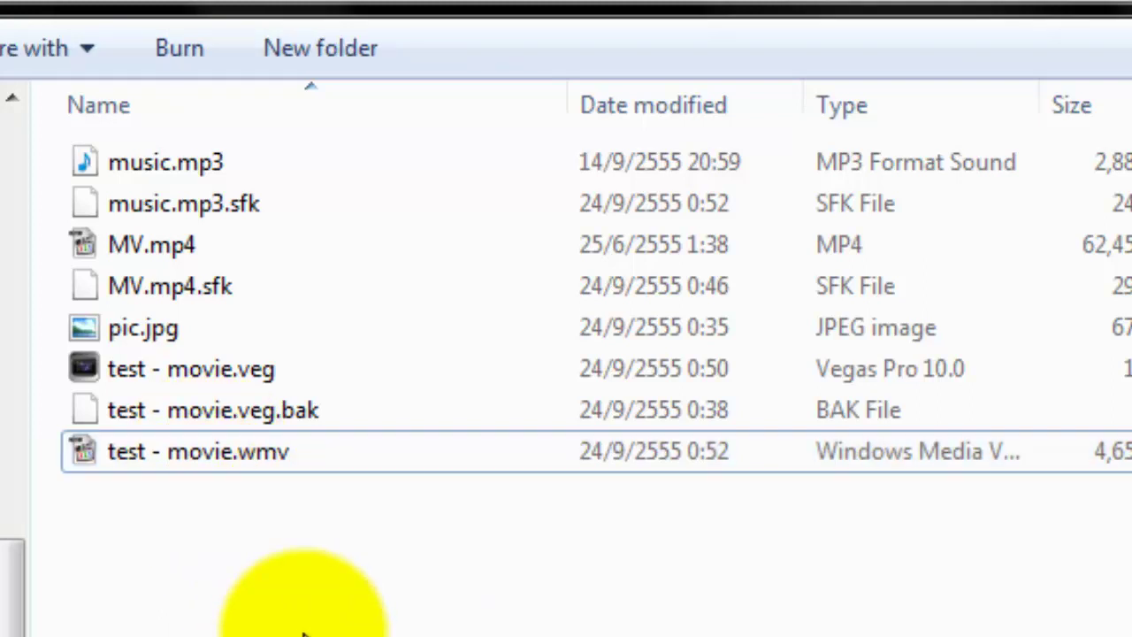